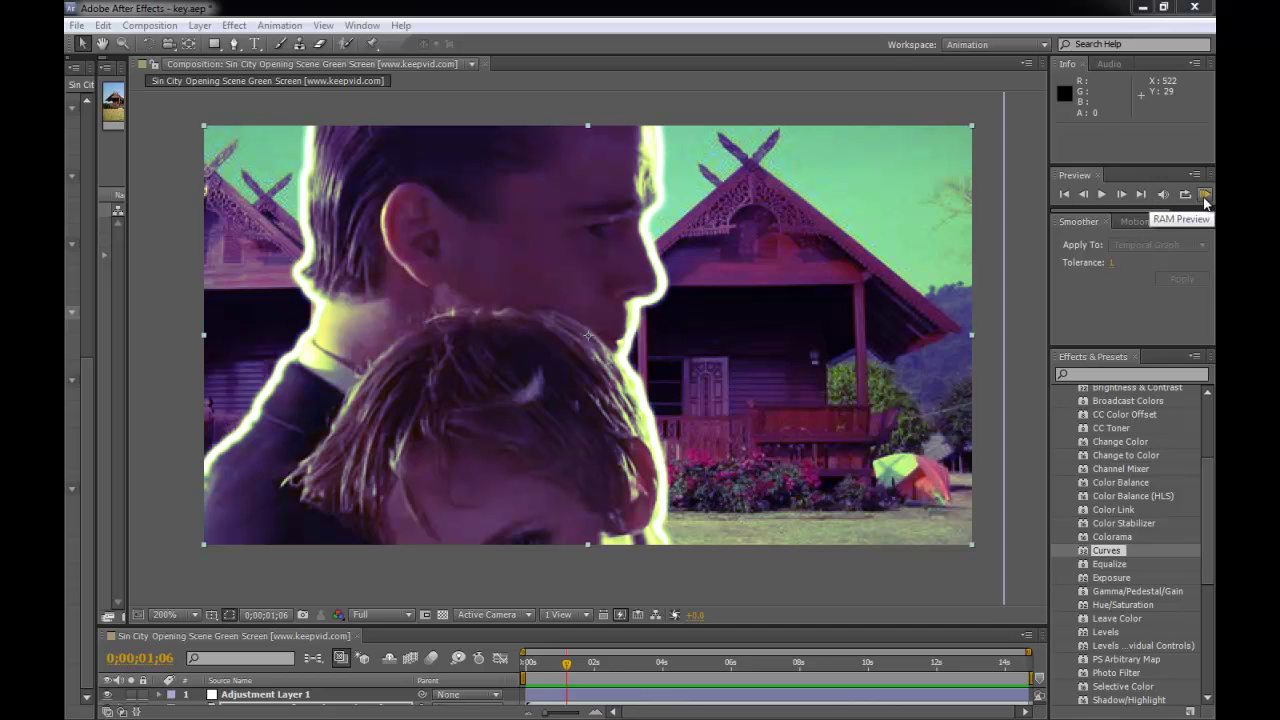
Play a RAM preview of the keyed Sin City composition
click(1205, 197)
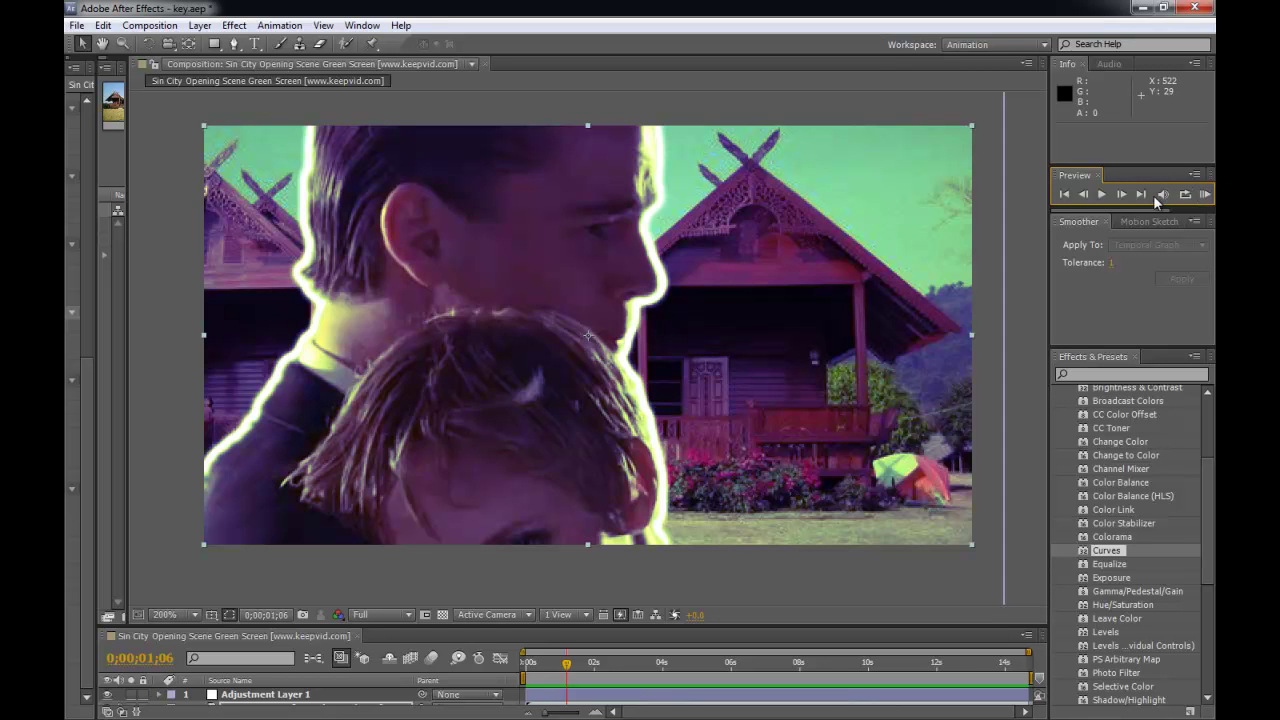
click(1204, 196)
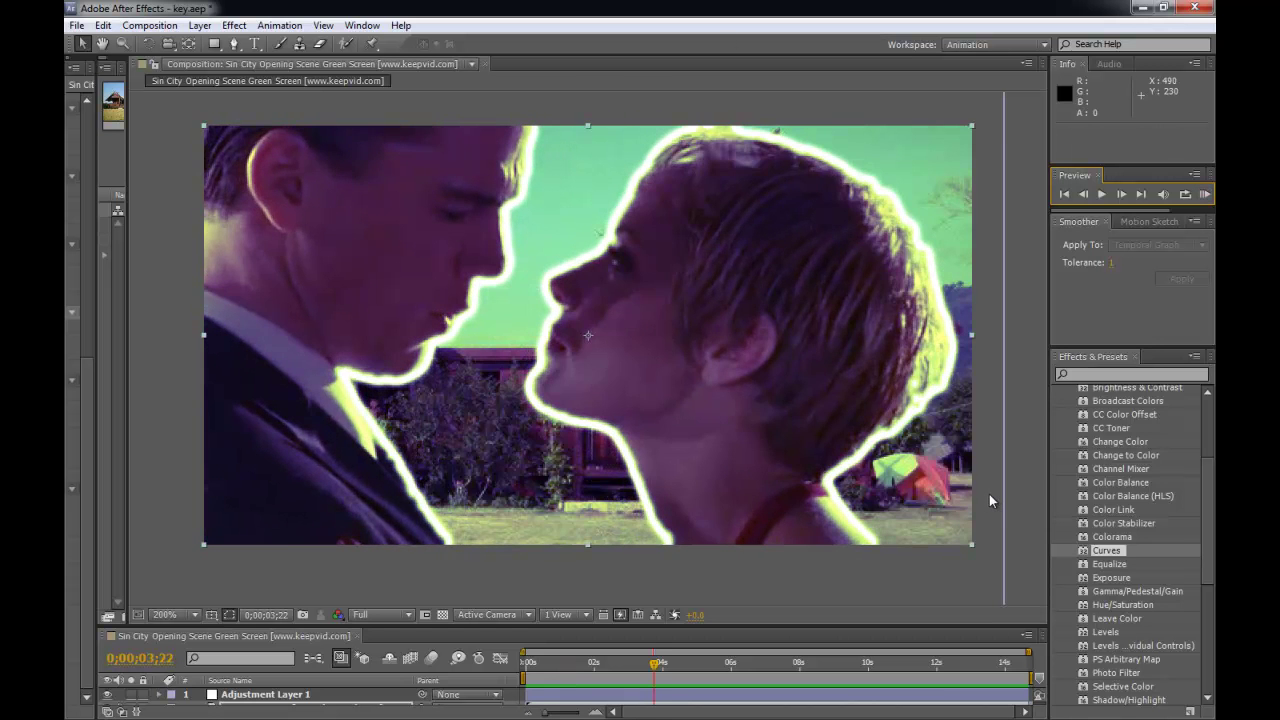
scroll(989, 494, down, 1)
scroll(985, 493, up, 1)
scroll(985, 493, down, 1)
Enlarge the Timeline, Project and Effect Controls panels and select the house background layer
drag(690, 622, 700, 495)
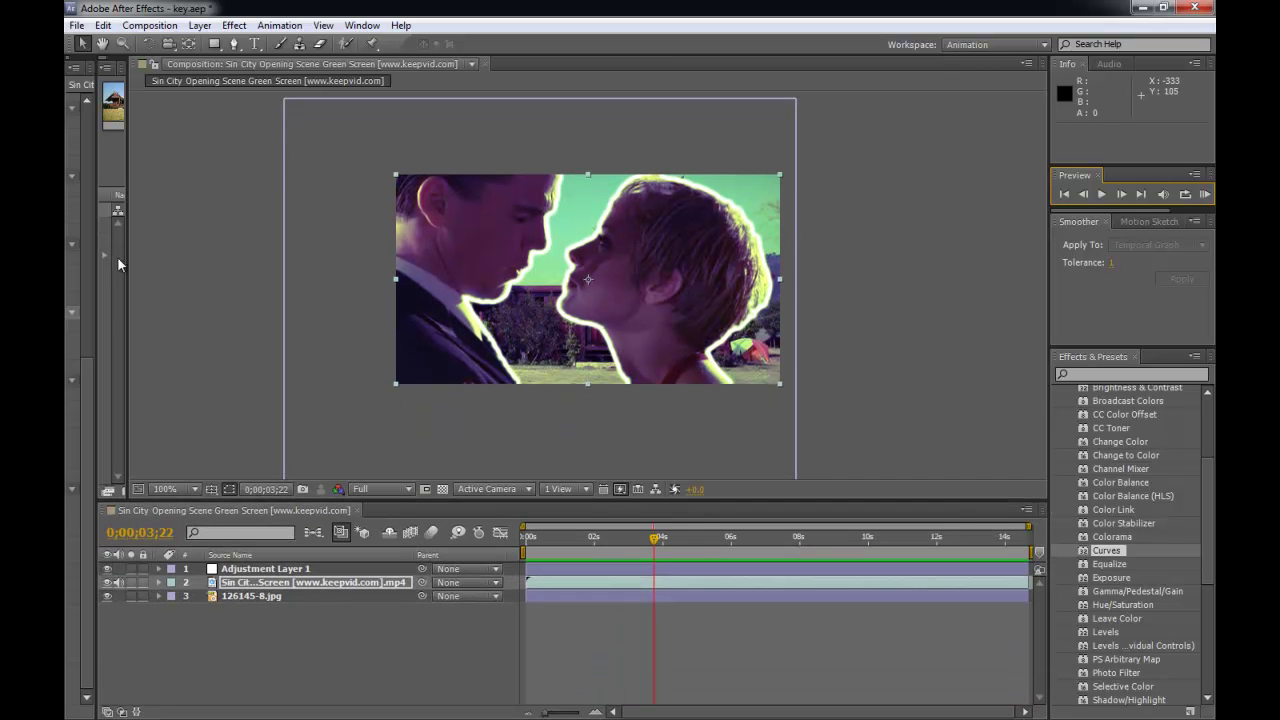
drag(127, 260, 357, 268)
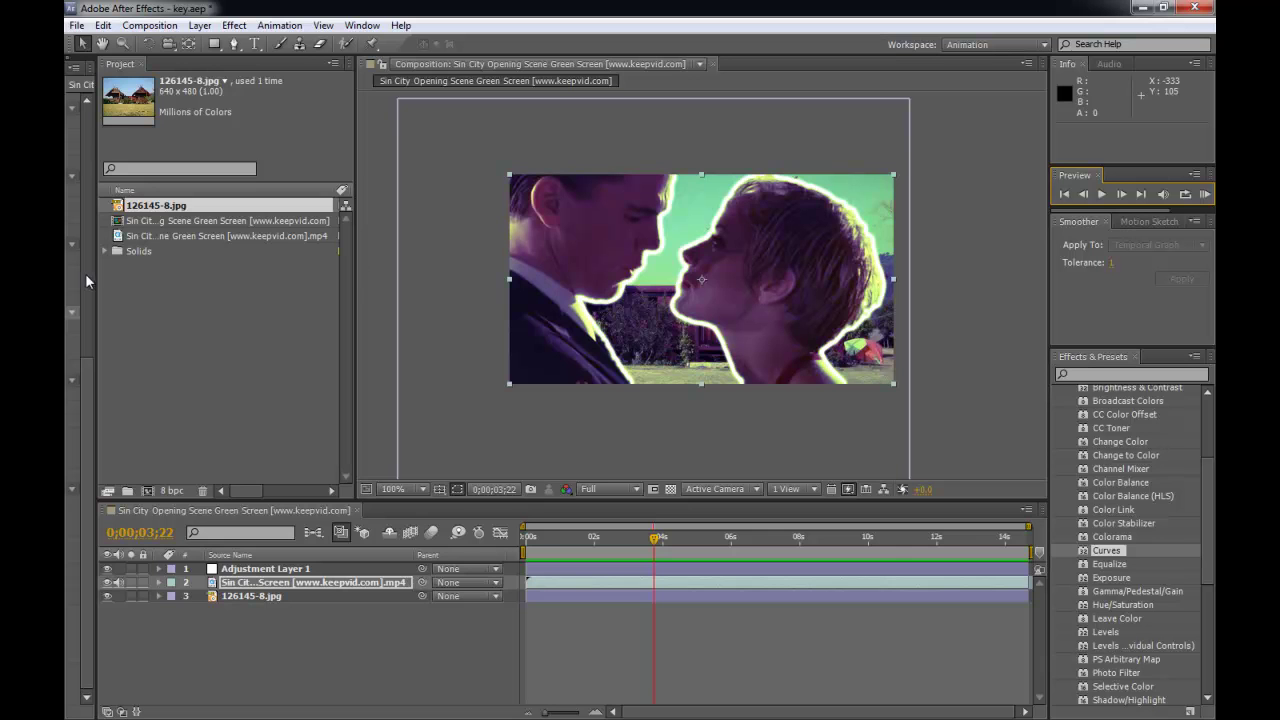
drag(97, 279, 290, 288)
click(458, 325)
drag(458, 325, 471, 340)
key(v)
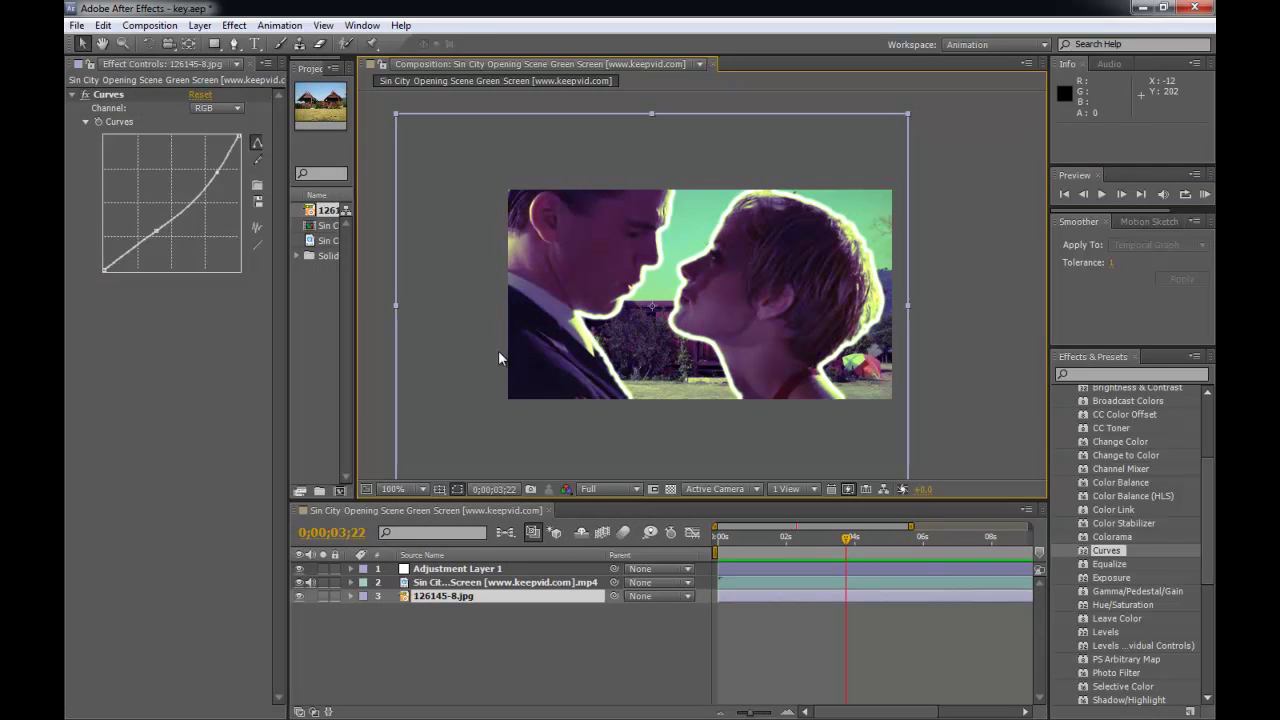
Save the current project, start a new empty project and widen its Project panel
click(76, 25)
mouse_move(90, 28)
click(450, 30)
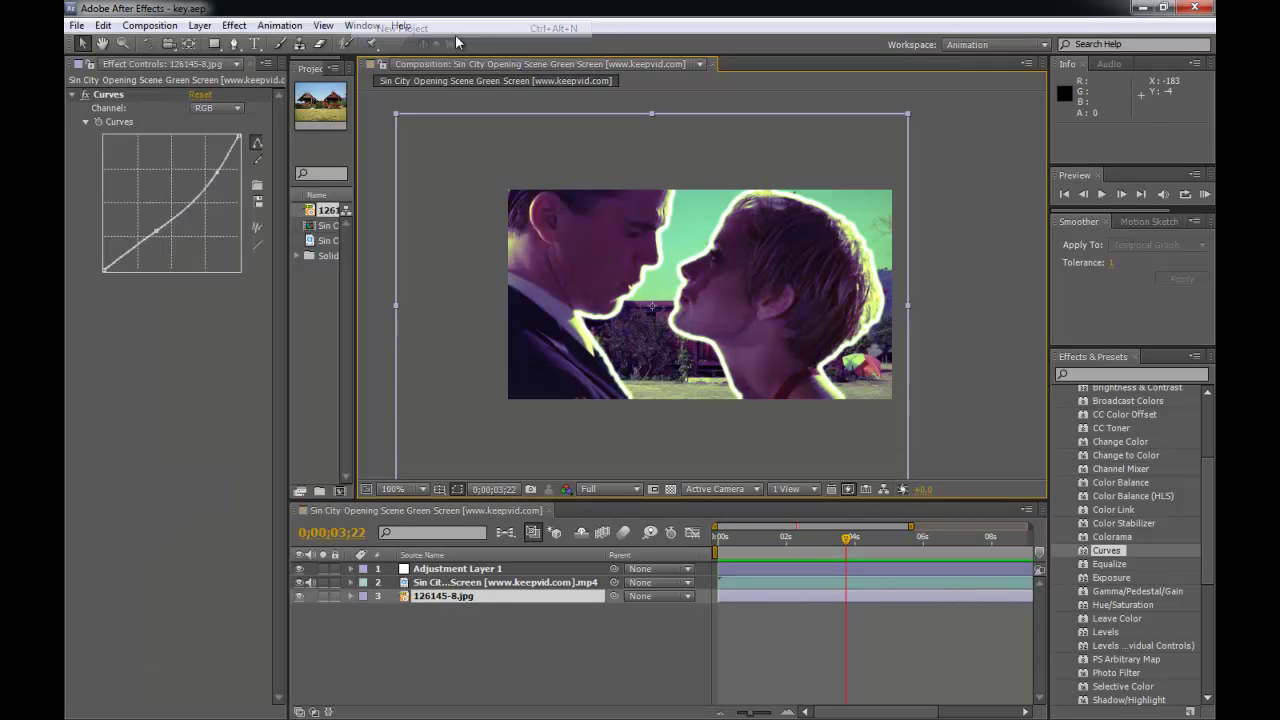
drag(353, 227, 526, 228)
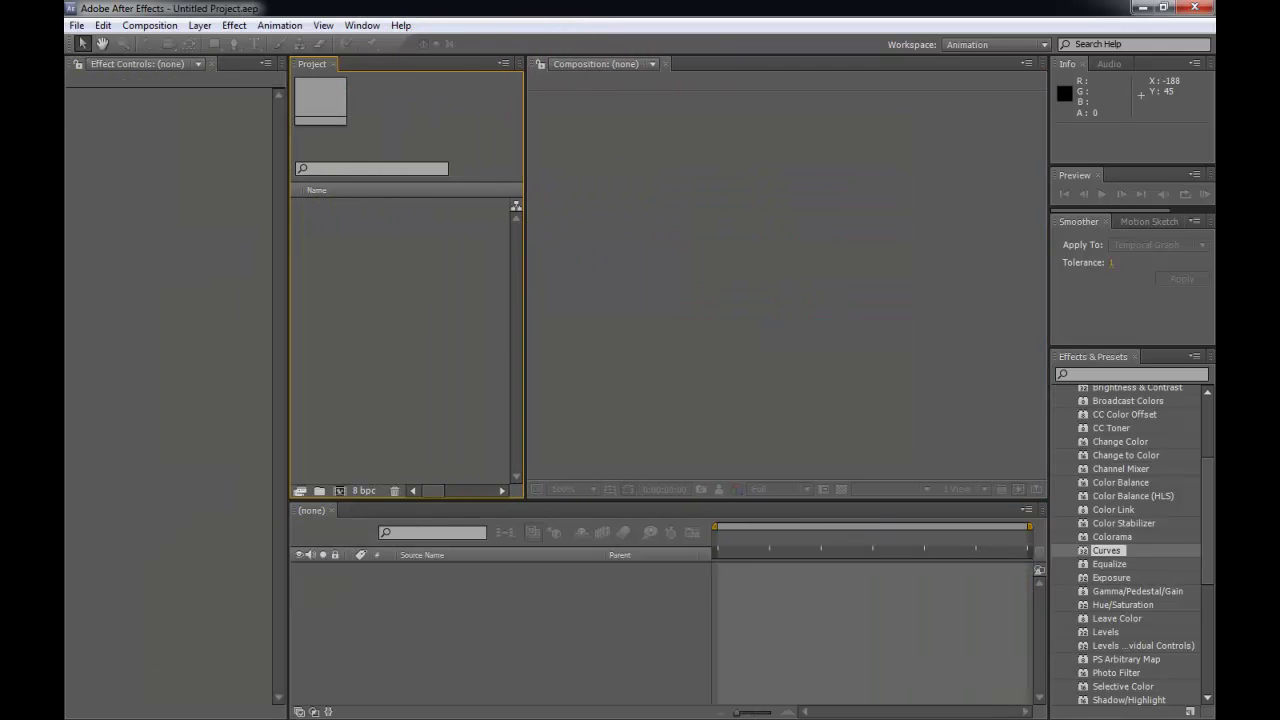
Switch to the browser, play the "Sin City Opening Scene Green Screen" YouTube video and highlight its URL
drag(64, 49, 540, 55)
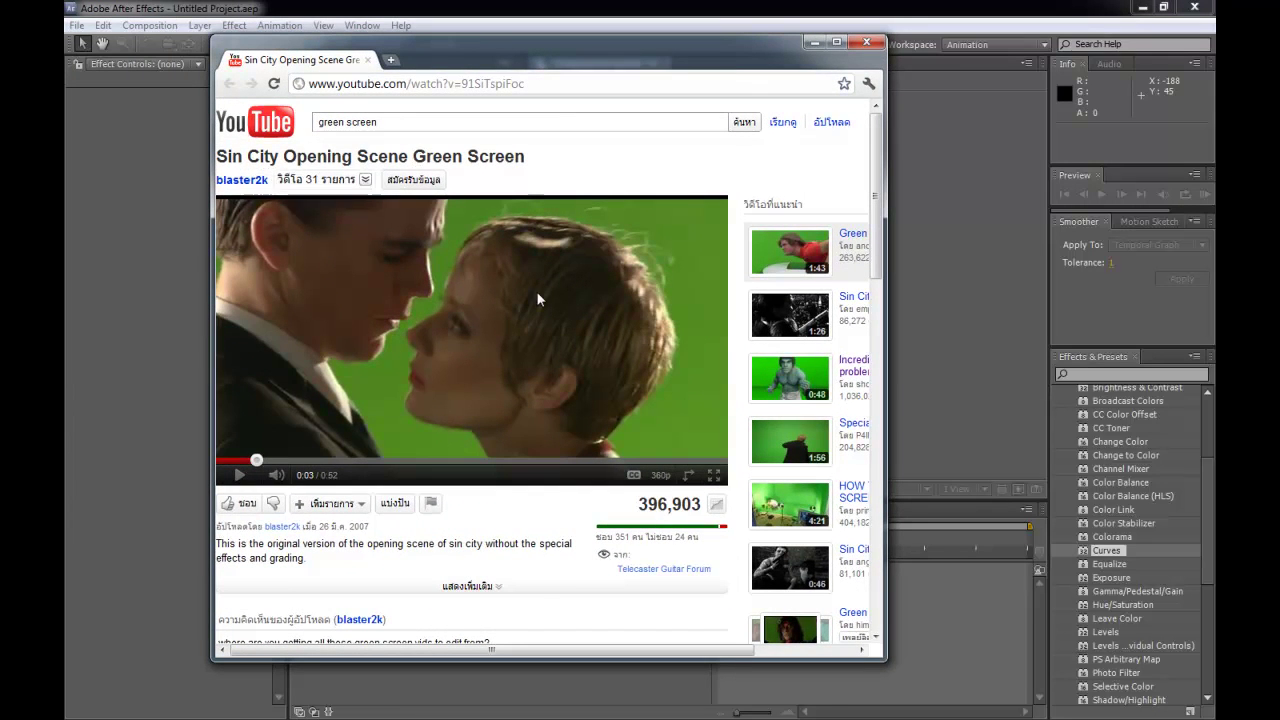
click(230, 462)
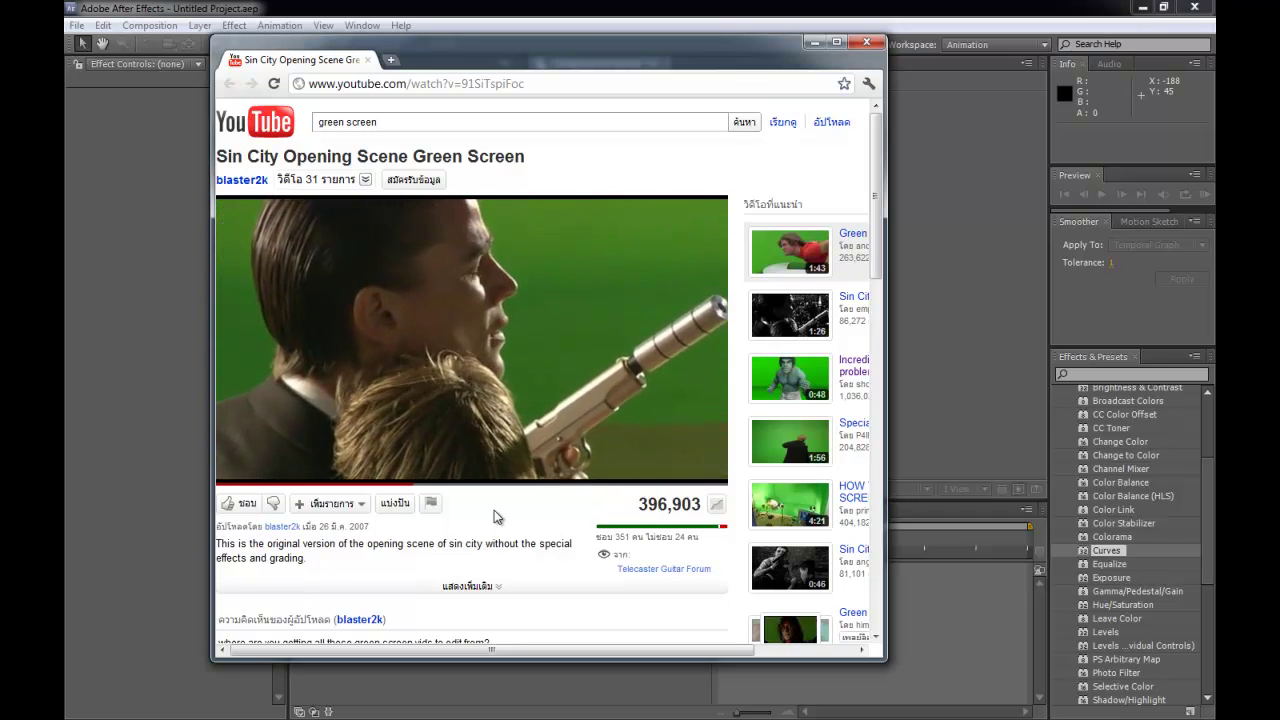
mouse_move(243, 487)
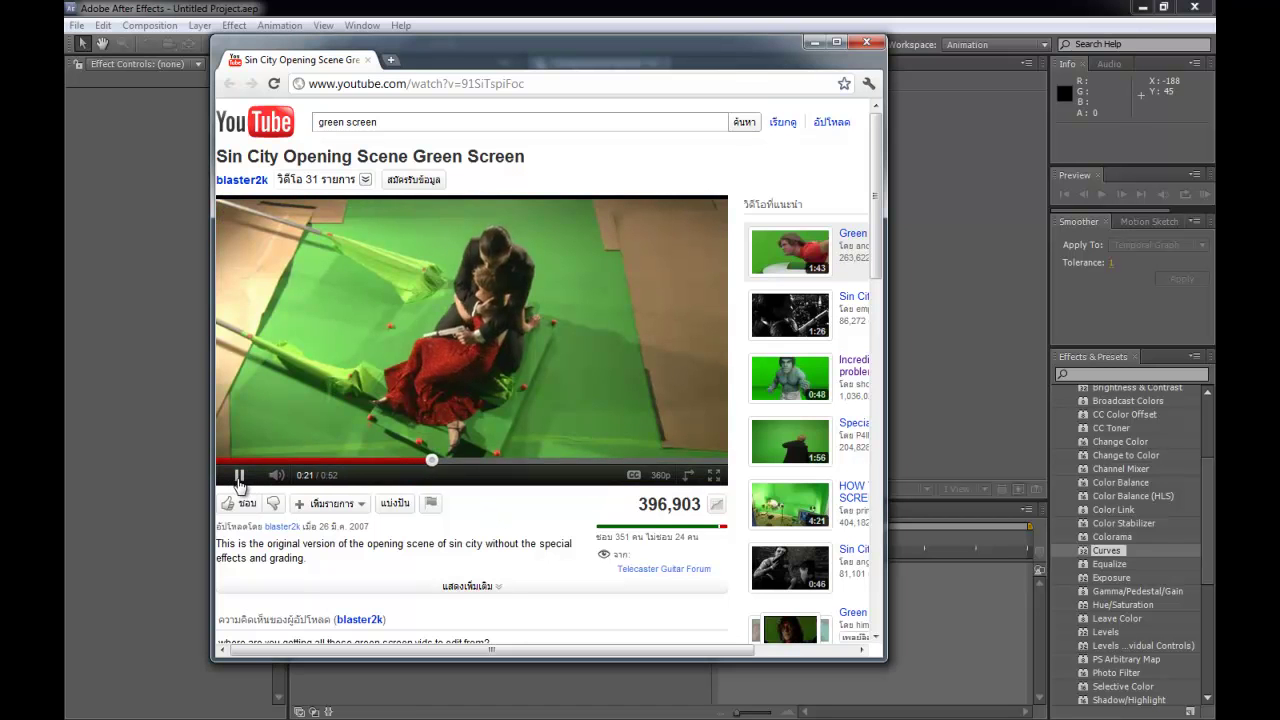
click(238, 478)
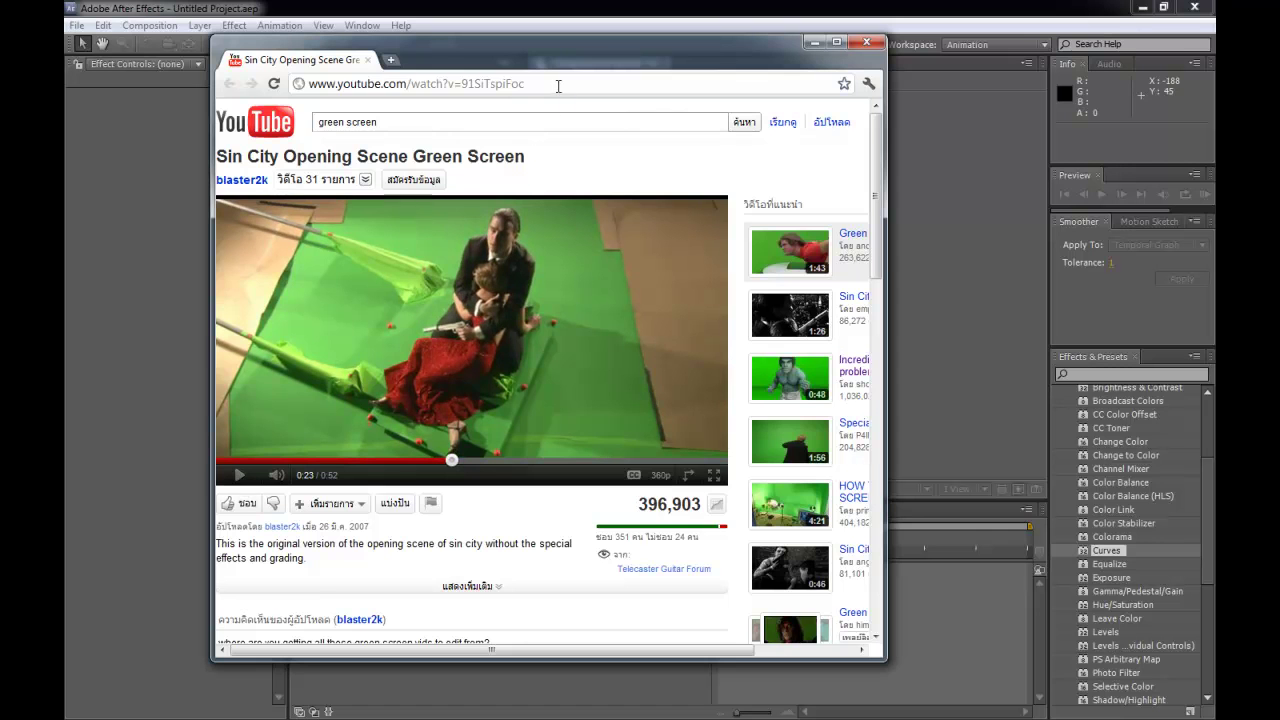
drag(558, 86, 277, 90)
drag(562, 86, 305, 86)
drag(570, 64, 0, 60)
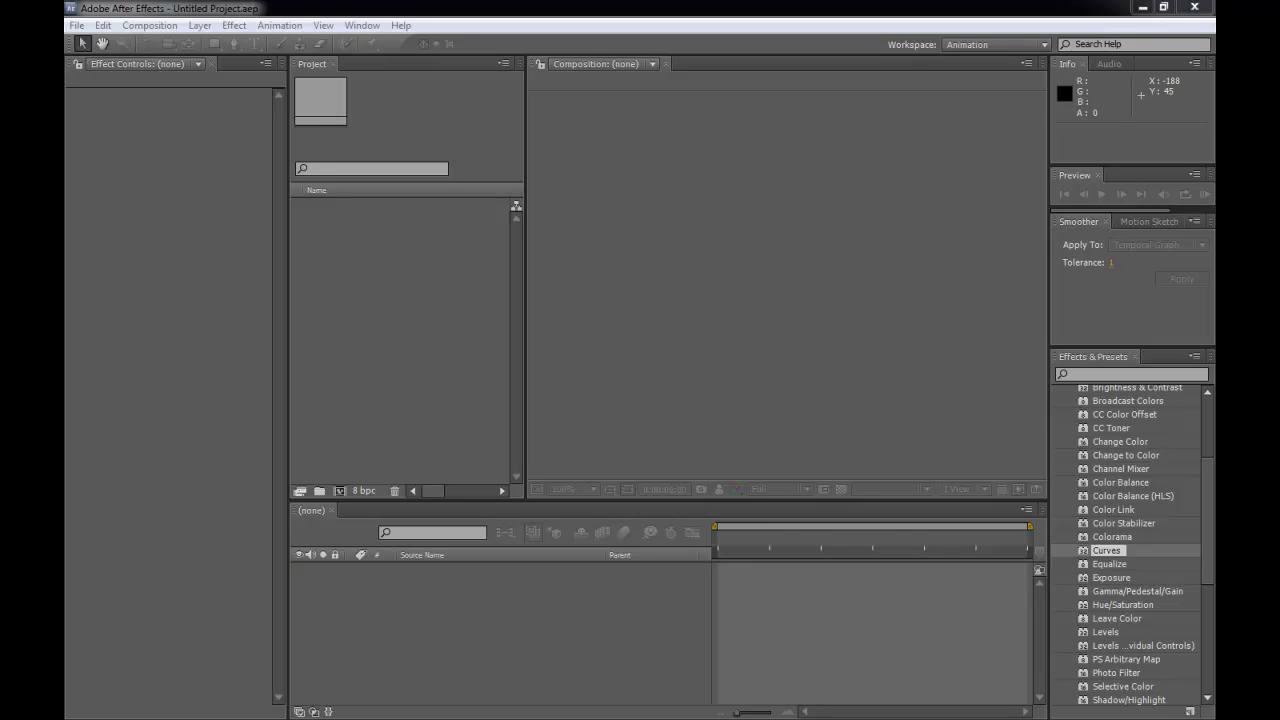
Switch to the media player and play the downloaded Sin City green screen clip from its beginning
key(alt+Tab)
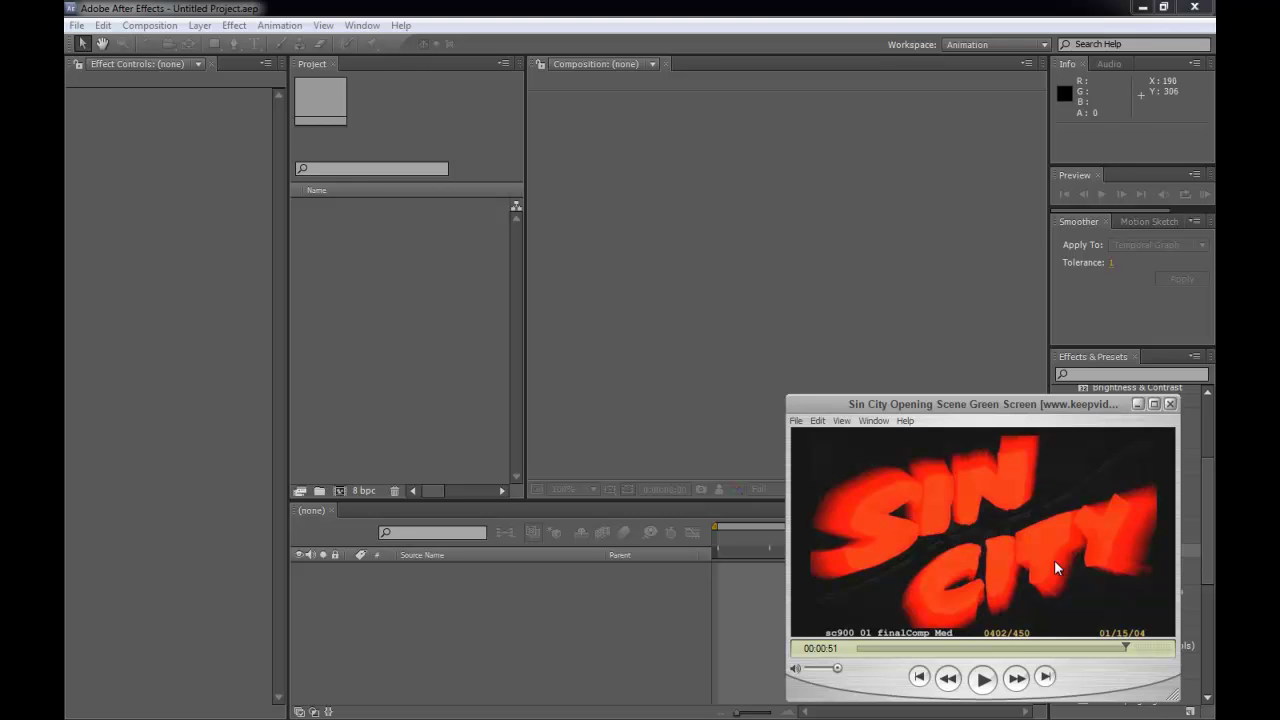
click(920, 677)
click(983, 679)
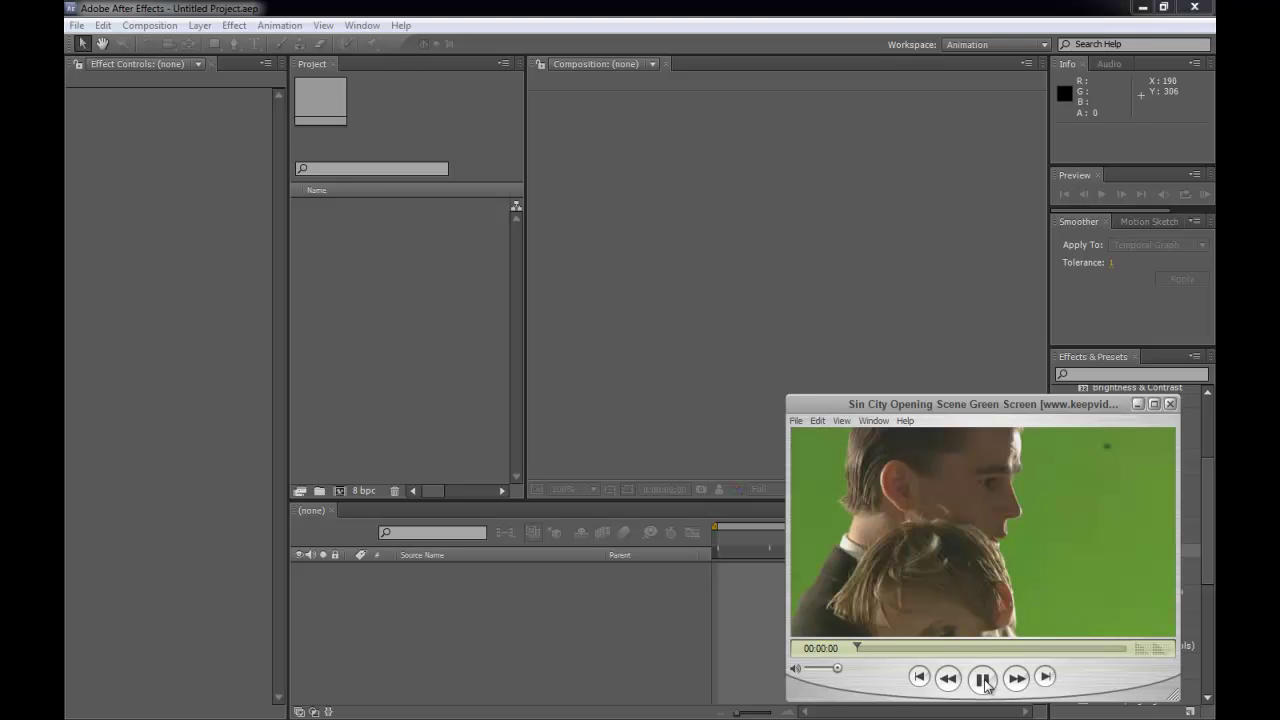
click(983, 679)
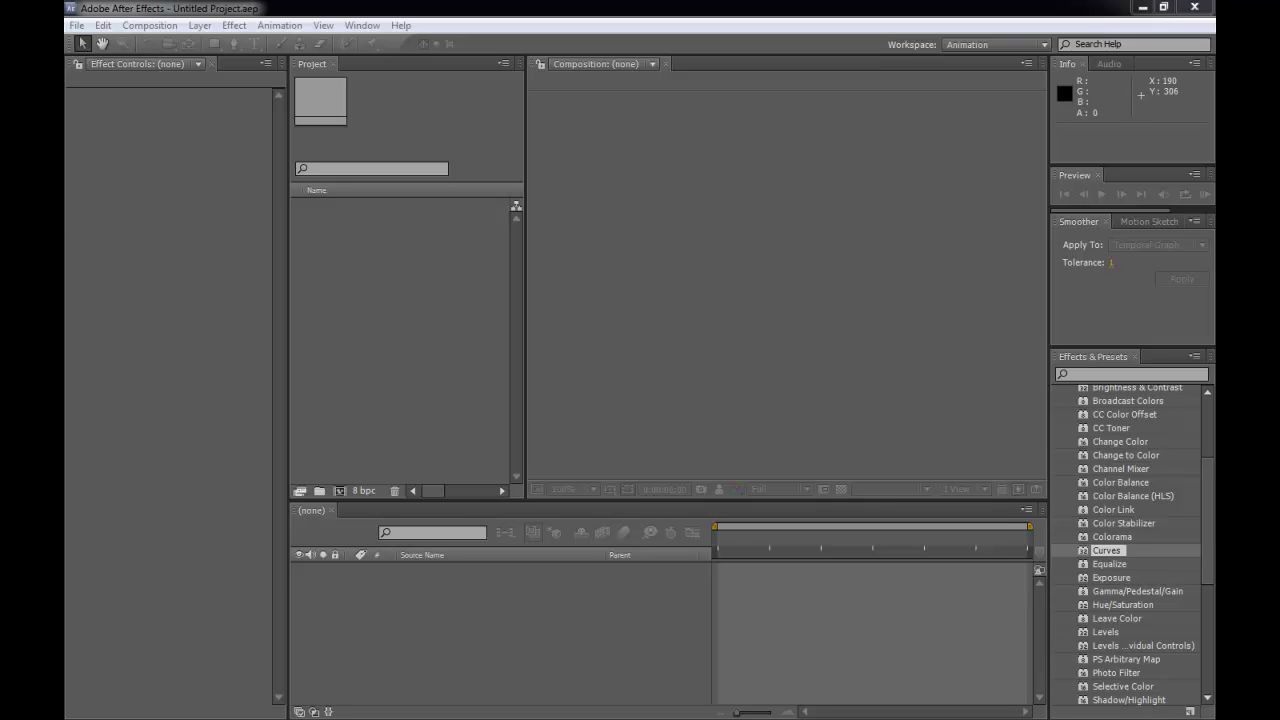
Import the downloaded Sin City green screen MP4 into the new After Effects project
drag(60, 500, 473, 337)
click(465, 296)
click(413, 207)
click(389, 245)
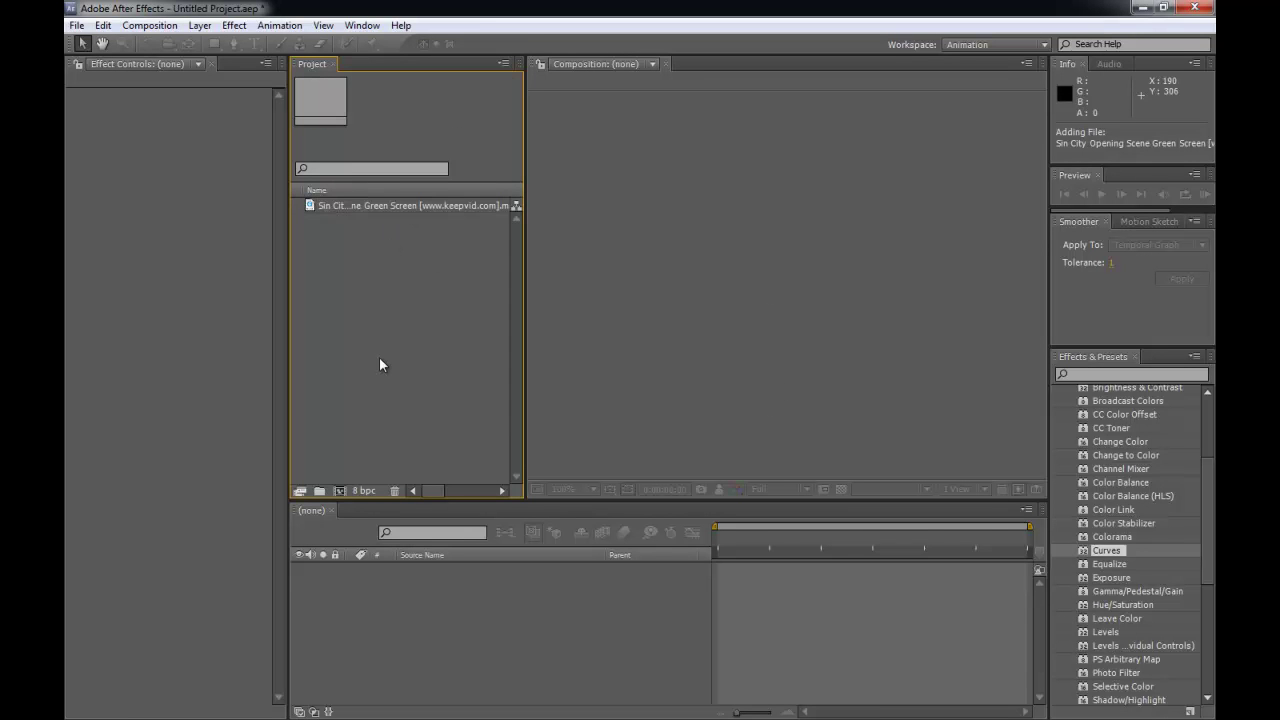
Start a new composition with the HDV/HDTV 720 25 preset
click(150, 25)
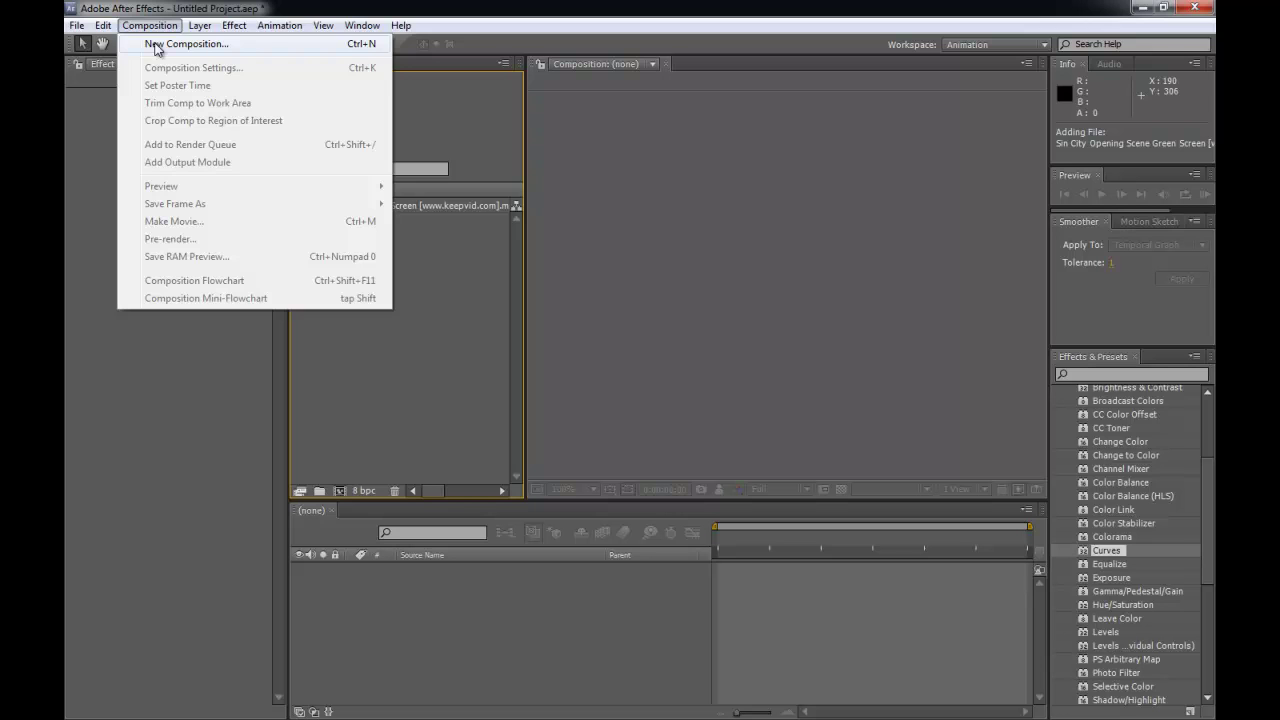
click(155, 44)
drag(681, 96, 870, 100)
click(773, 180)
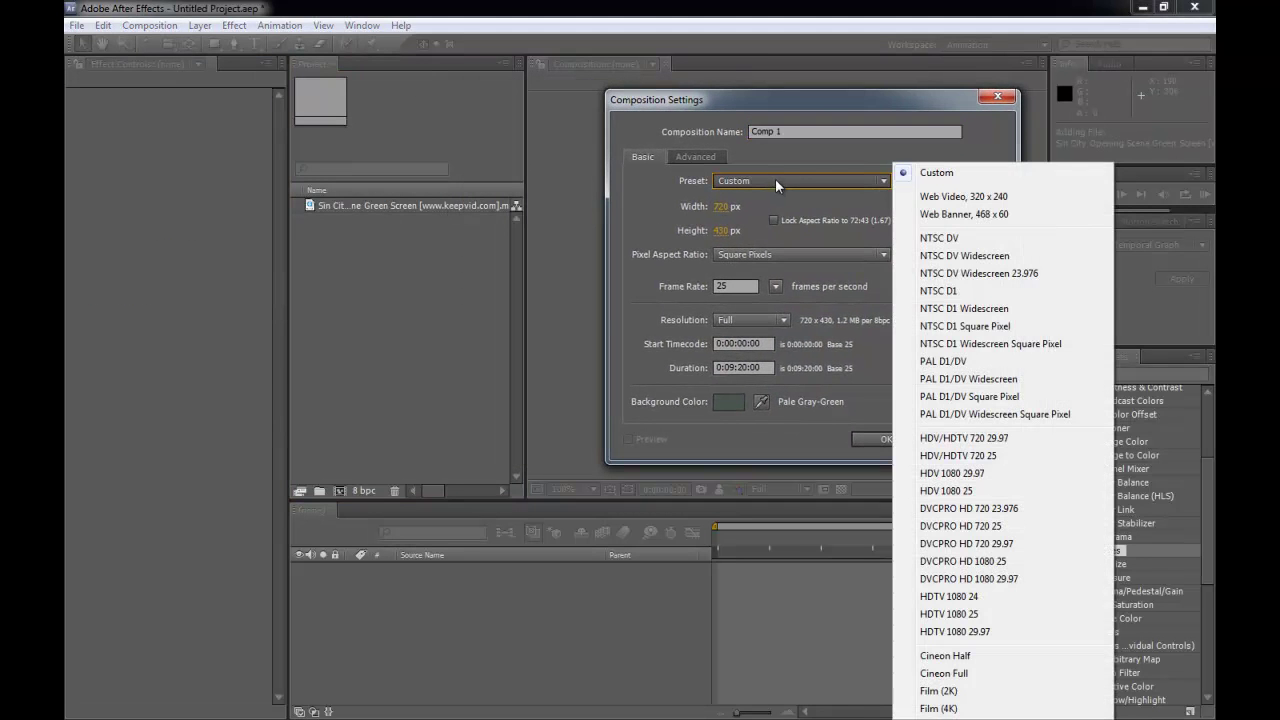
click(998, 458)
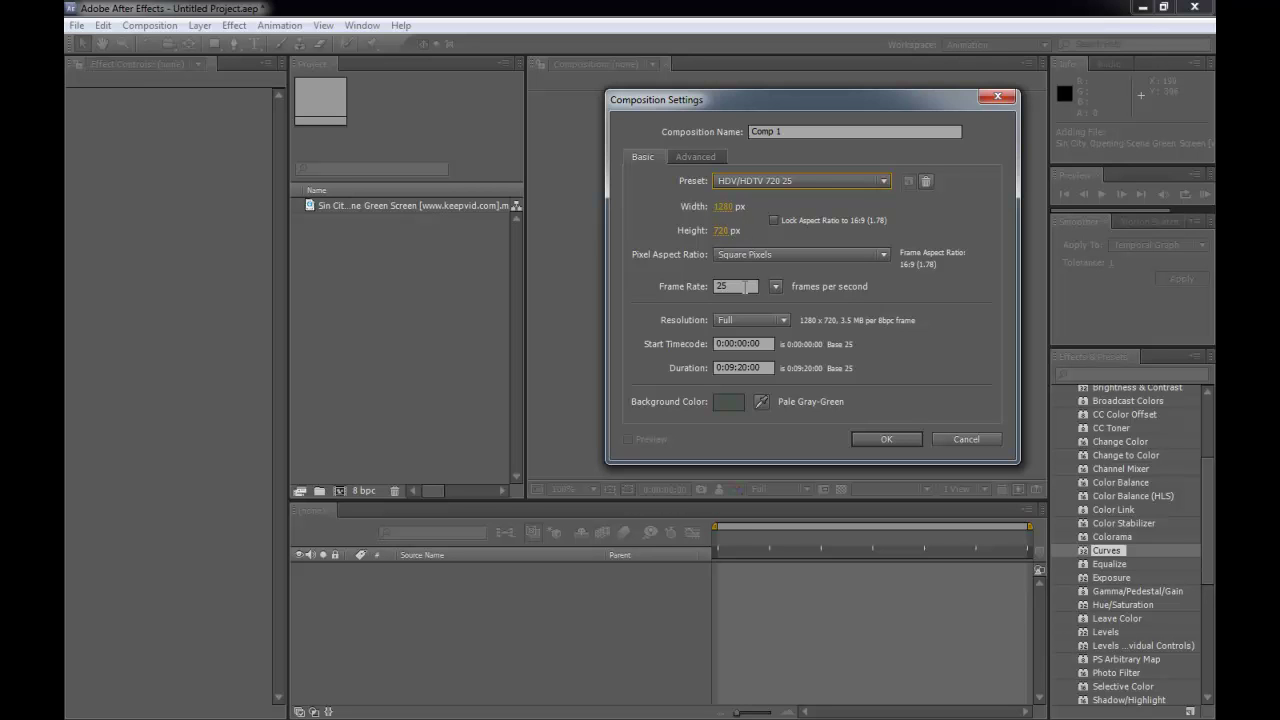
Set the composition's duration to 5 seconds and its background color to black (000000), and create it
click(760, 367)
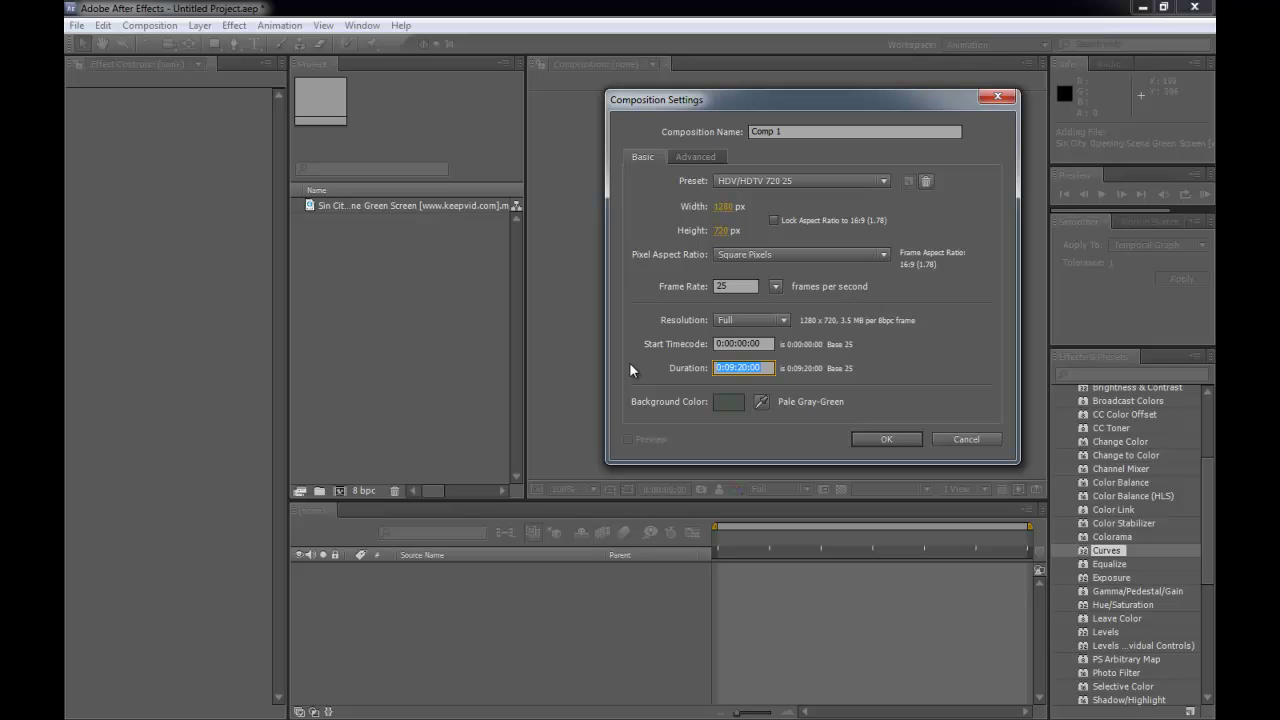
text(5.0)
click(736, 401)
drag(500, 363, 456, 396)
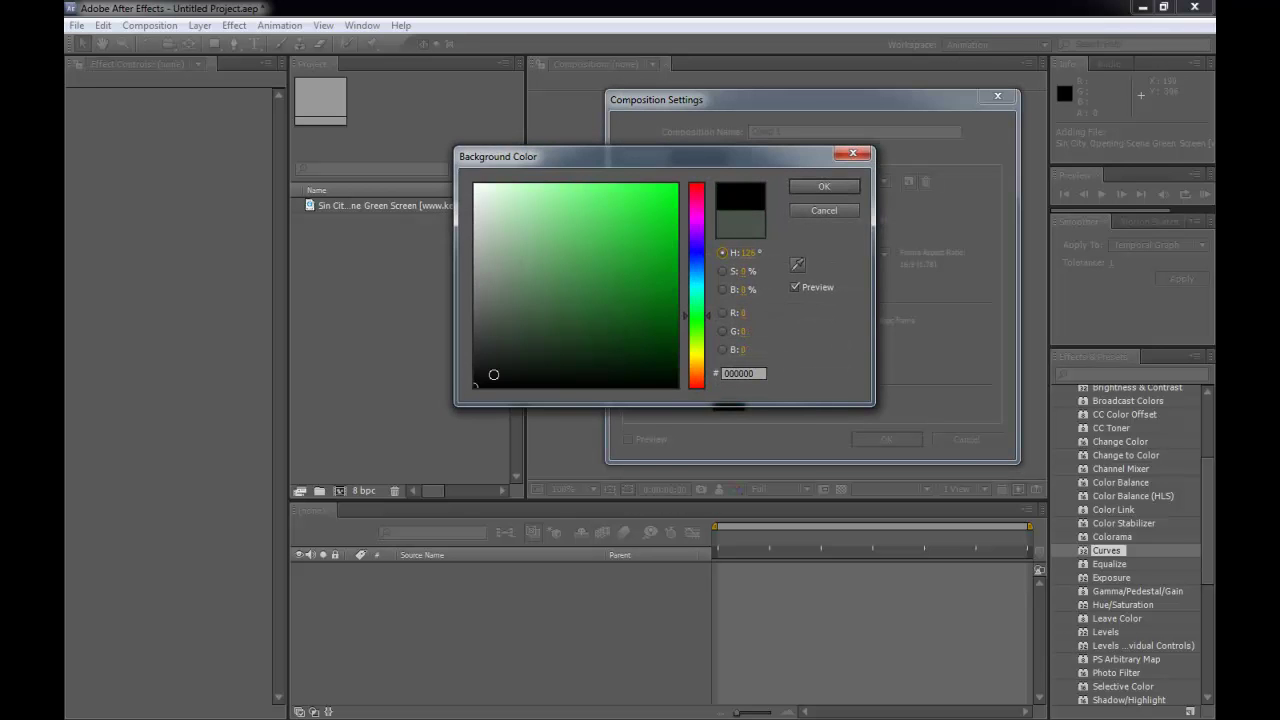
click(825, 187)
click(885, 440)
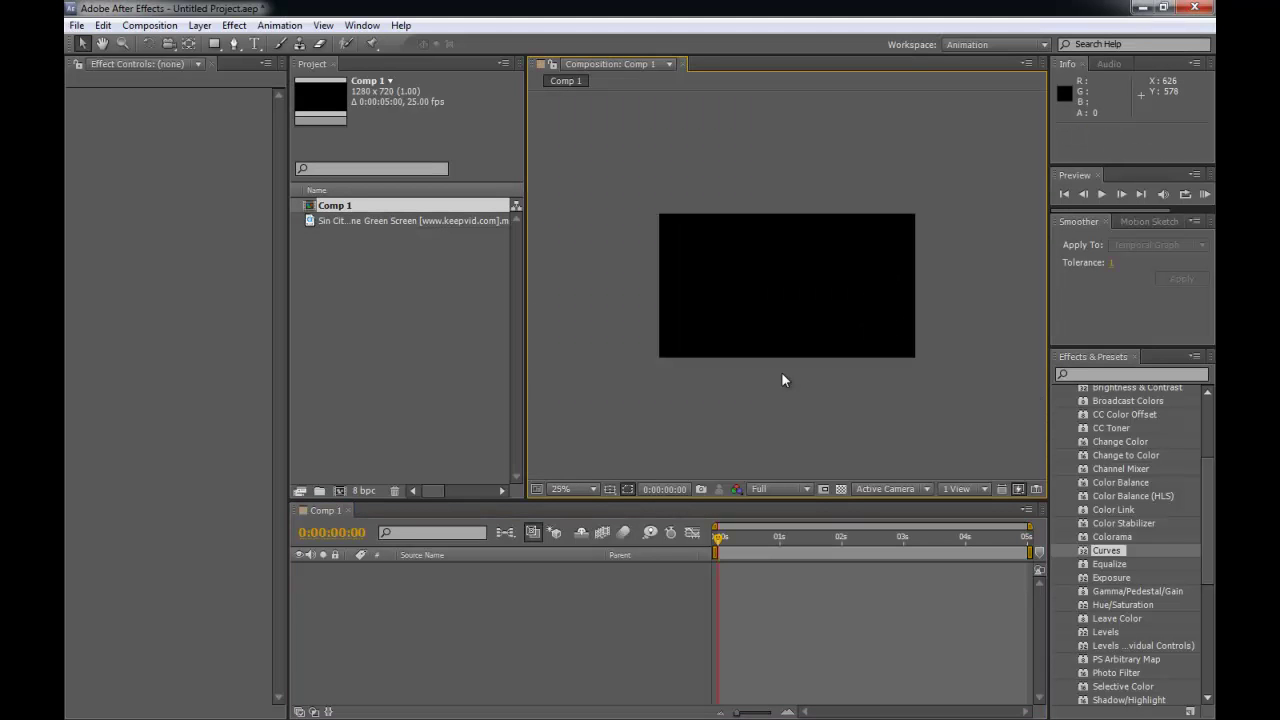
Add the green screen clip to Comp 1 and scale it to 277% to fill the frame
click(344, 221)
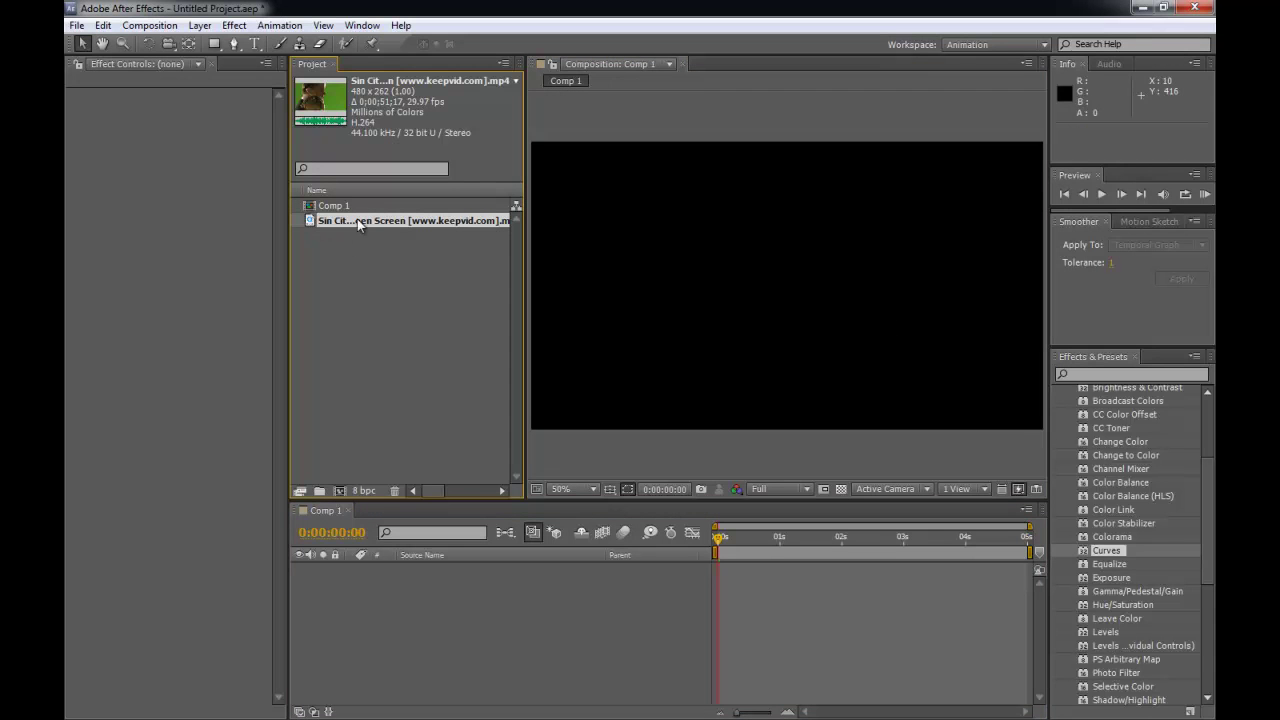
drag(335, 220, 925, 211)
scroll(792, 288, down, 1)
scroll(976, 237, up, 1)
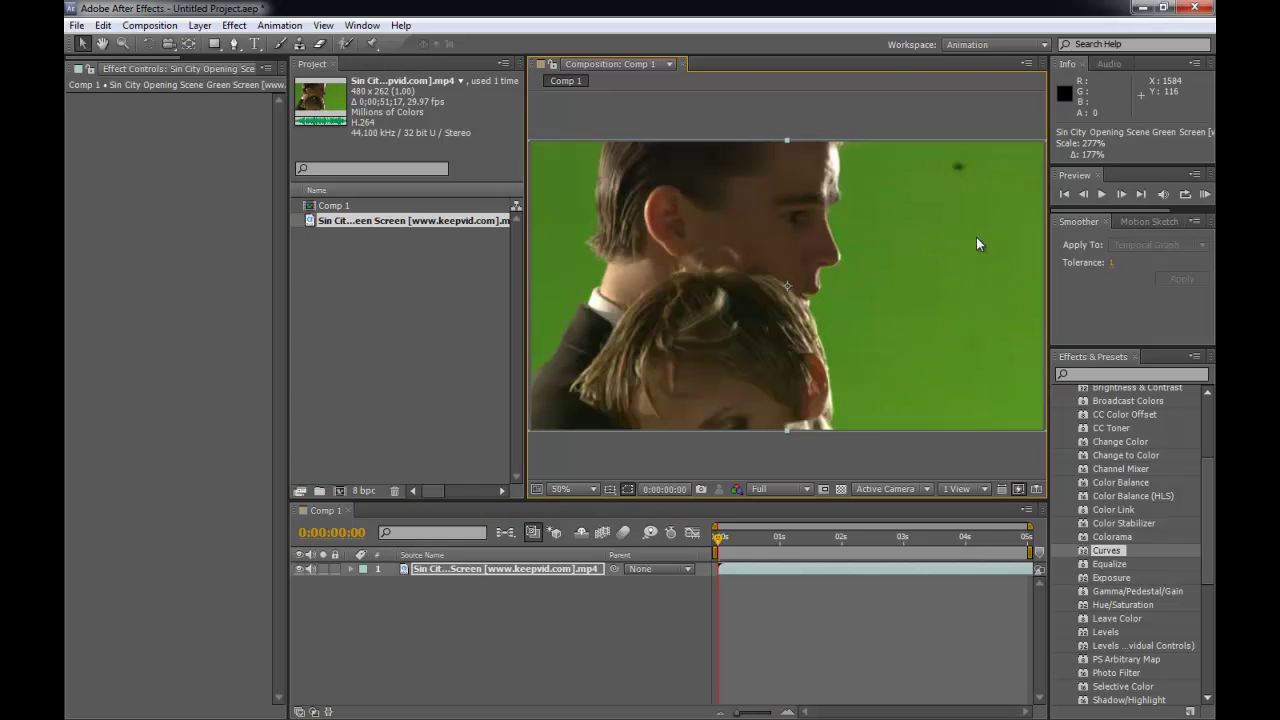
scroll(884, 252, down, 1)
scroll(884, 252, up, 1)
scroll(872, 255, down, 1)
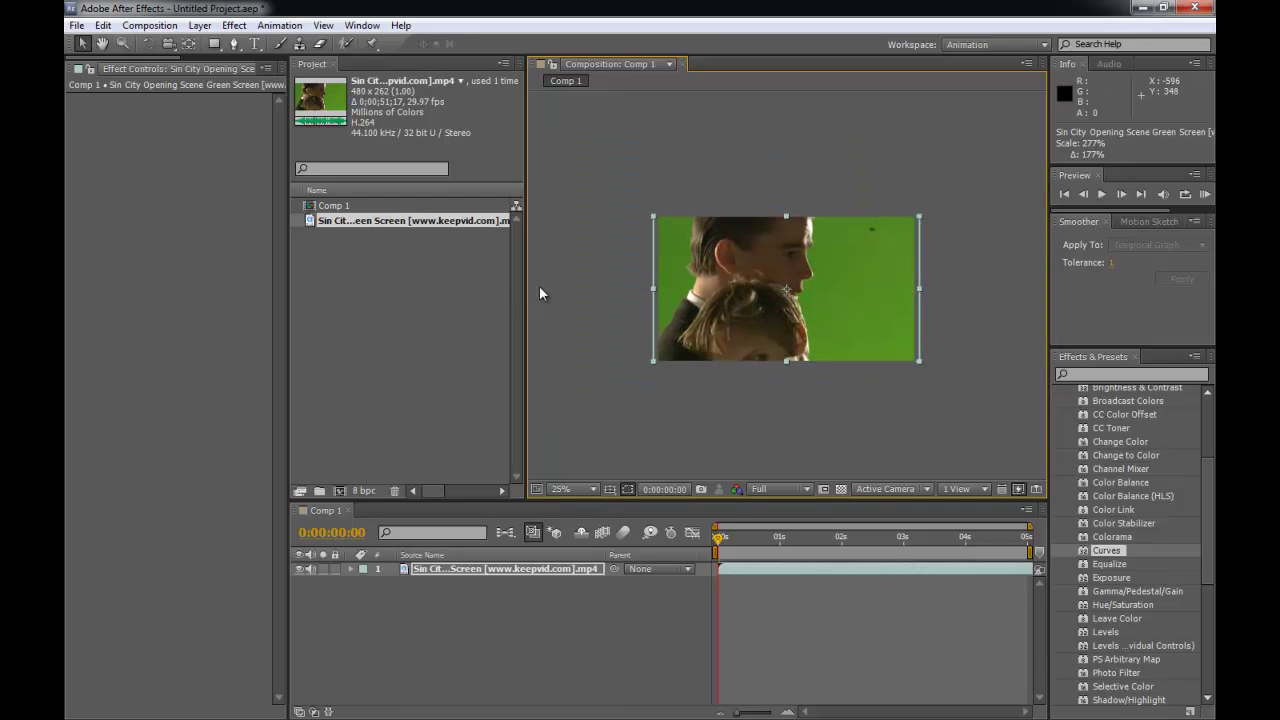
click(660, 376)
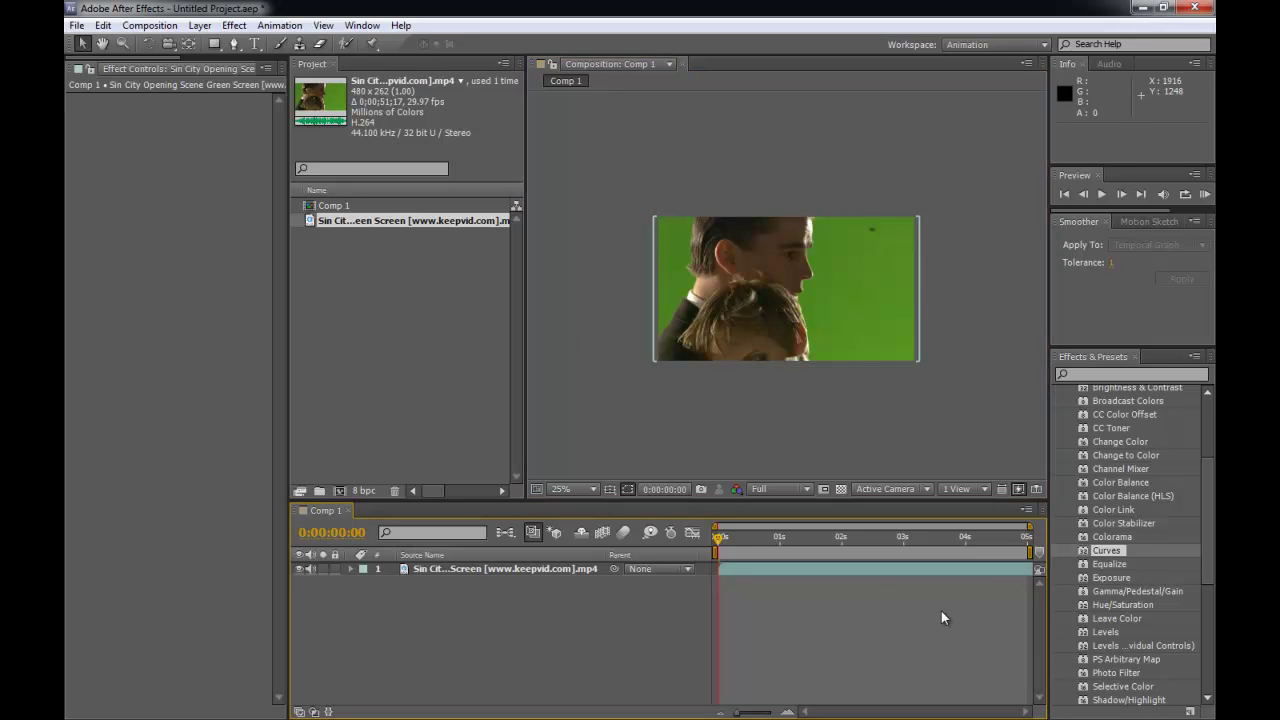
Apply the Color Key effect from the Keying category to the green screen clip
scroll(1205, 494, down, 1)
drag(1205, 486, 1207, 432)
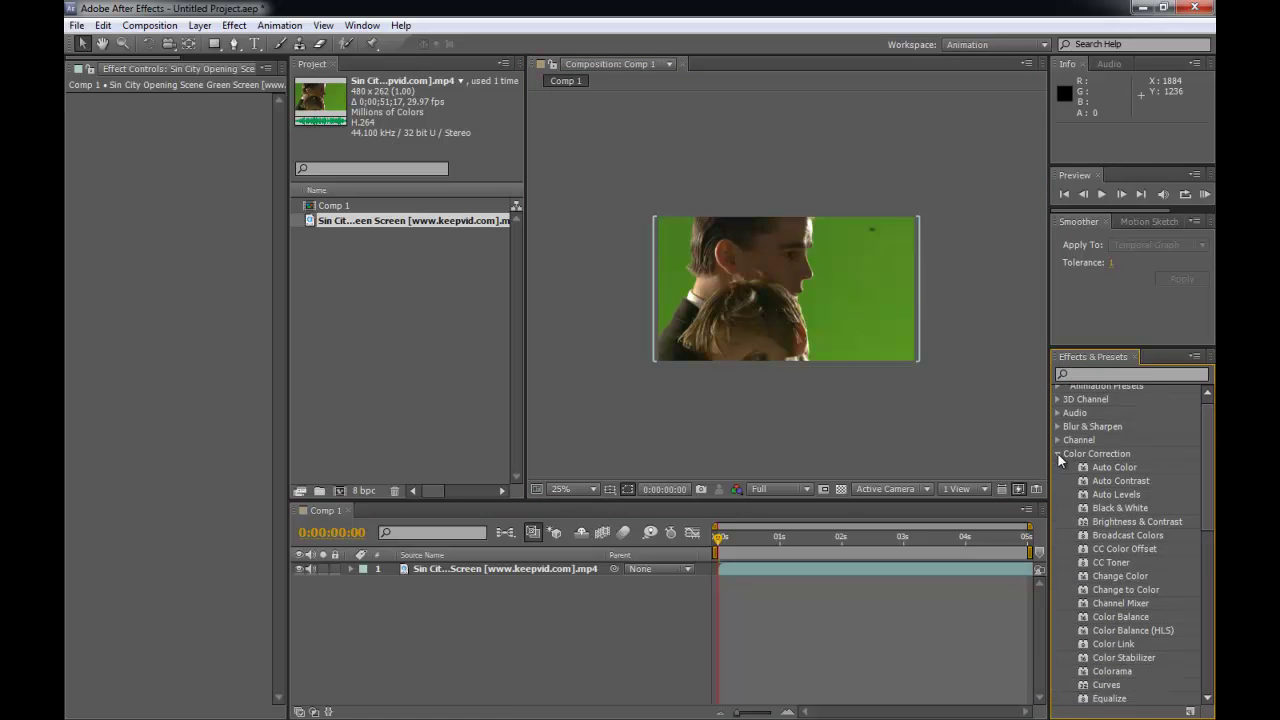
click(1057, 454)
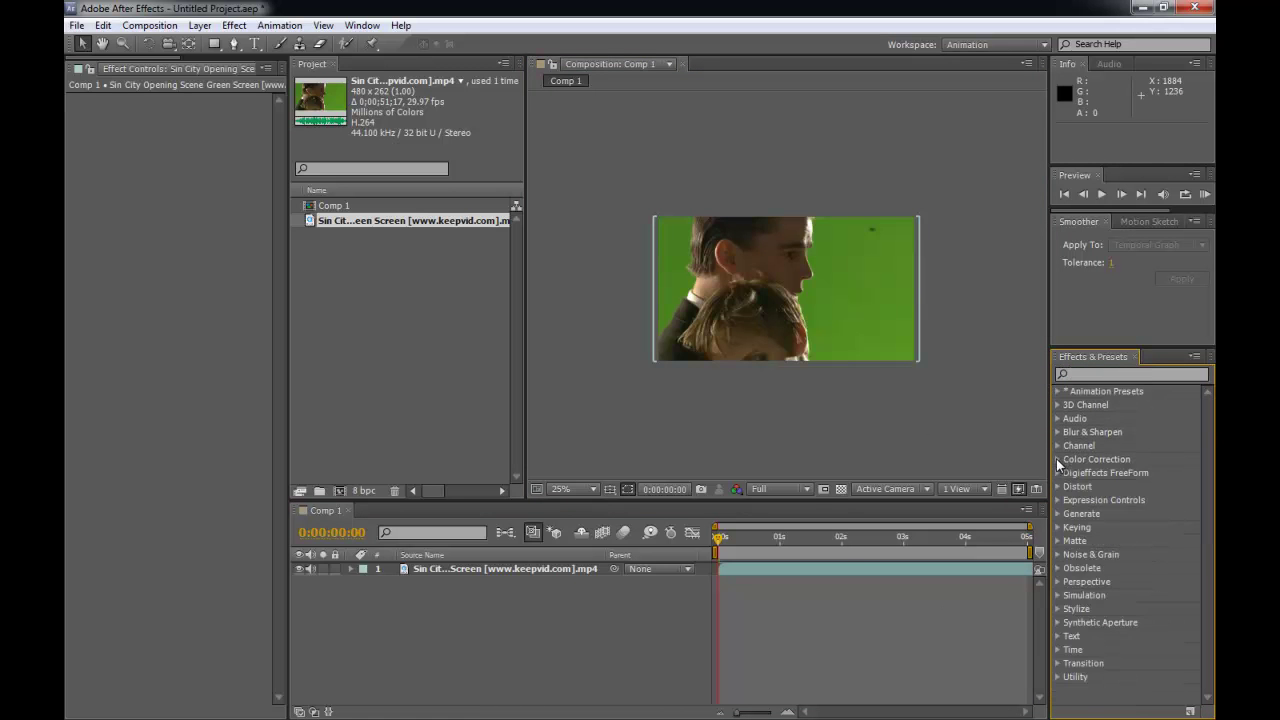
click(1055, 526)
click(1109, 568)
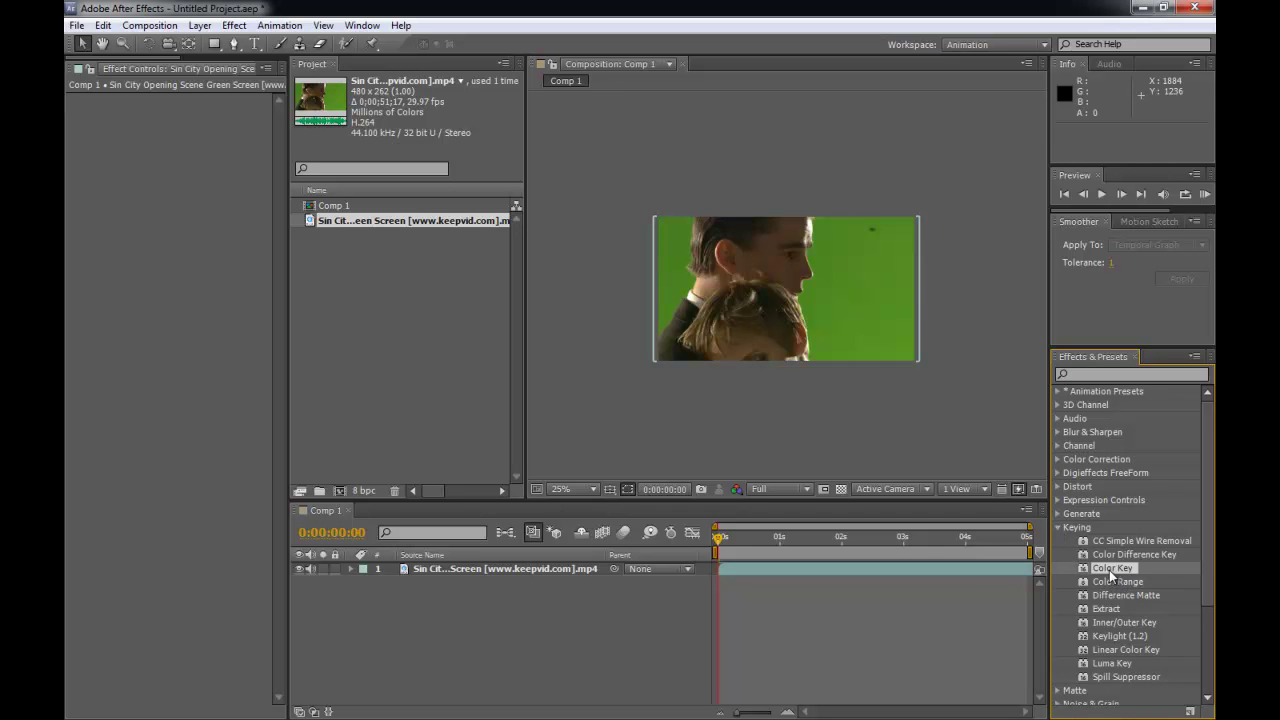
drag(1119, 568, 880, 571)
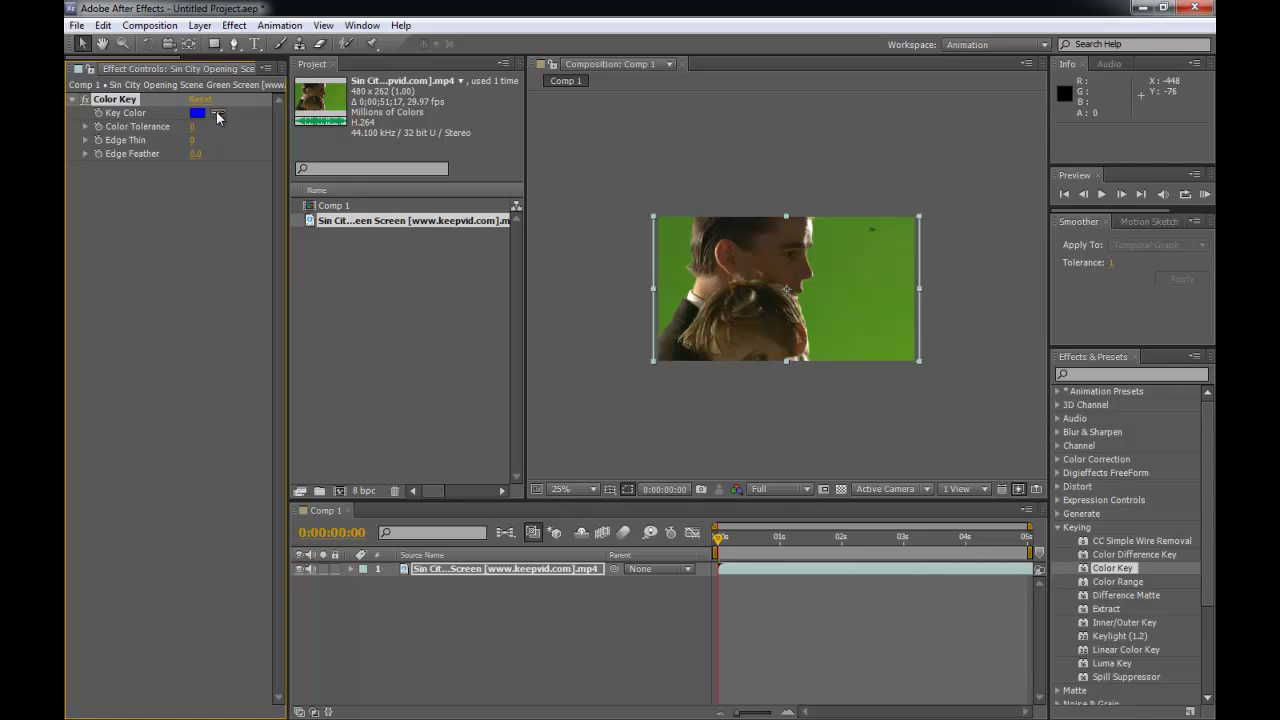
Sample the green backdrop beside the man's forehead as the Color Key's key color
click(597, 235)
scroll(597, 235, up, 2)
key(space)
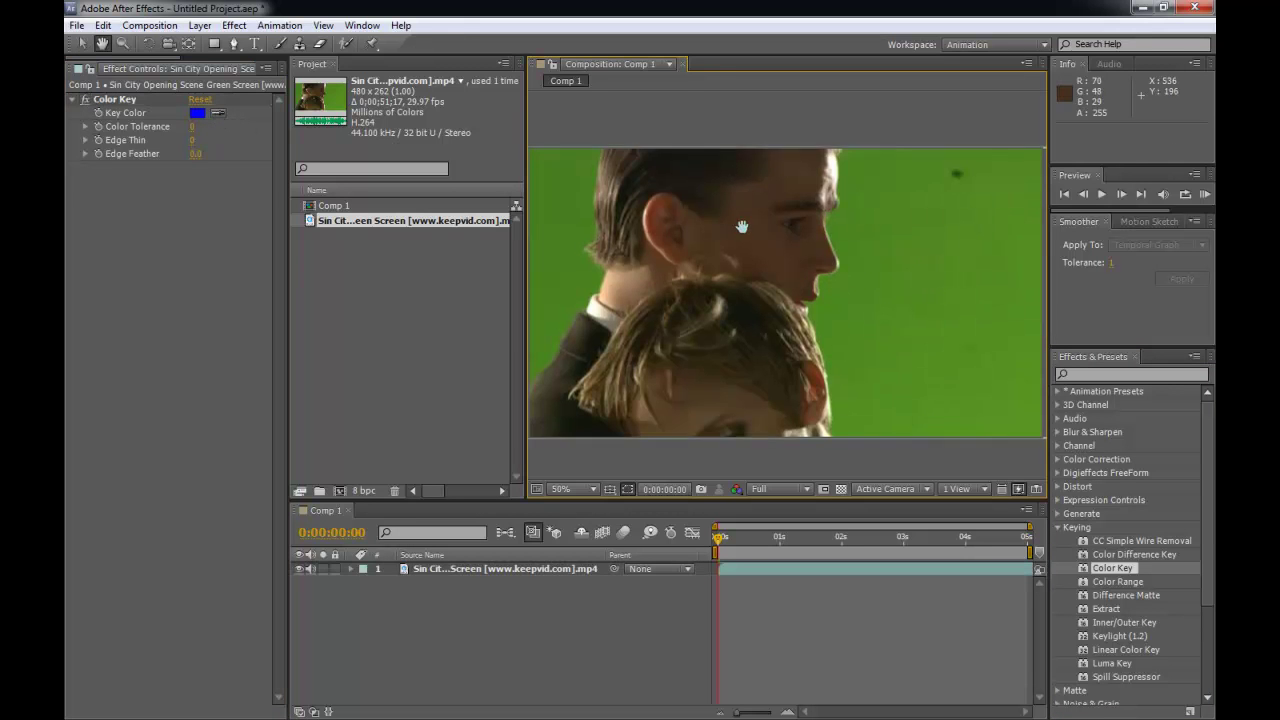
drag(743, 226, 731, 224)
key(v)
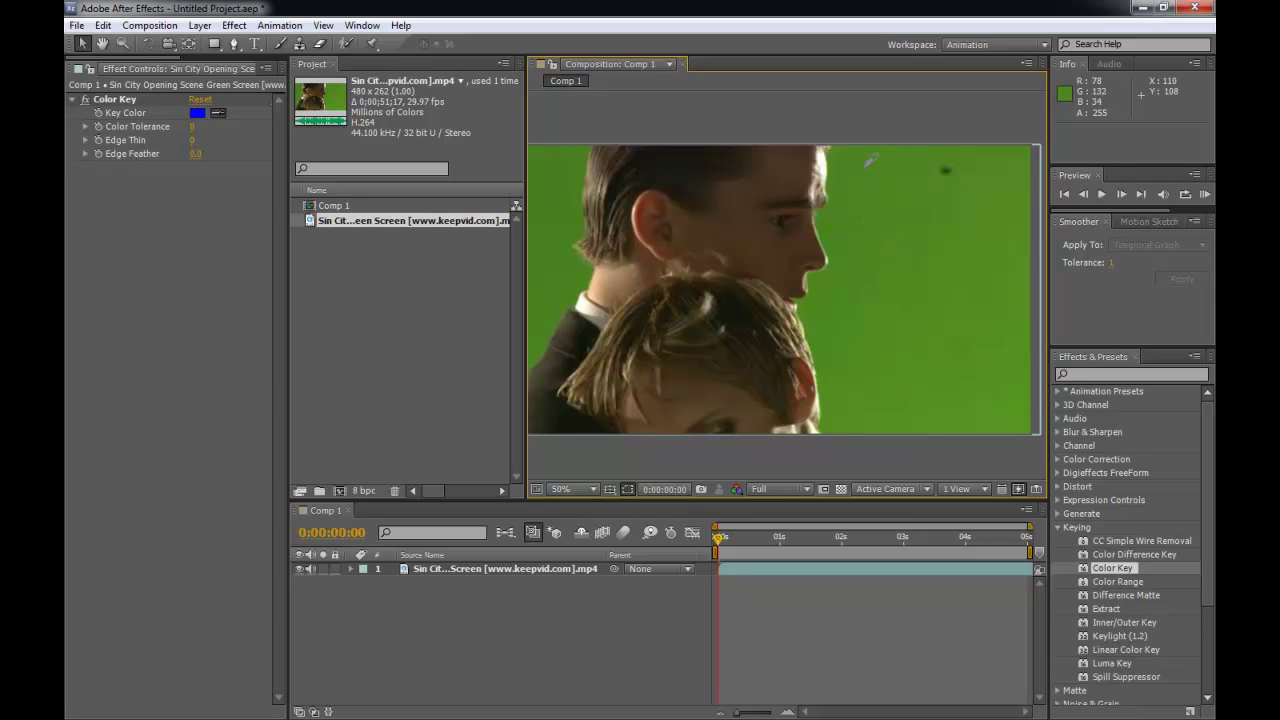
click(866, 165)
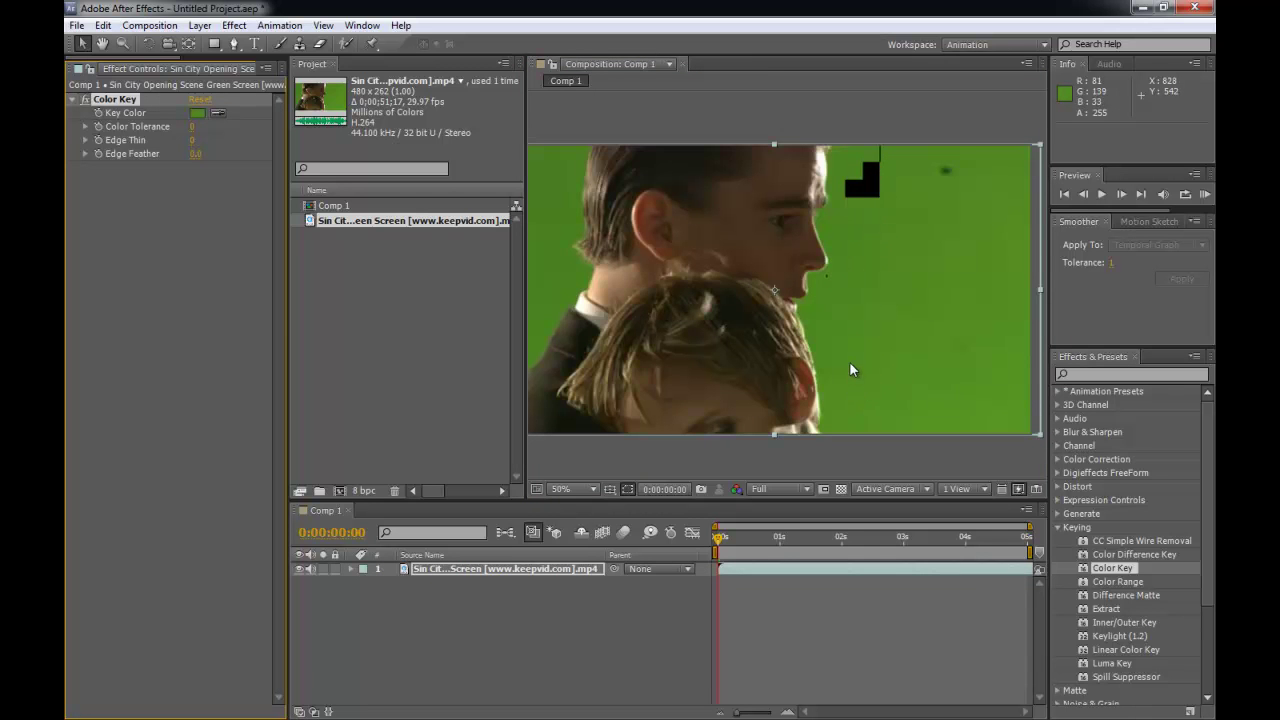
Change the composition's background color to red
click(157, 27)
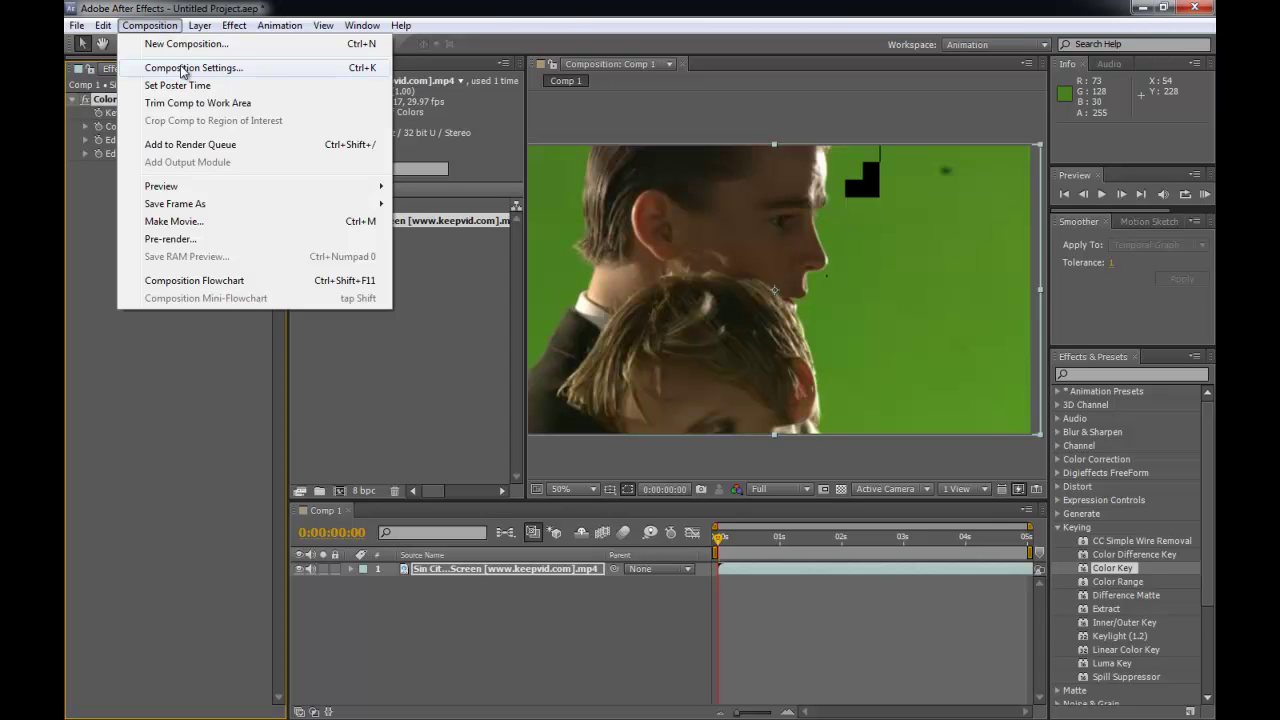
click(183, 70)
drag(860, 110, 593, 112)
click(463, 401)
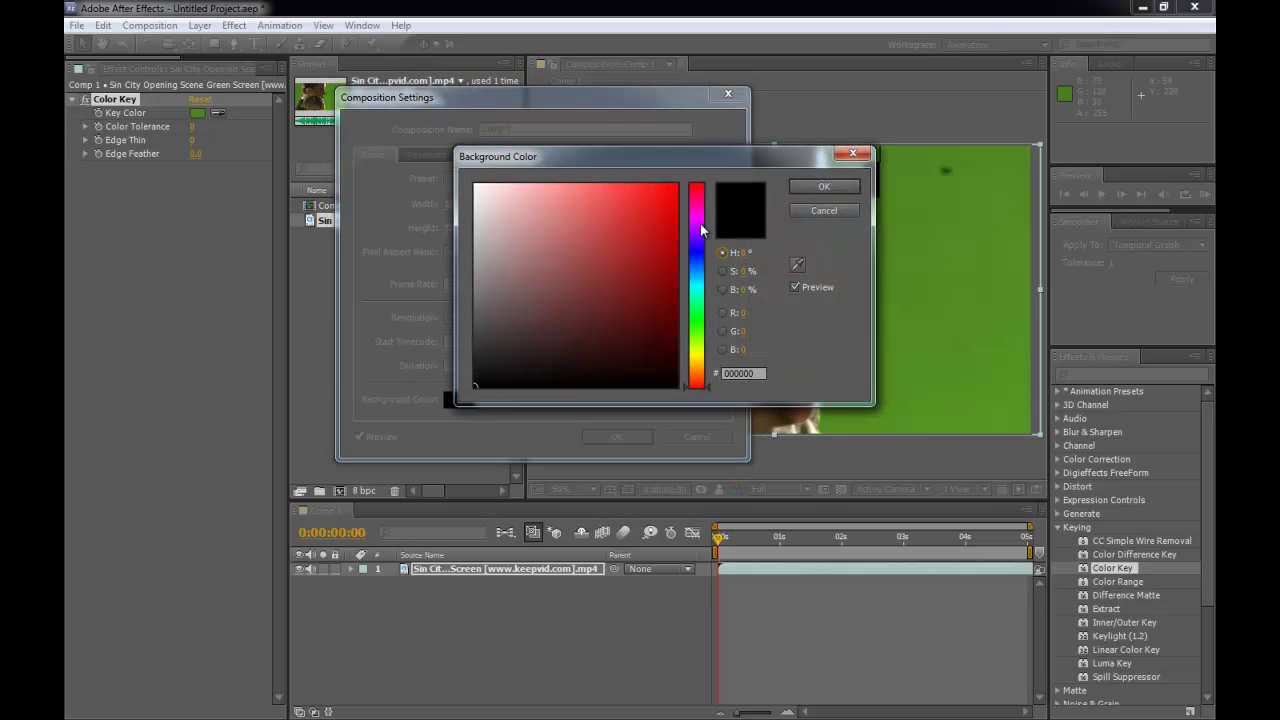
drag(665, 189, 699, 172)
click(824, 187)
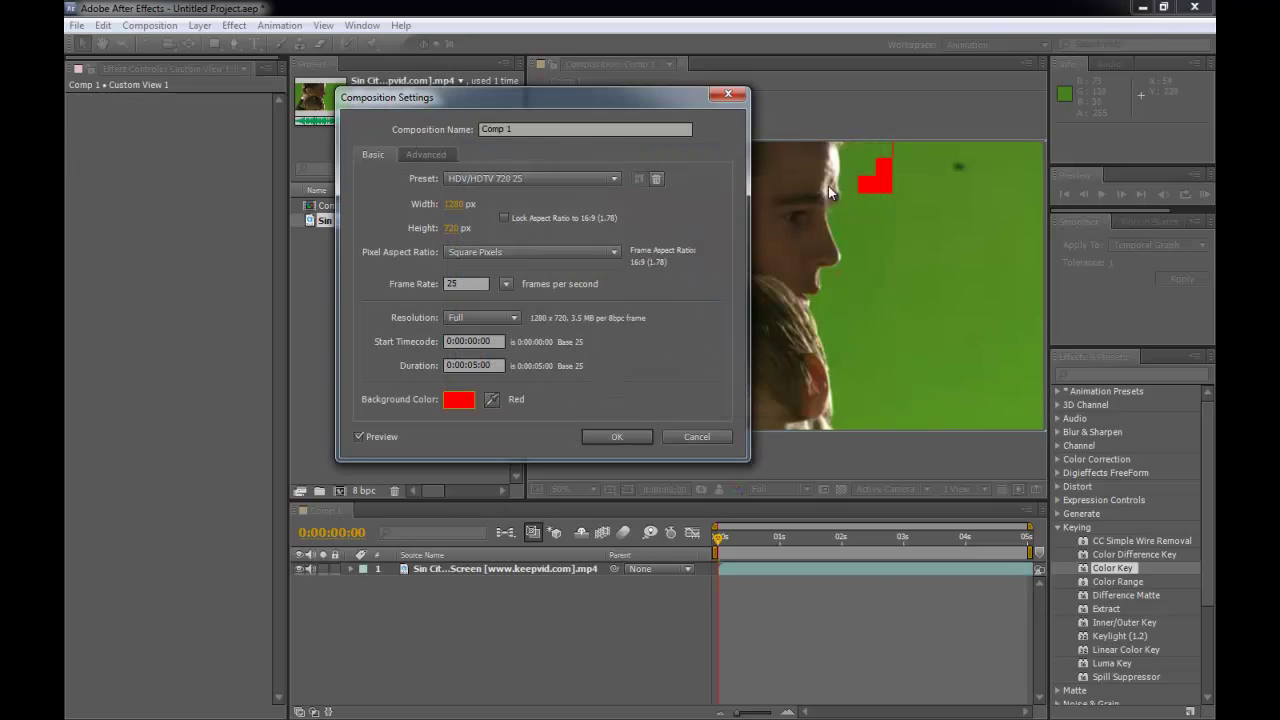
click(648, 437)
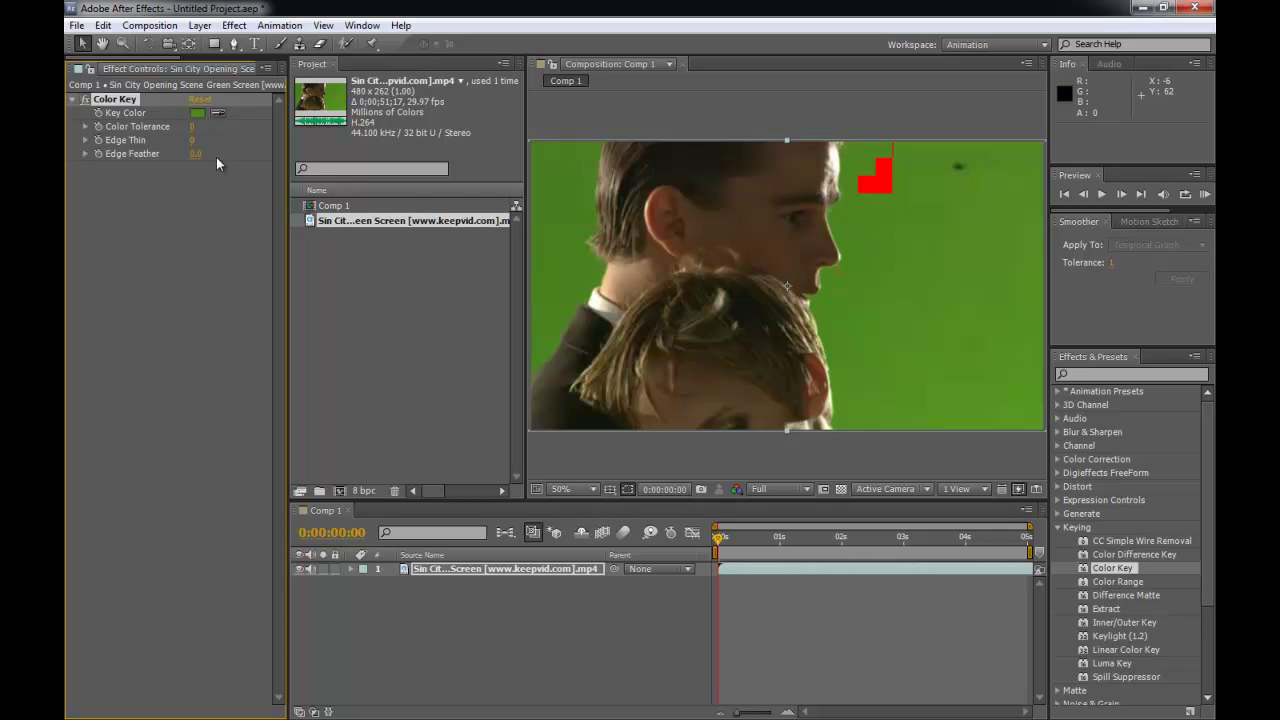
Set the Color Key's Color Tolerance to 15
drag(195, 127, 197, 126)
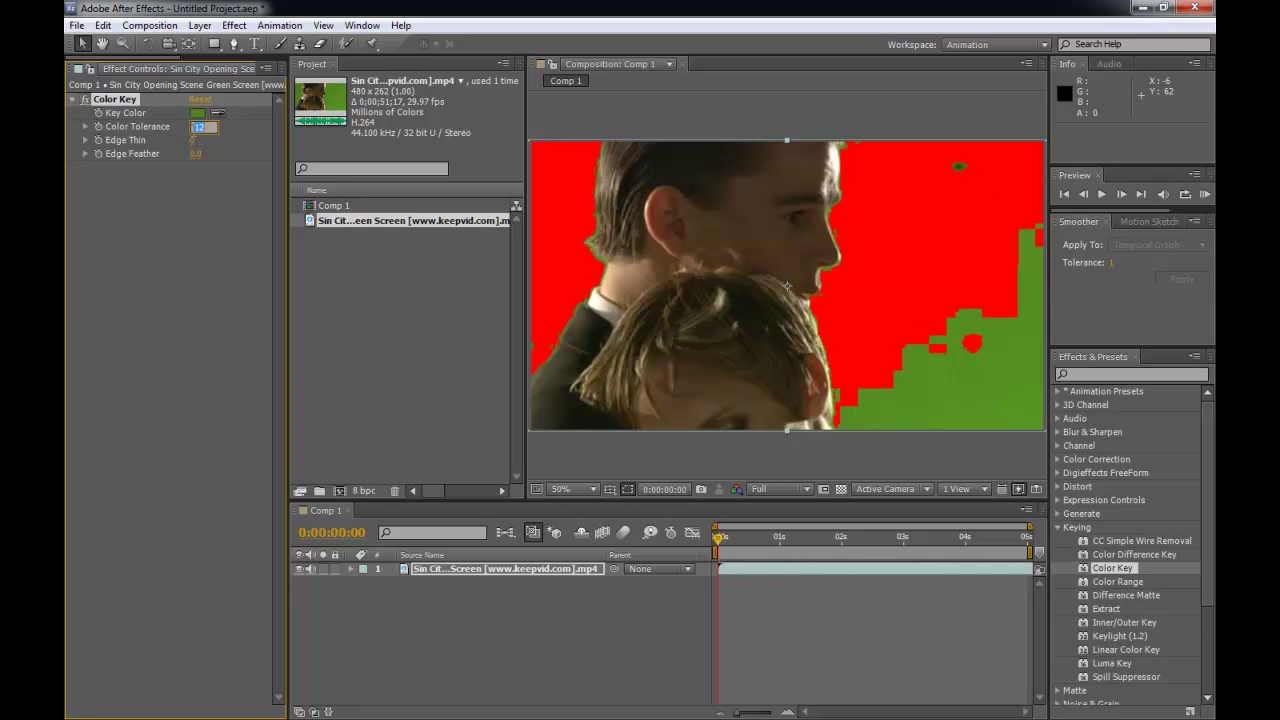
click(946, 104)
key(h)
drag(766, 246, 694, 228)
drag(834, 240, 866, 265)
key(v)
Duplicate the Color Key and sample the green left in the frame's lower-right corner as the copy's key color
click(130, 198)
click(114, 100)
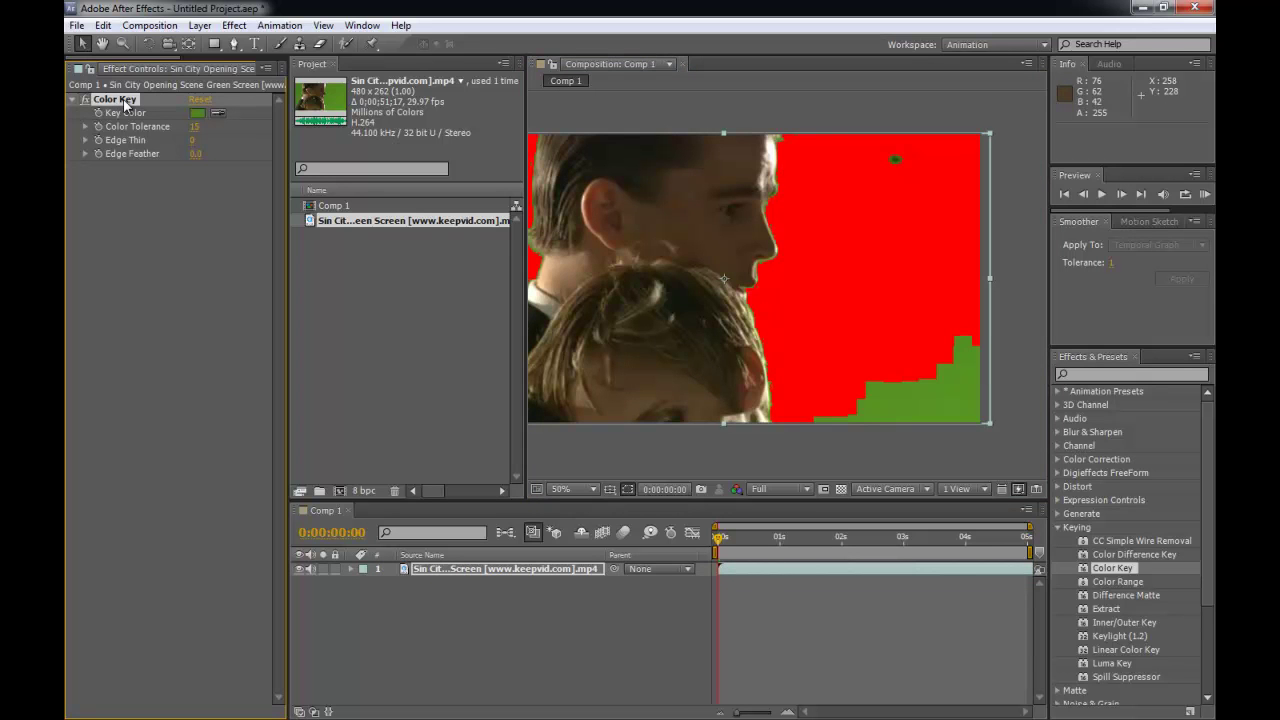
key(ctrl+d)
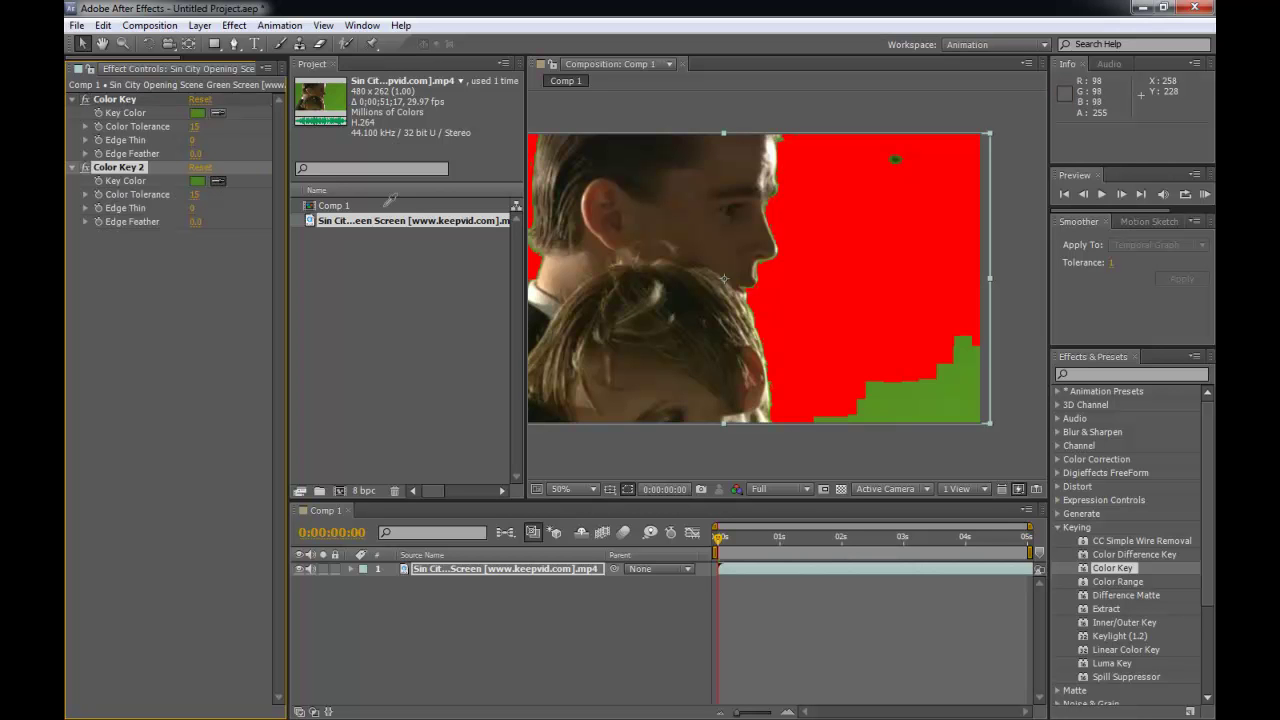
click(931, 395)
Duplicate Color Key 2 and sample the dark center of the green spot beside the man's head as the copy's key color
drag(788, 254, 715, 302)
scroll(750, 256, up, 1)
drag(804, 210, 755, 315)
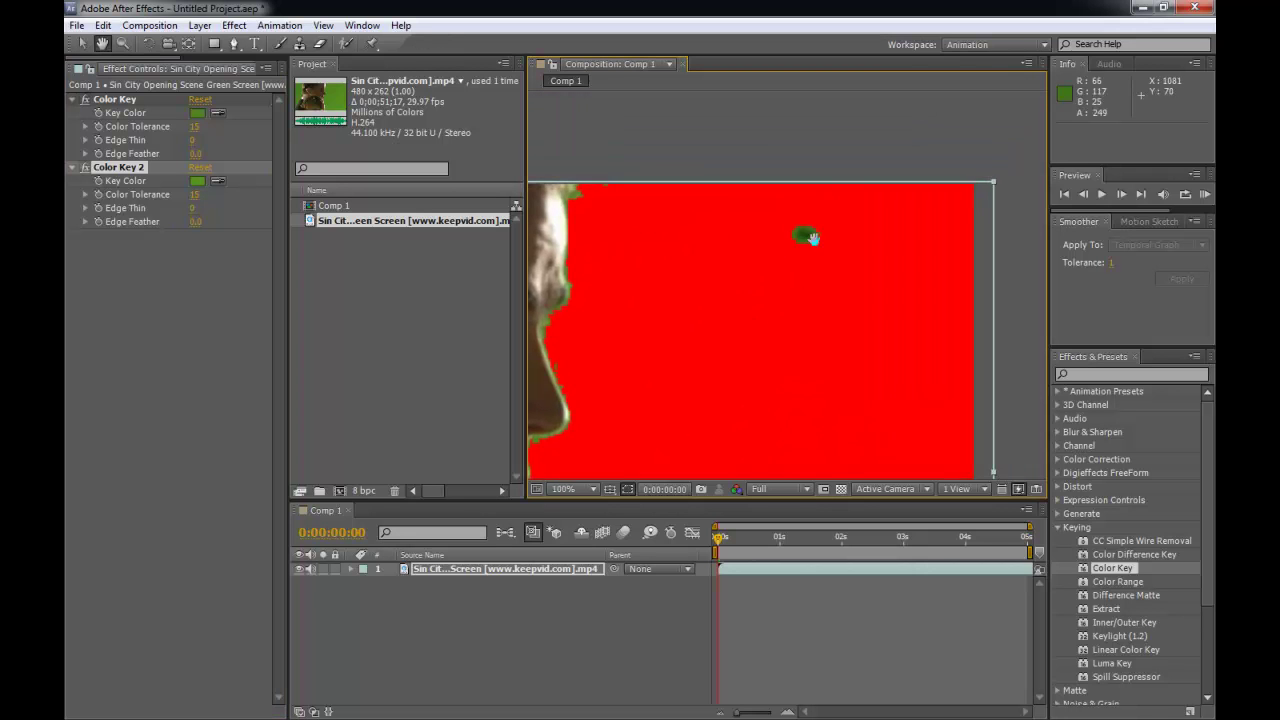
drag(813, 238, 803, 290)
click(128, 173)
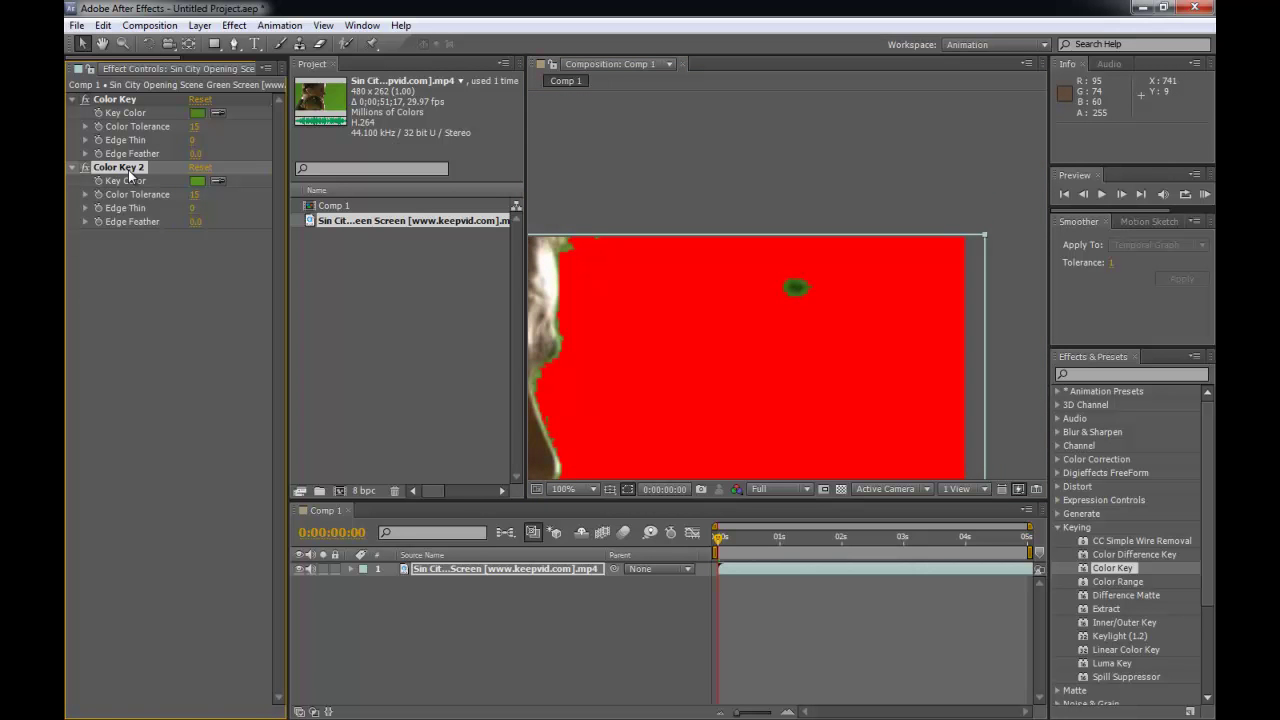
key(ctrl+d)
click(136, 169)
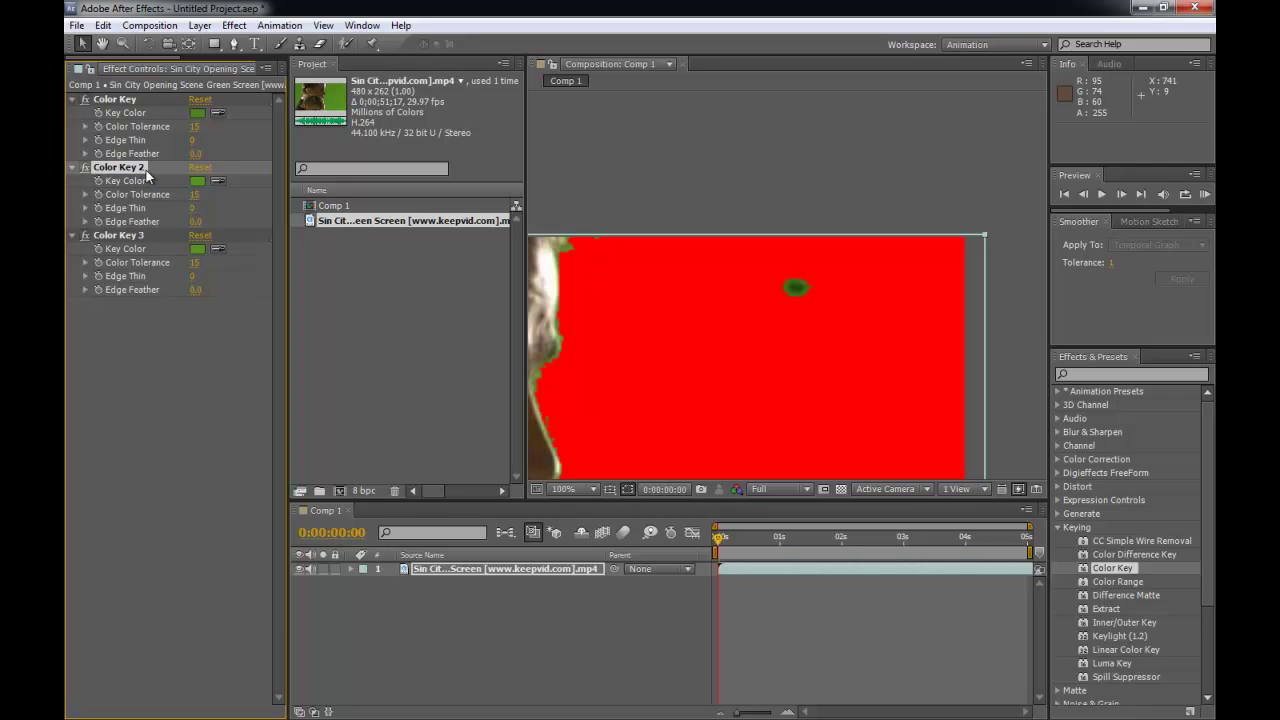
click(141, 235)
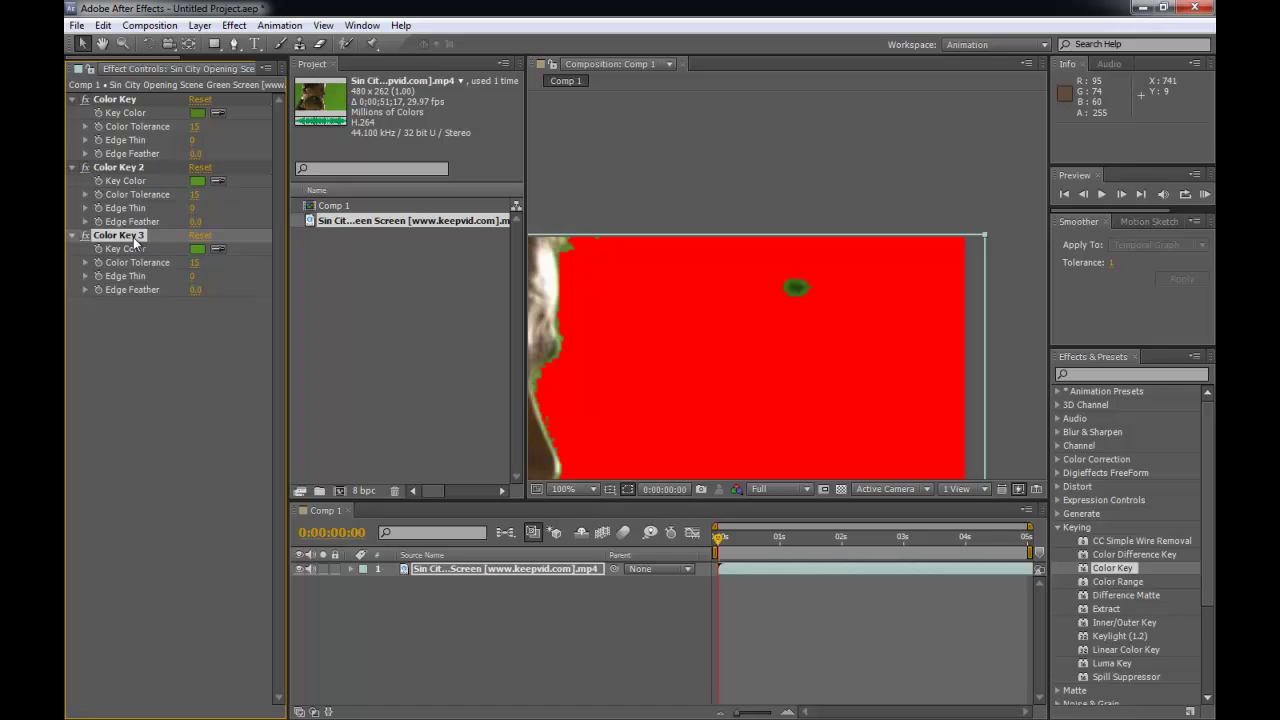
click(217, 248)
click(798, 286)
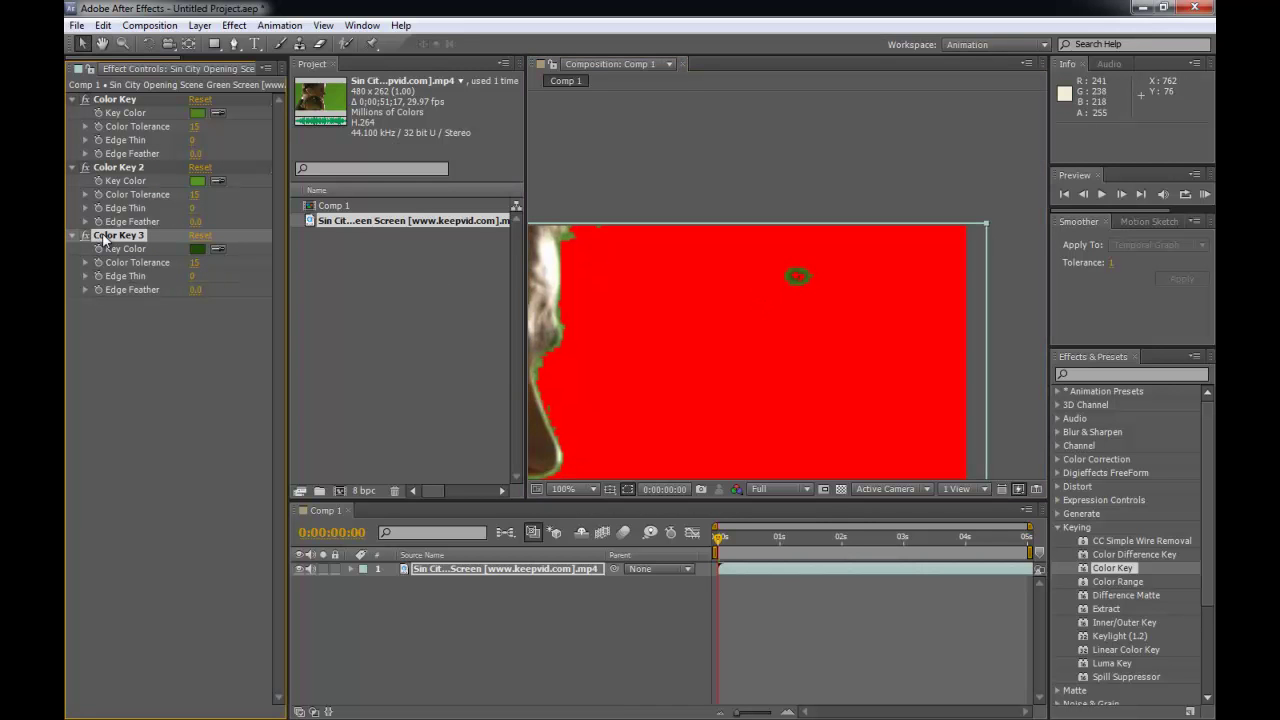
Duplicate Color Key 3 and sample the green rim of the remaining spot as the copy's key color
key(ctrl+d)
click(218, 316)
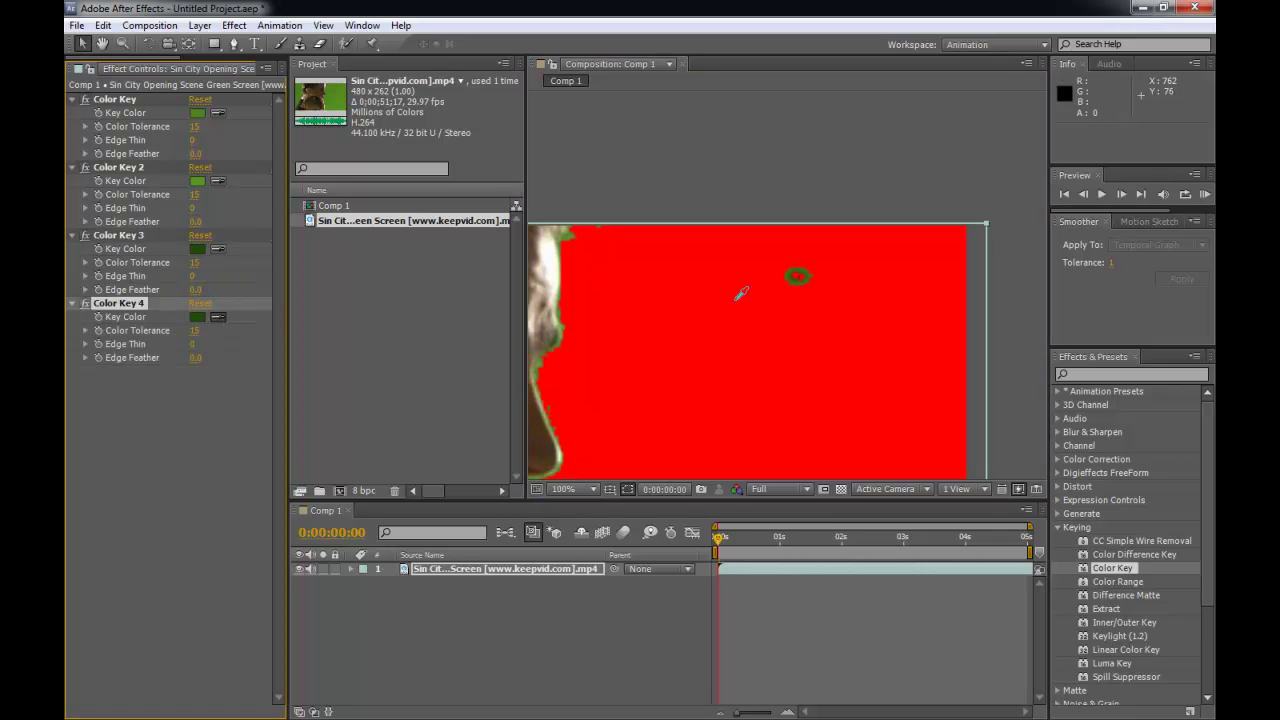
click(788, 276)
drag(773, 316, 780, 301)
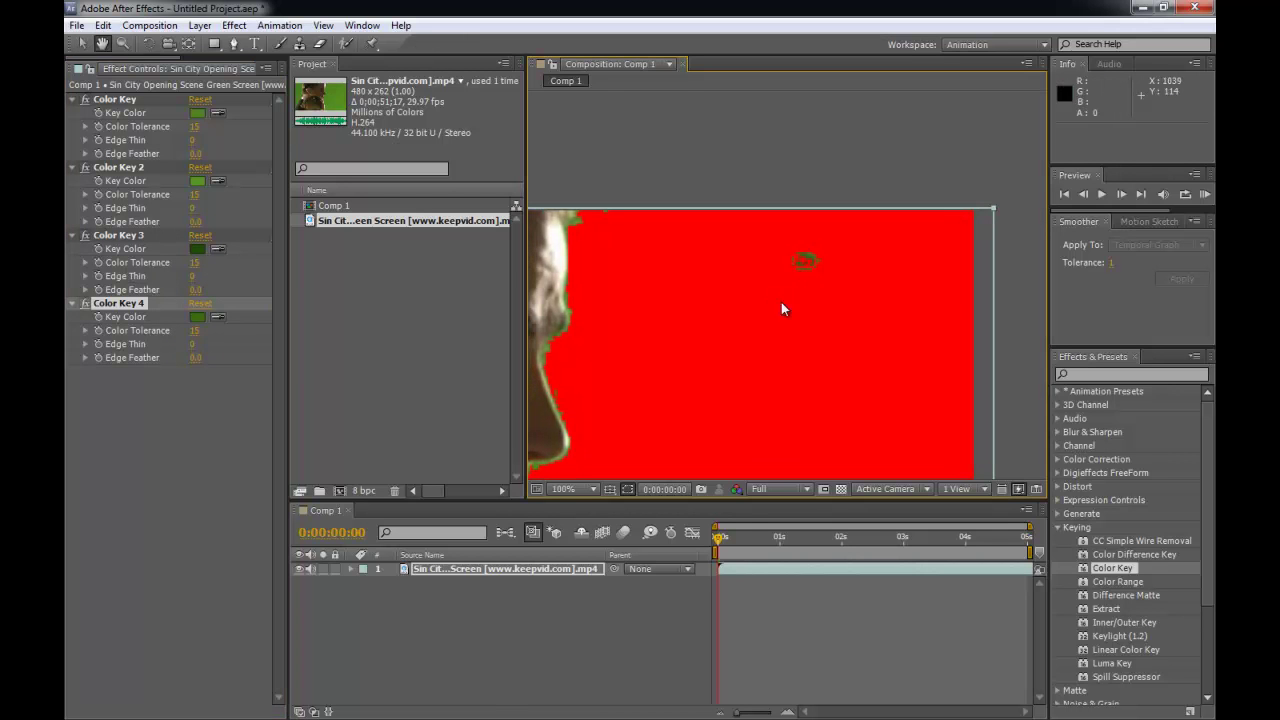
Try a Color Tolerance of 0 on Color Key 4 and check the key around 0:00:03:22
click(194, 329)
text(0)
drag(628, 372, 998, 97)
key(space)
drag(748, 348, 1035, 165)
drag(863, 289, 826, 388)
key(v)
drag(737, 536, 958, 536)
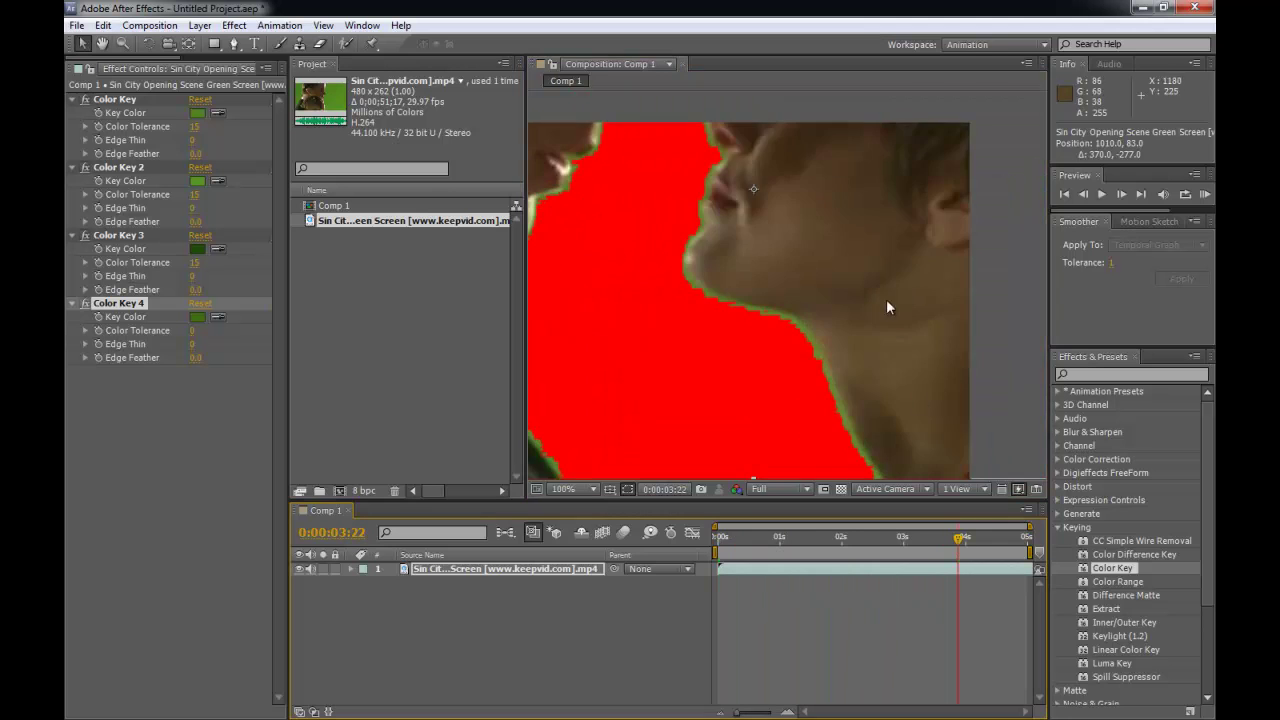
scroll(896, 322, down, 1)
key(space)
drag(769, 320, 866, 354)
key(ctrl+z)
key(space)
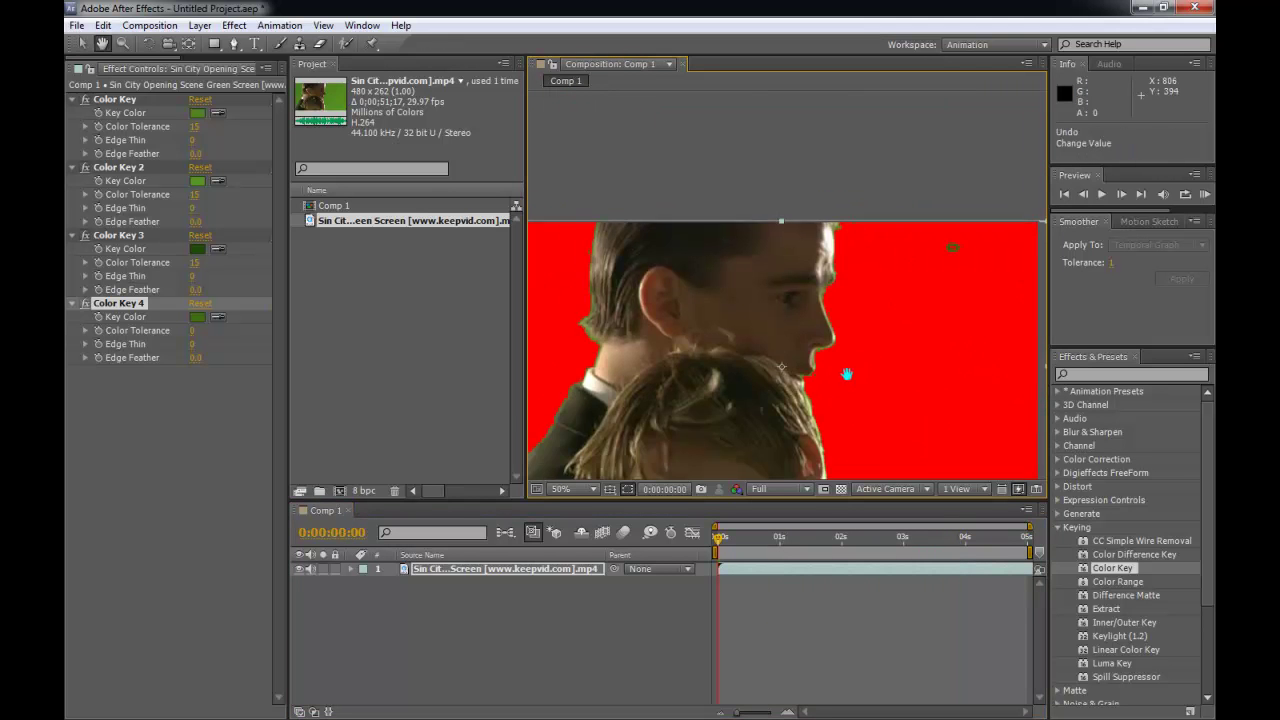
Duplicate Color Key 4 and set the Color Tolerance of both the original and the copy to 15
scroll(847, 380, up, 4)
key(v)
key(space)
drag(776, 344, 772, 272)
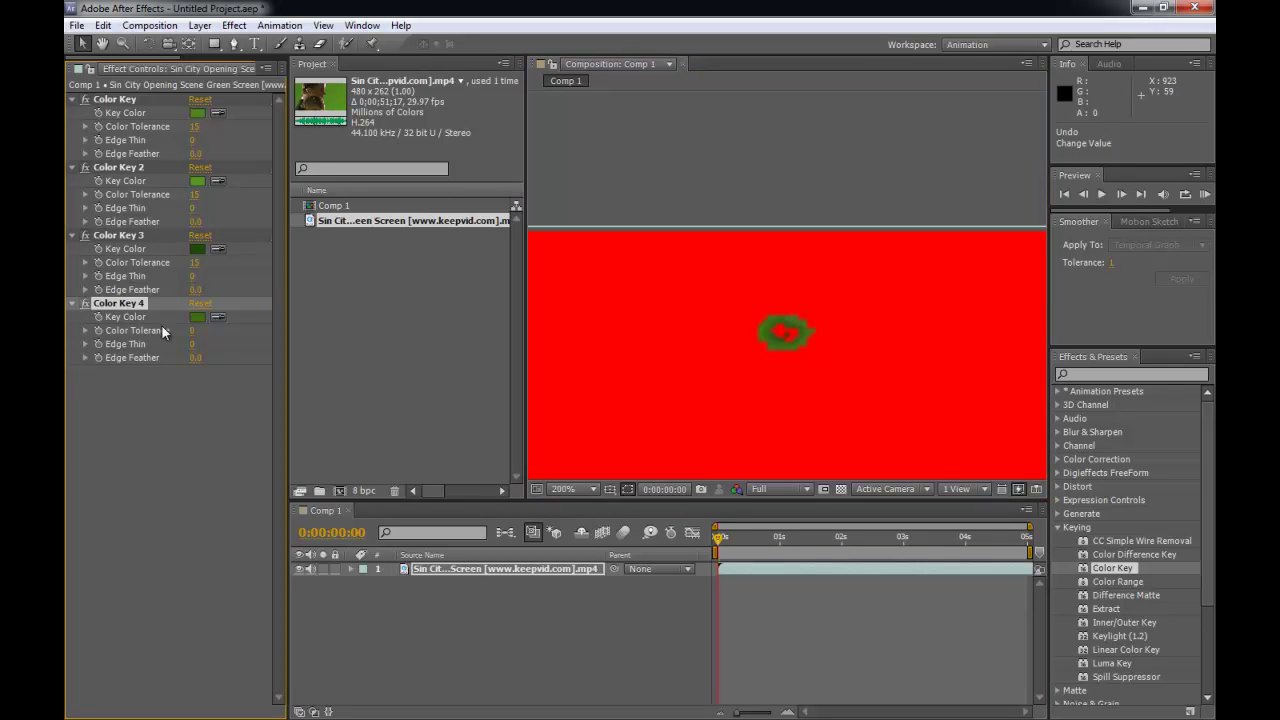
key(ctrl+d)
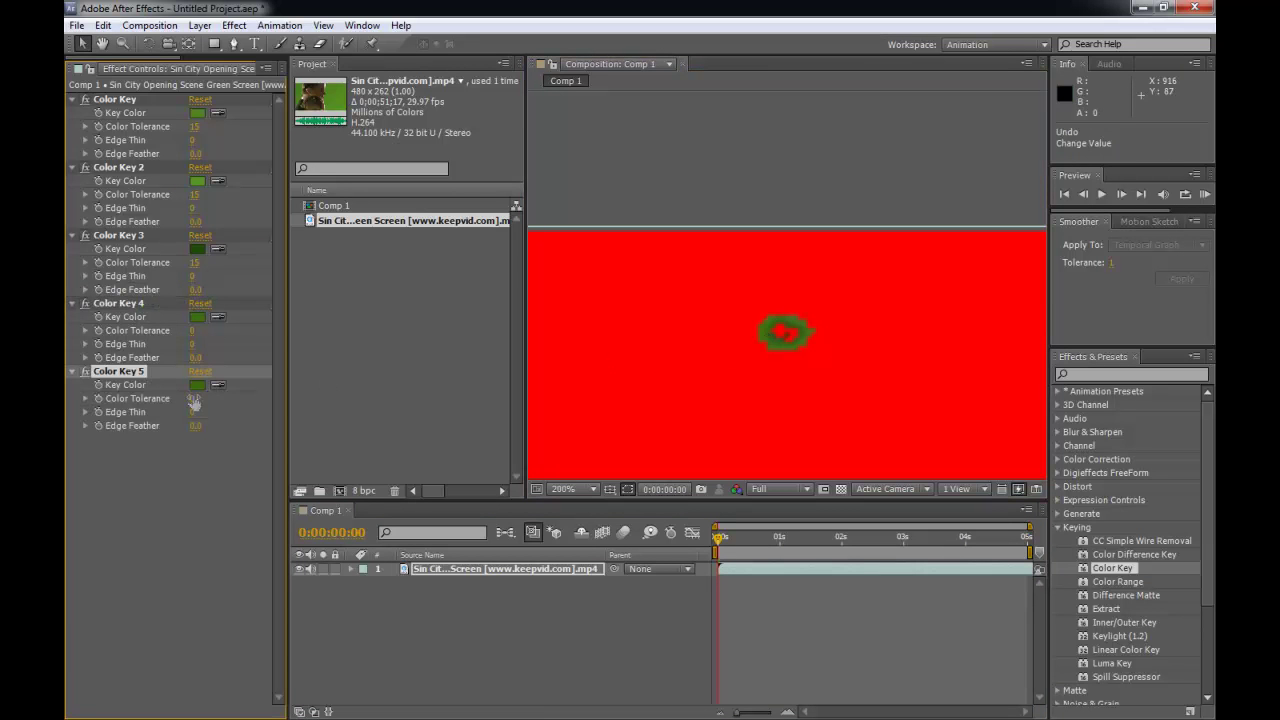
drag(193, 329, 204, 327)
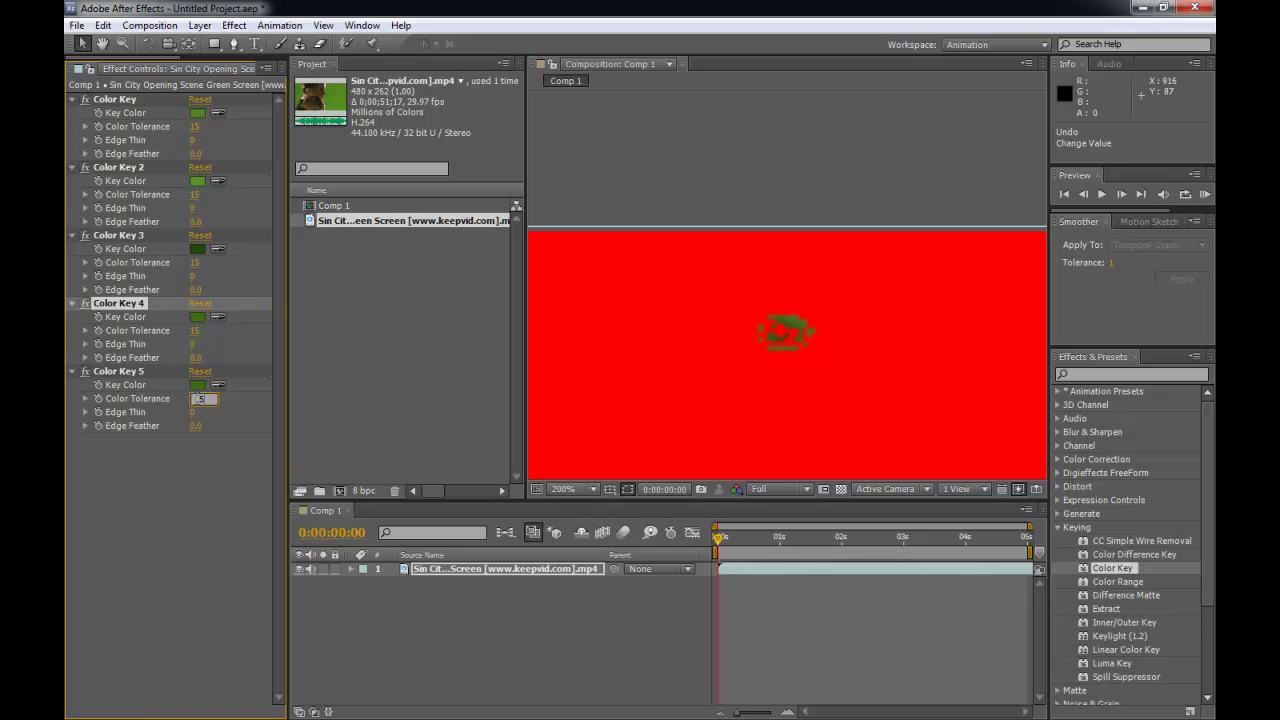
click(199, 398)
Duplicate Color Key 5 and sample the green left in the upper part of the spot as the copy's key color
key(ctrl+d)
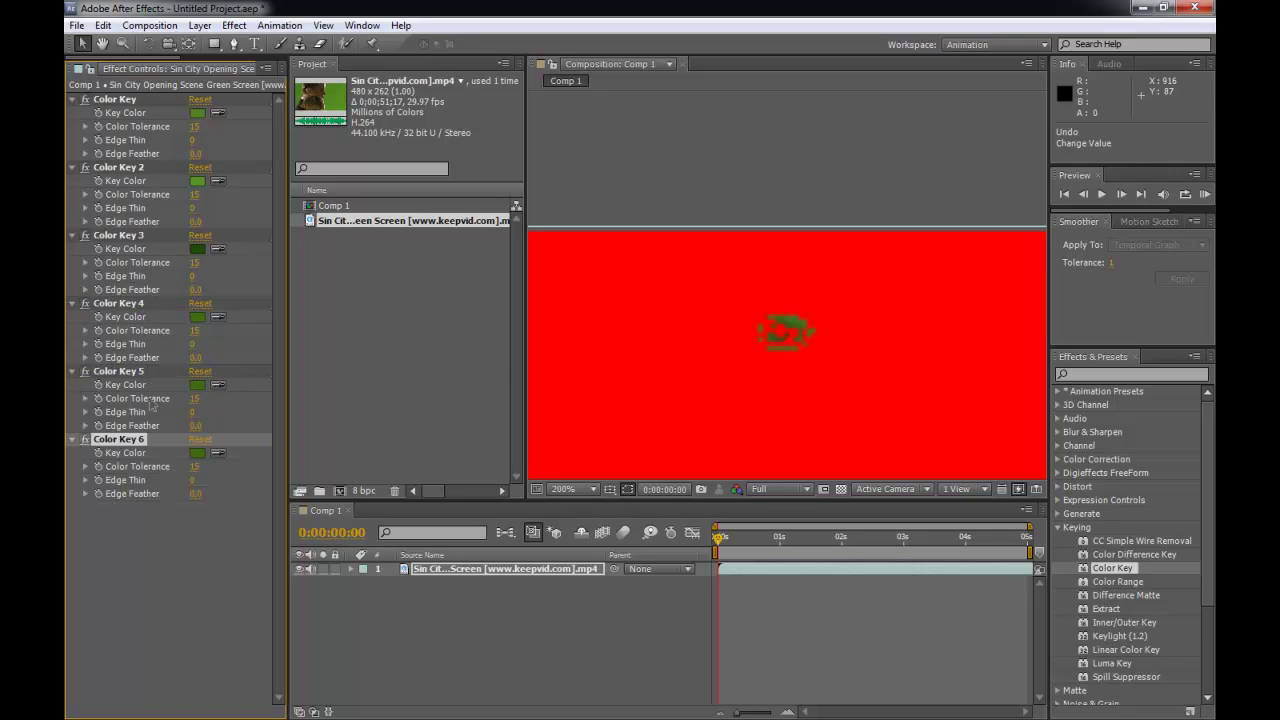
click(215, 452)
click(793, 321)
Duplicate Color Key 6 and sample the green left near the middle of the spot as the copy's key color
key(ctrl+d)
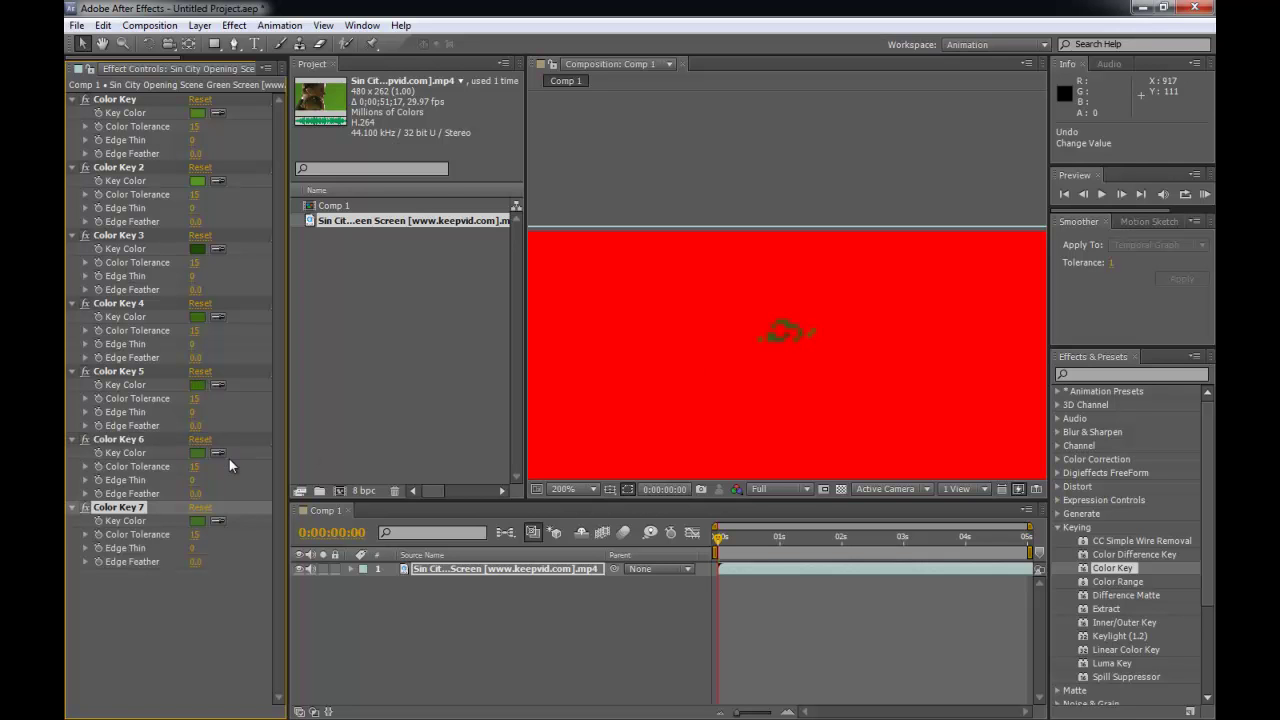
click(775, 333)
drag(763, 403, 843, 294)
Duplicate Color Key 7 and sample the dark middle speck of the spot as the copy's key color
click(146, 509)
key(ctrl+d)
click(217, 588)
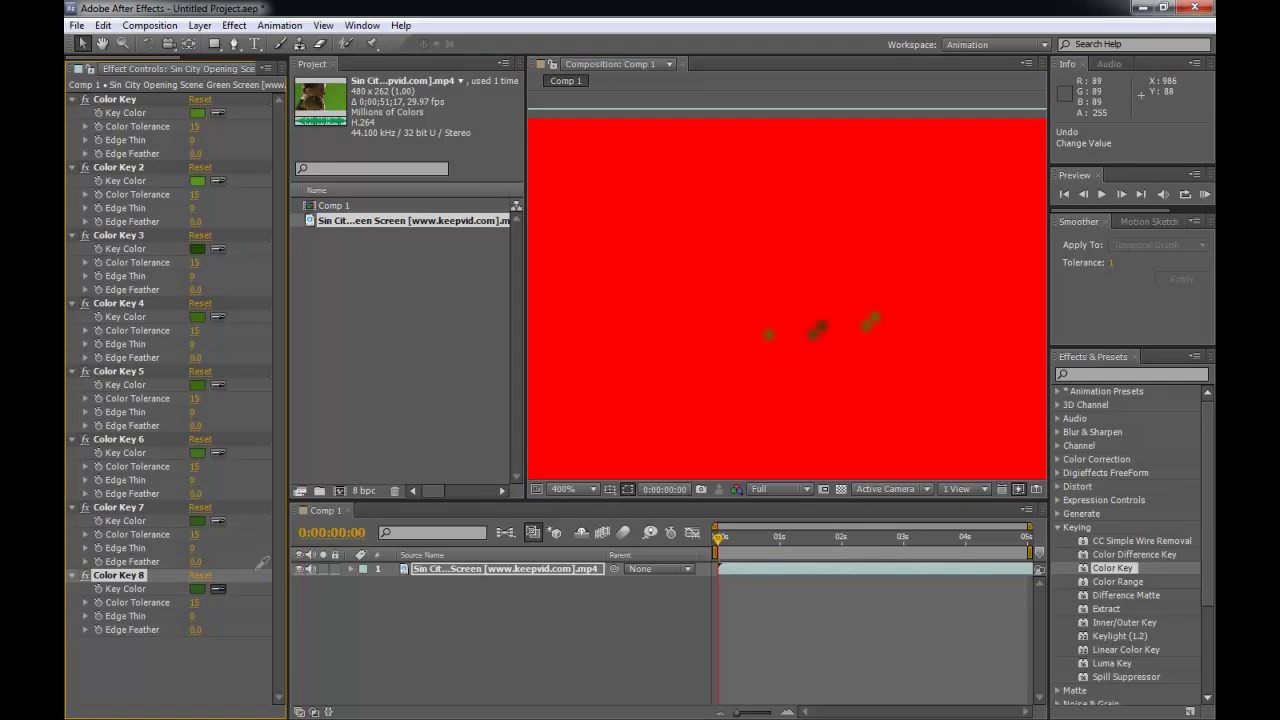
click(814, 334)
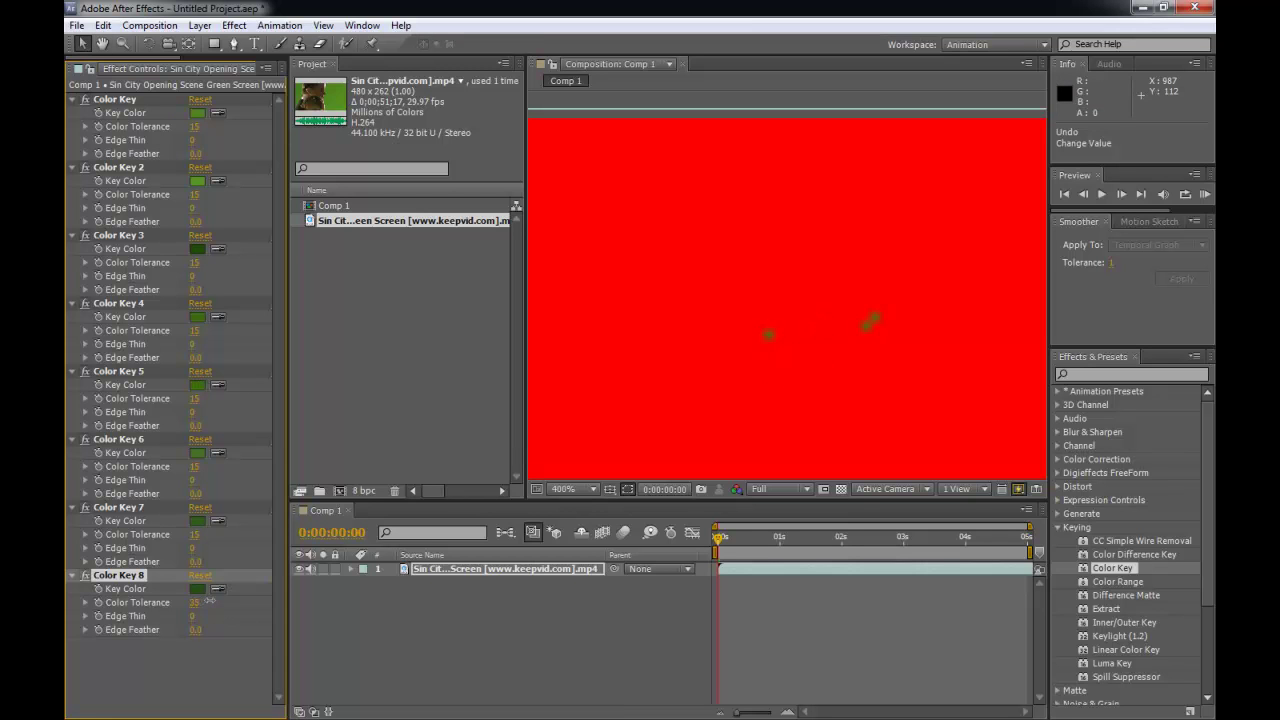
Examine the whole keyed frame for parts of the two figures that are keyed out by mistake
scroll(814, 353, down, 6)
key(h)
drag(899, 265, 915, 219)
key(v)
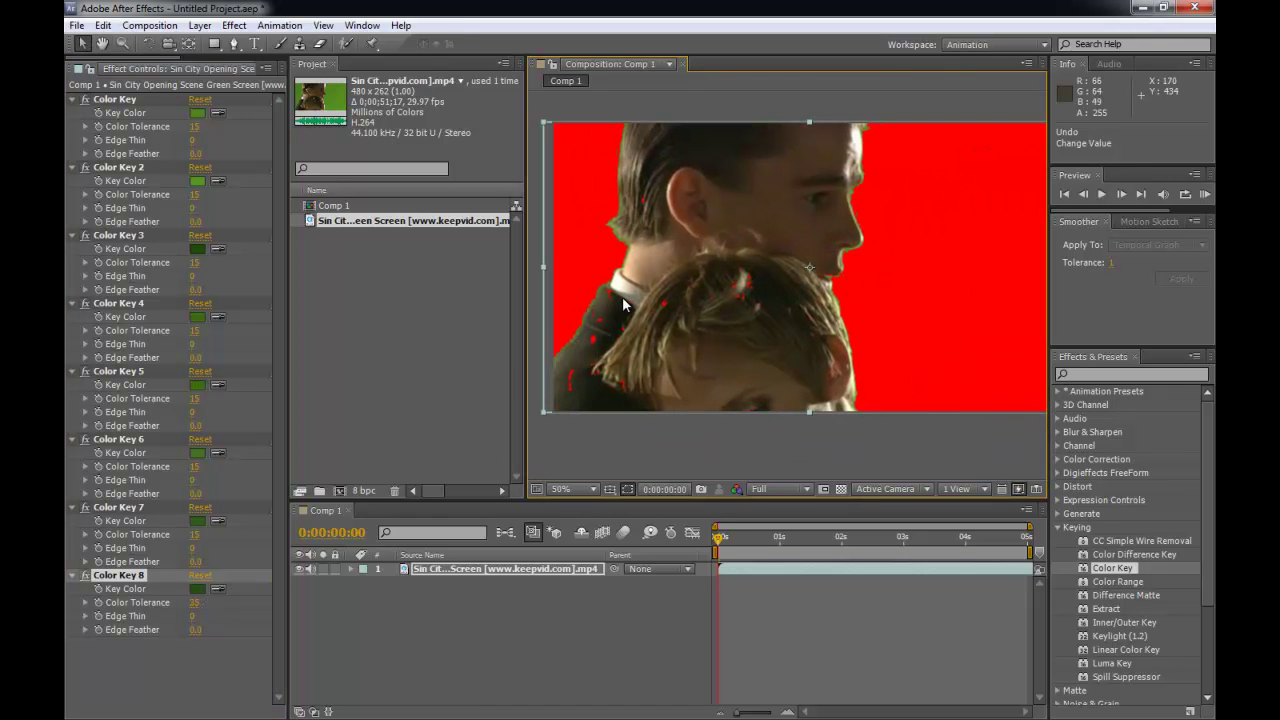
key(h)
mouse_move(676, 305)
mouse_down()
mouse_move(794, 305)
mouse_move(657, 316)
mouse_up()
drag(788, 273, 748, 291)
scroll(748, 291, up, 3)
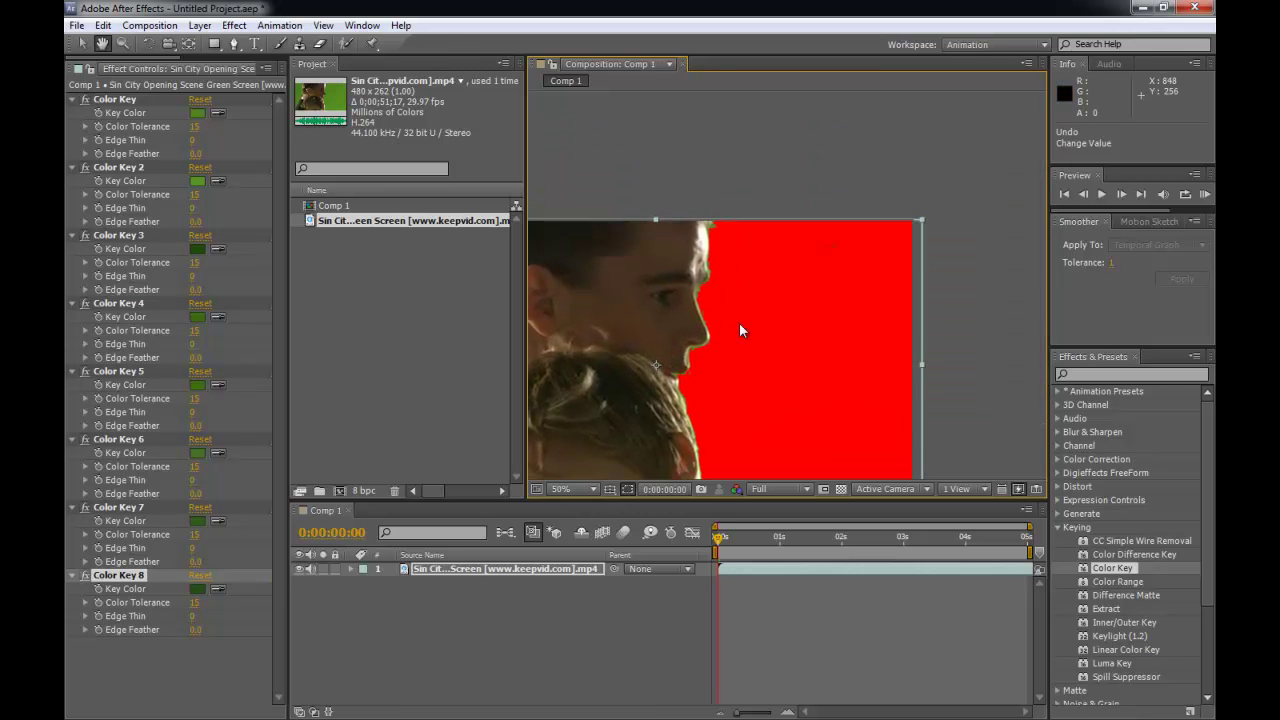
Duplicate Color Key 8 and sample the green fringe beside the man's white collar as the copy's key color
drag(835, 256, 926, 225)
drag(720, 366, 950, 201)
scroll(679, 278, down, 2)
key(space)
scroll(712, 265, up, 3)
key(space)
drag(742, 225, 885, 372)
drag(610, 180, 921, 405)
scroll(840, 309, up, 1)
key(space)
drag(837, 277, 835, 307)
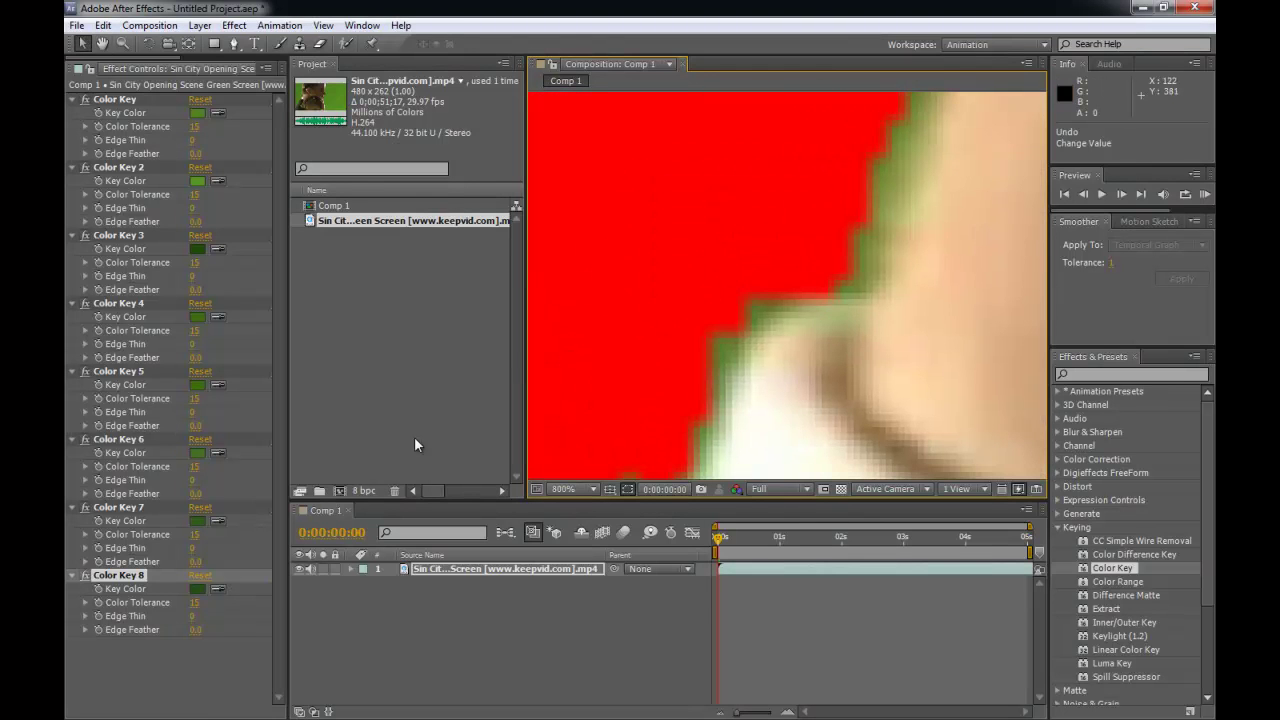
click(148, 575)
key(ctrl+d)
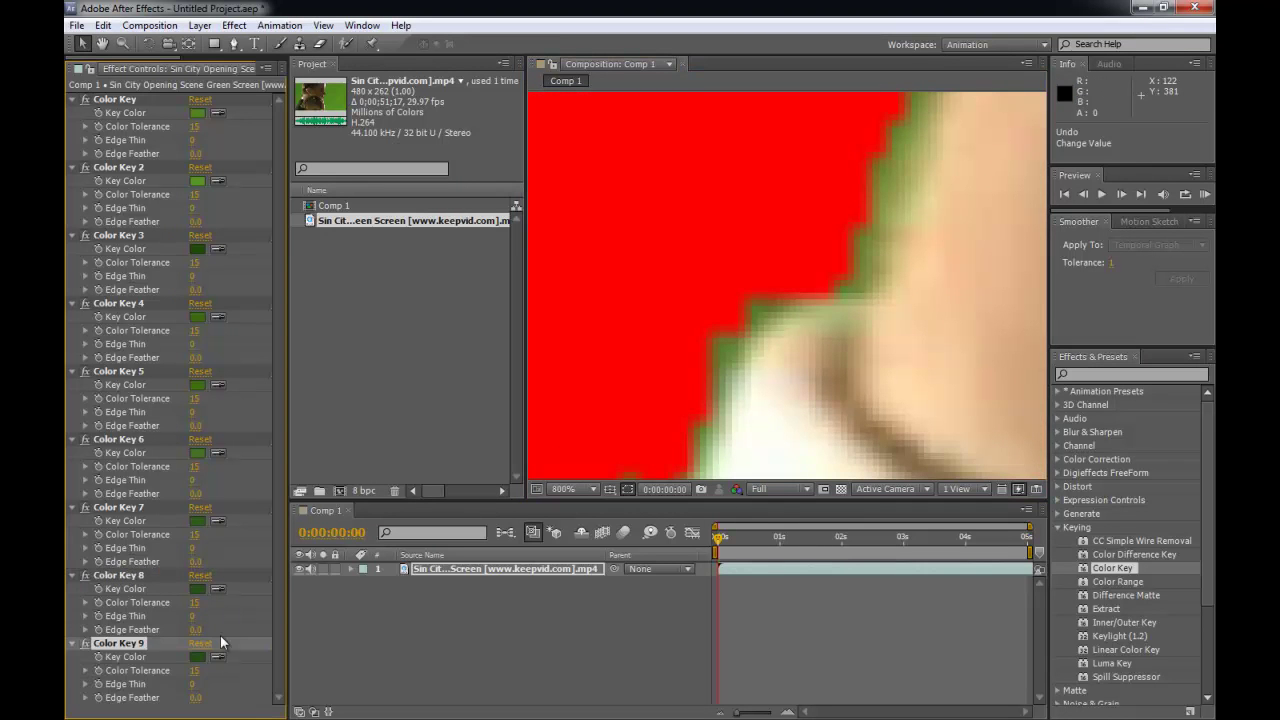
click(727, 344)
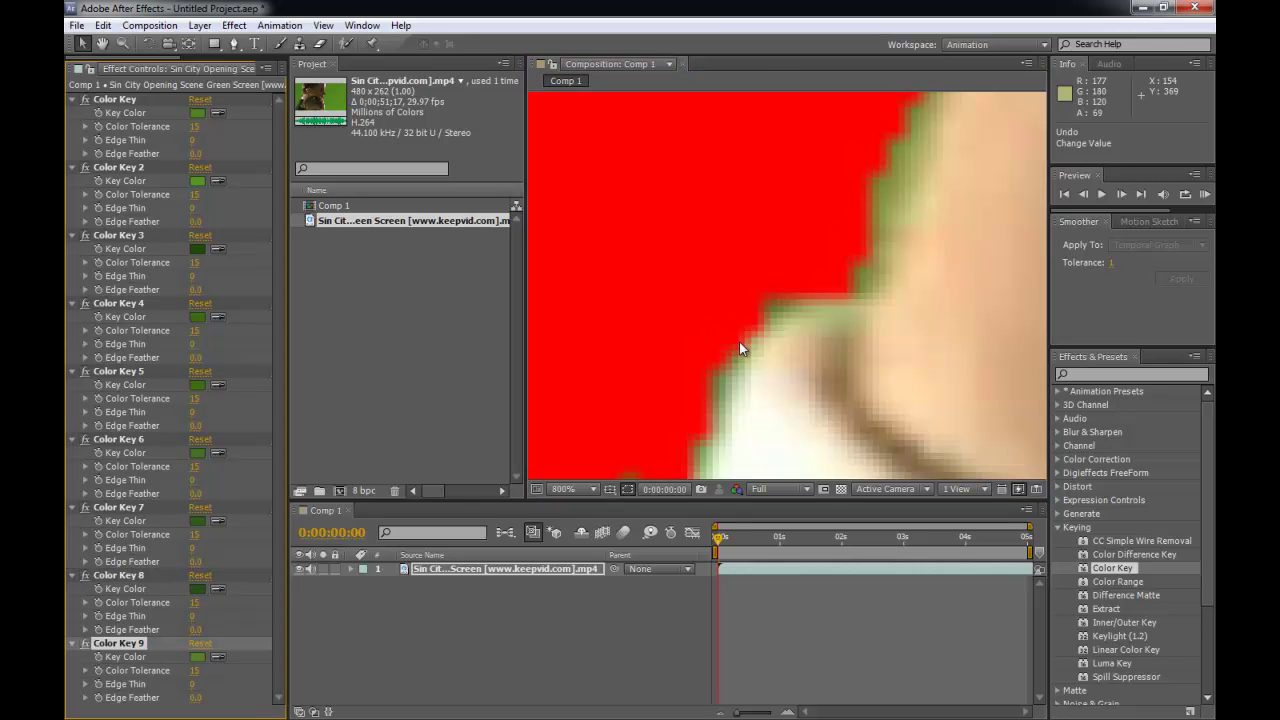
Duplicate Color Key 9 and sample the green fringe along the back of the man's neck as the copy's key color
key(space)
drag(822, 282, 739, 327)
key(ctrl+d)
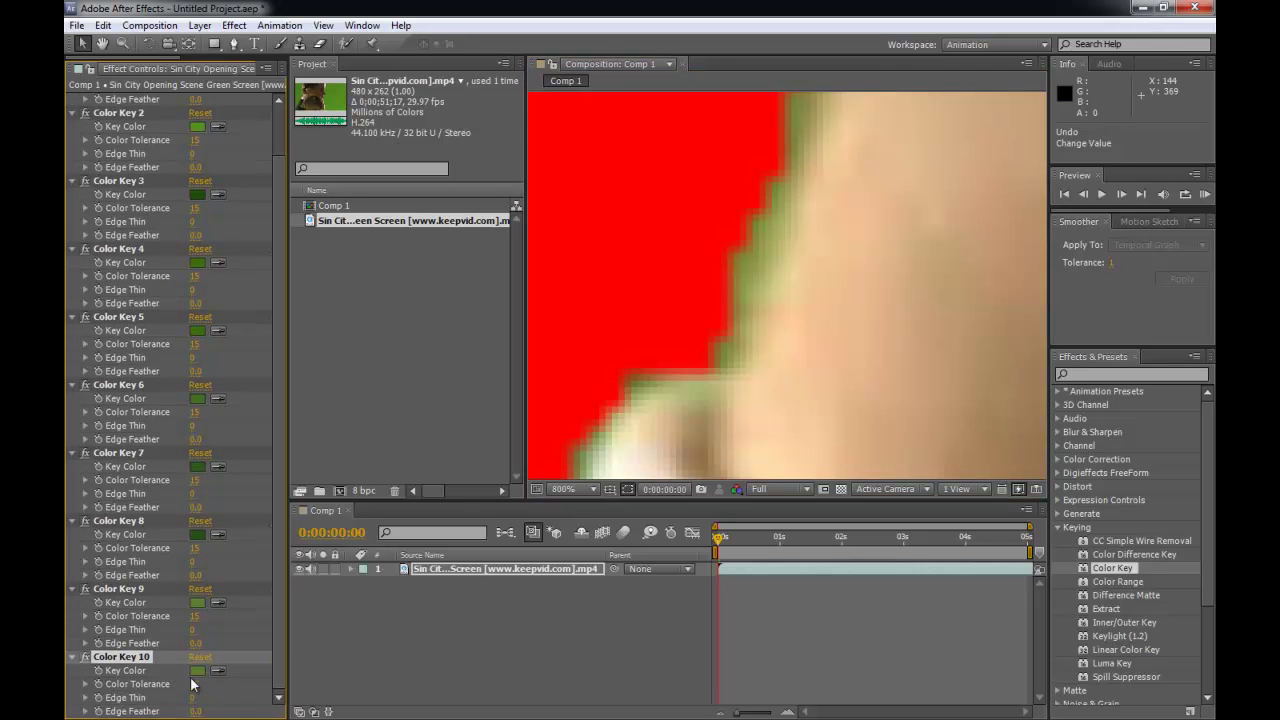
click(218, 671)
click(738, 258)
Duplicate Color Key 10 and sample the green fringe where the man's neck meets his hair as the copy's key color
key(space)
drag(786, 243, 709, 417)
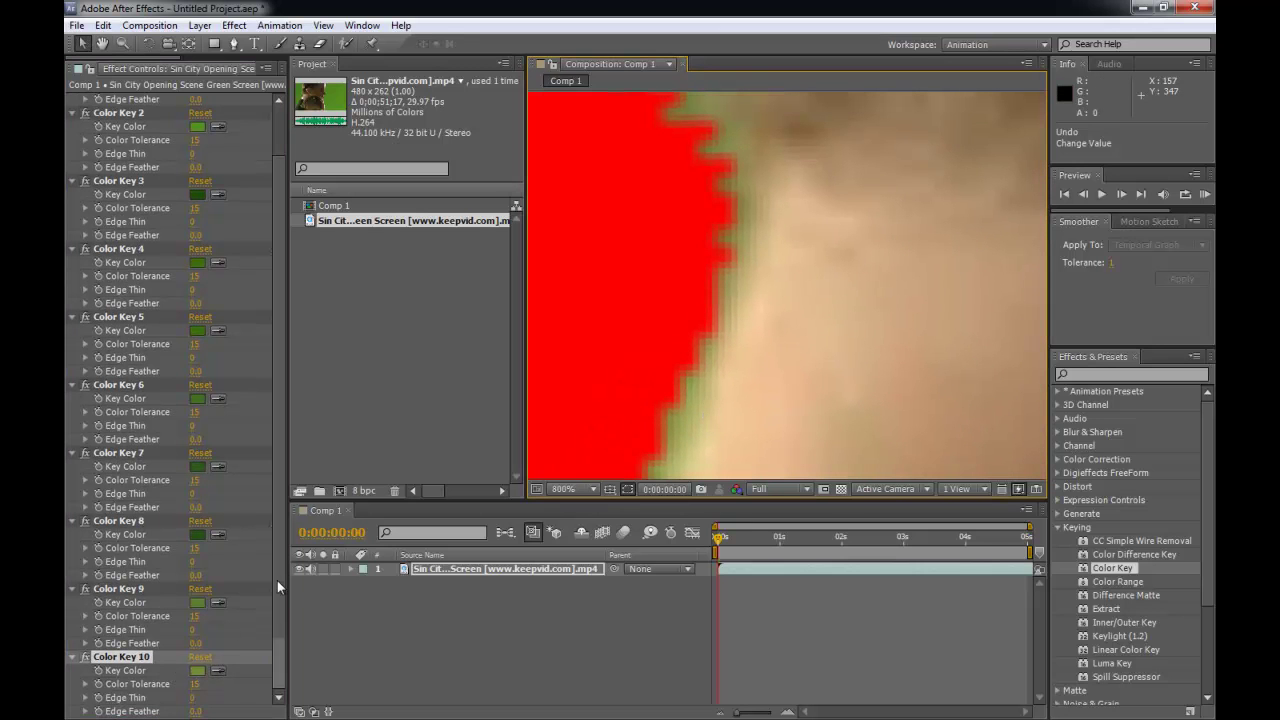
key(ctrl+d)
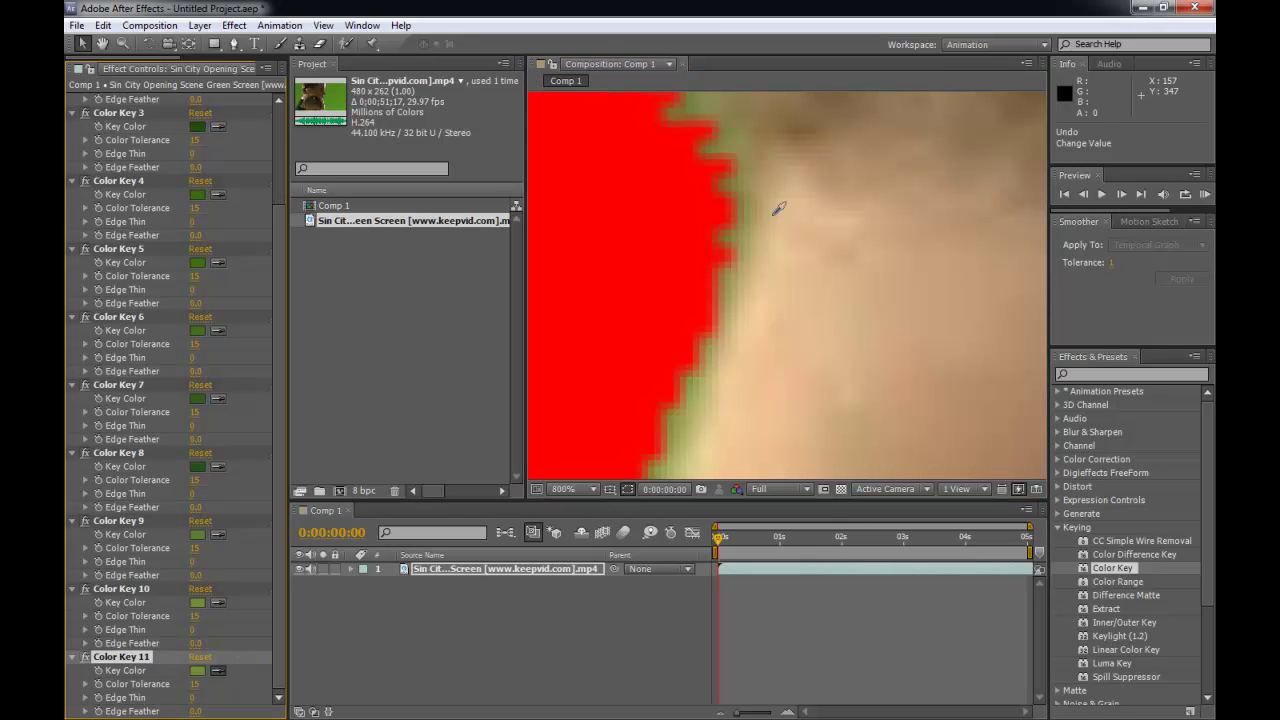
click(677, 111)
Duplicate Color Key 11 and sample the pale green fringe along the back of the man's hair as the copy's key color
scroll(718, 200, down, 2)
key(space)
drag(728, 220, 729, 483)
scroll(735, 281, up, 2)
key(space)
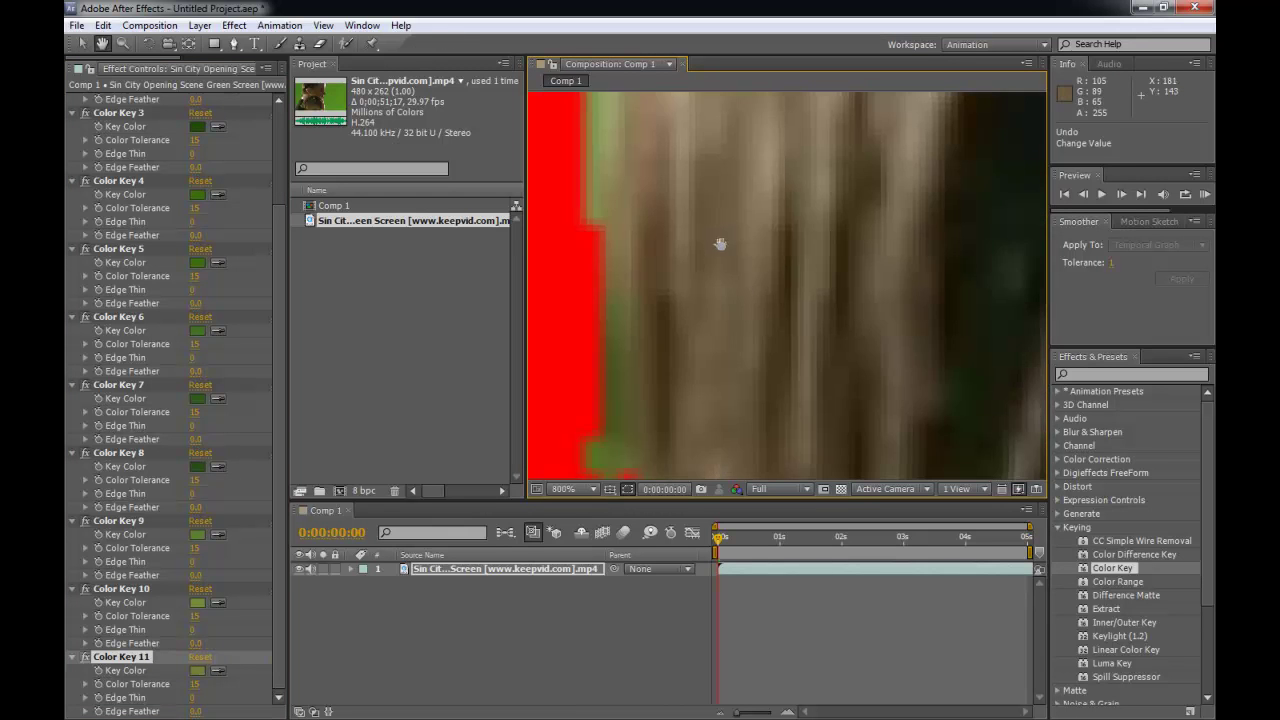
drag(714, 240, 935, 355)
key(ctrl+d)
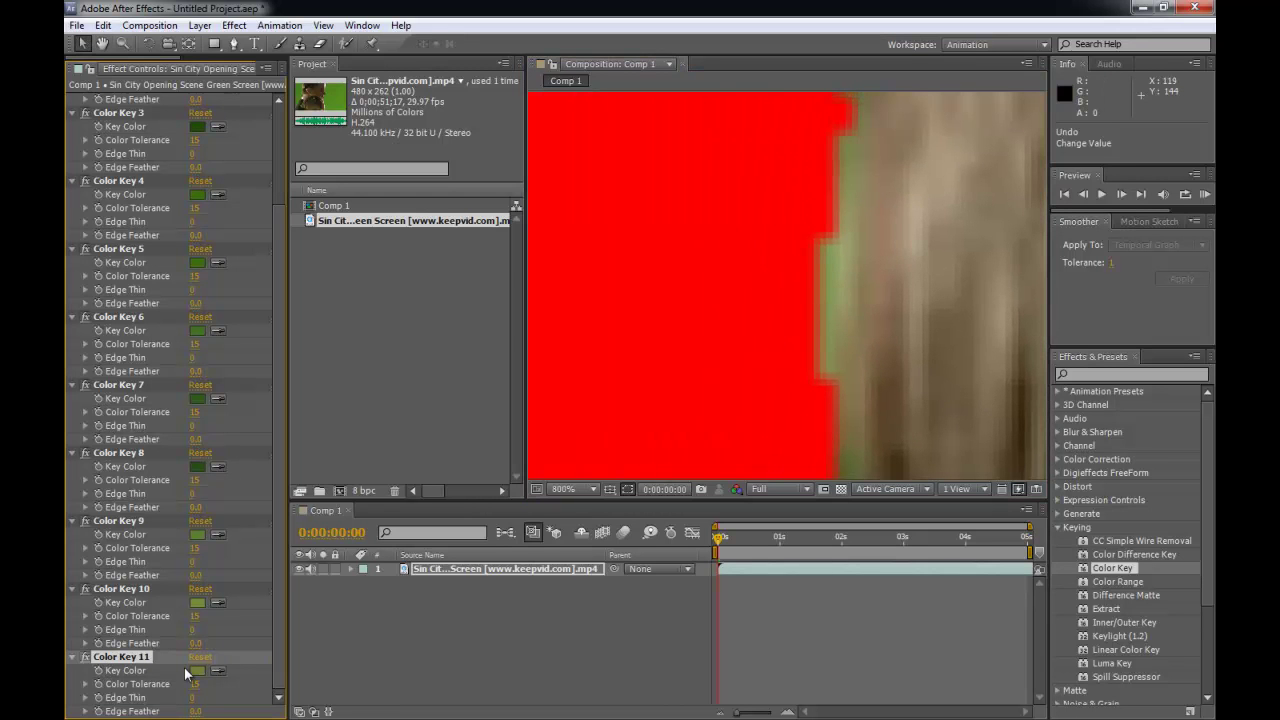
click(218, 670)
click(829, 251)
Duplicate Color Key 12 and sample the isolated green speck behind the man's hair as the copy's key color
scroll(828, 325, down, 3)
key(space)
drag(793, 317, 798, 418)
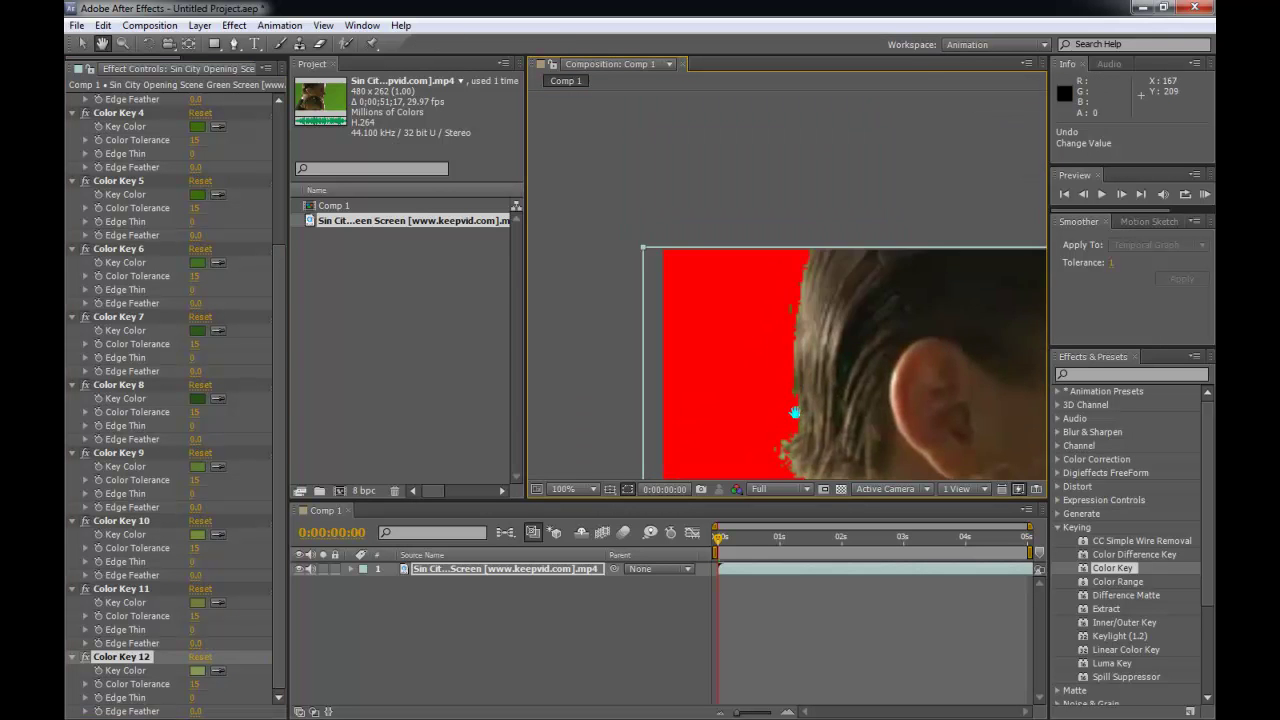
scroll(781, 318, up, 4)
key(v)
drag(792, 345, 774, 265)
key(v)
key(ctrl+d)
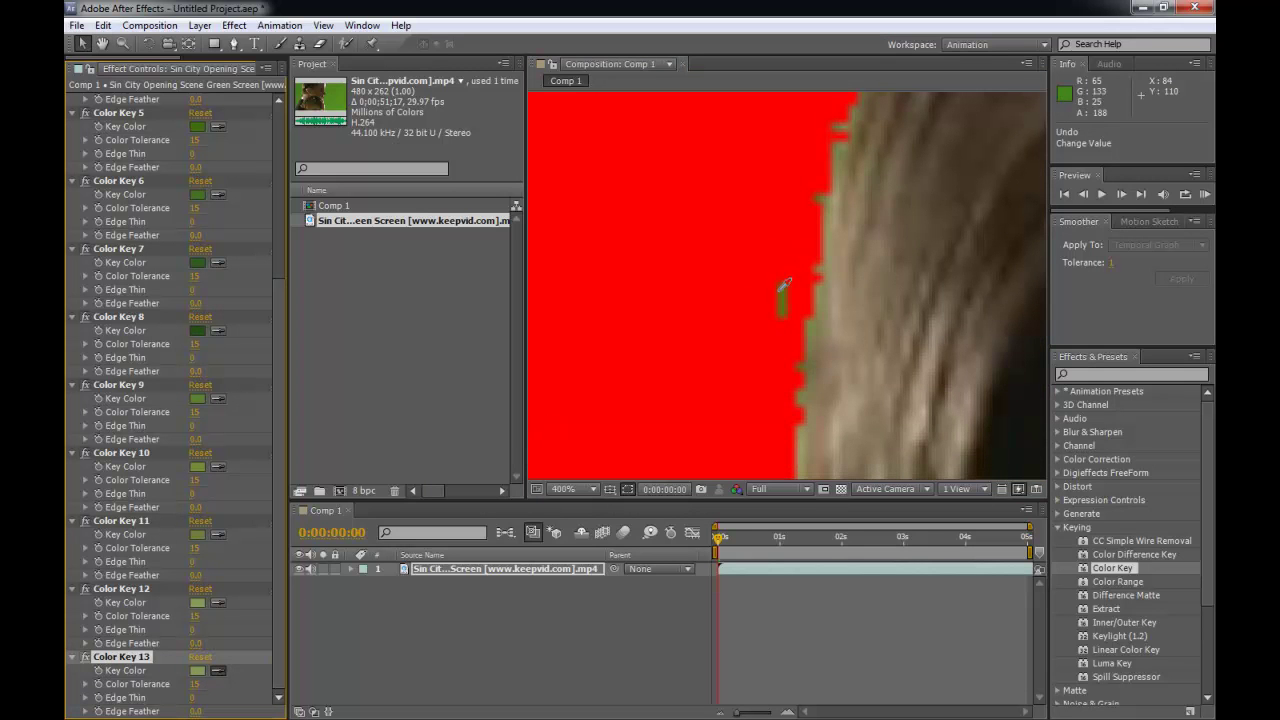
click(783, 292)
Examine the keyed edges around both figures at the start of the clip for remaining green
drag(782, 292, 726, 183)
scroll(749, 350, down, 3)
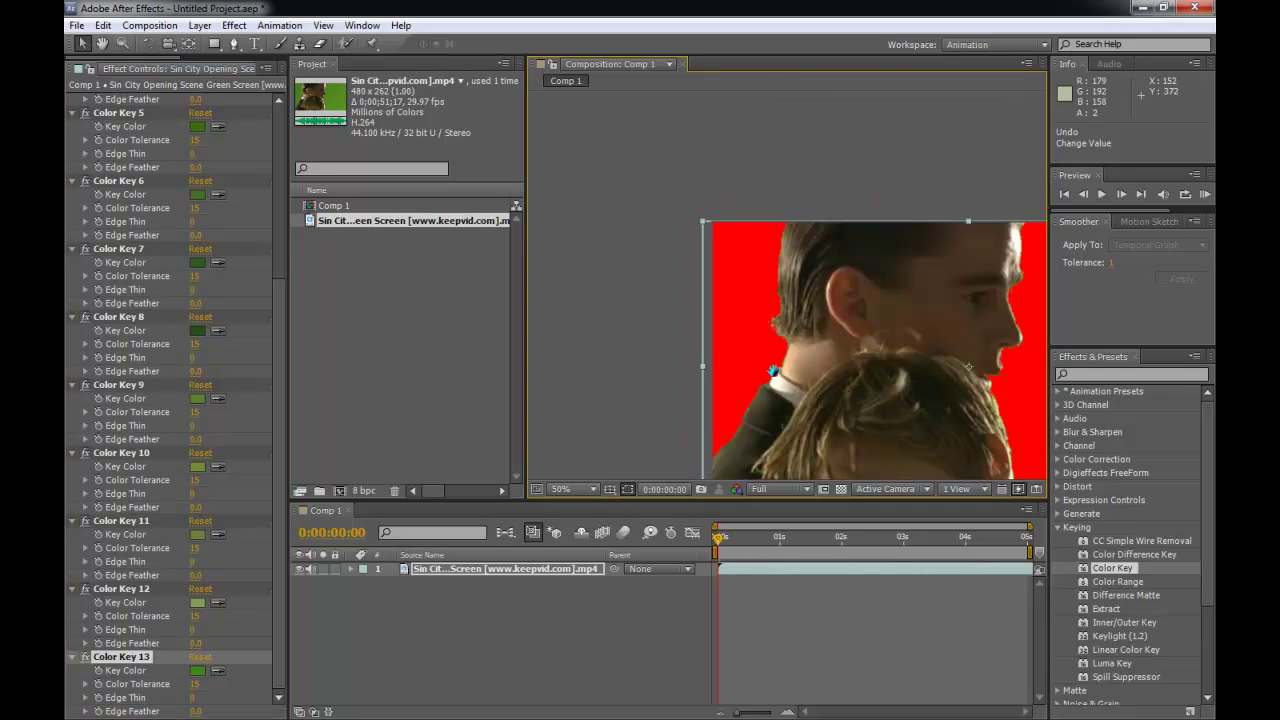
drag(809, 412, 704, 173)
drag(845, 230, 754, 308)
scroll(754, 308, up, 2)
drag(869, 263, 814, 341)
scroll(797, 294, down, 6)
key(h)
scroll(814, 341, up, 2)
key(v)
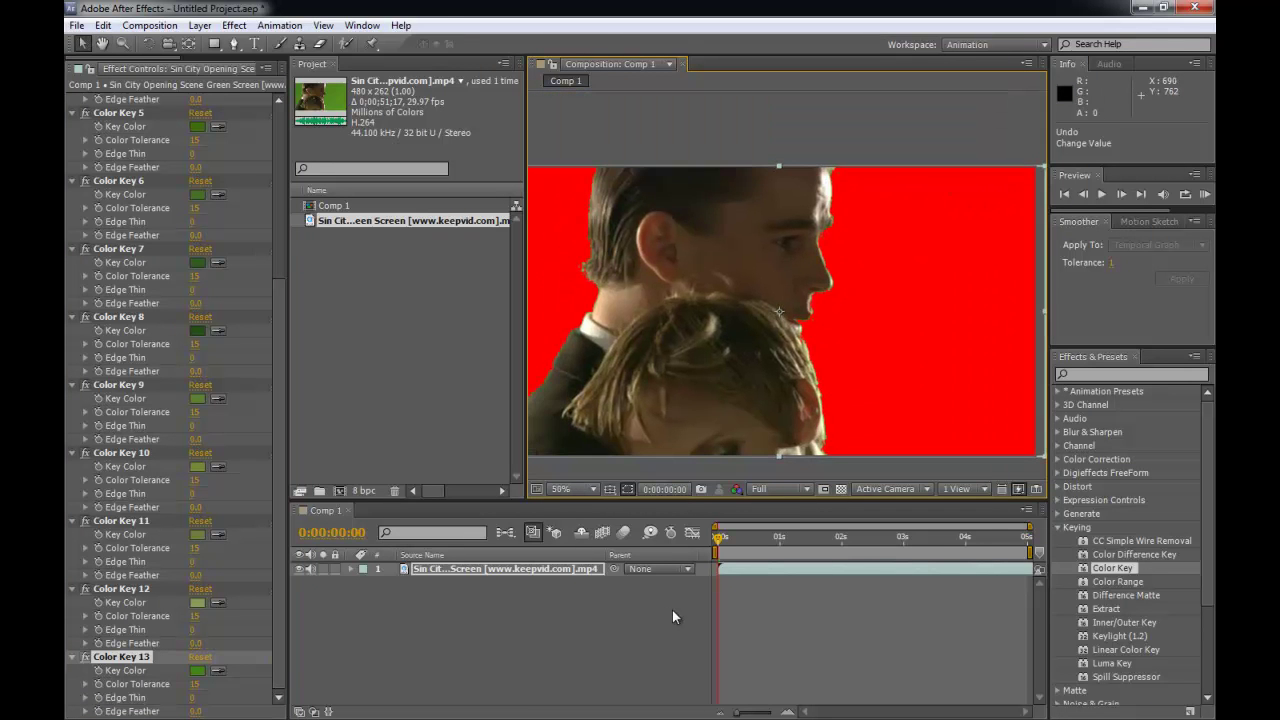
At 0:00:03:21, duplicate Color Key 13 and sample the green strands beside the woman's hair as the copy's key color
drag(718, 540, 956, 545)
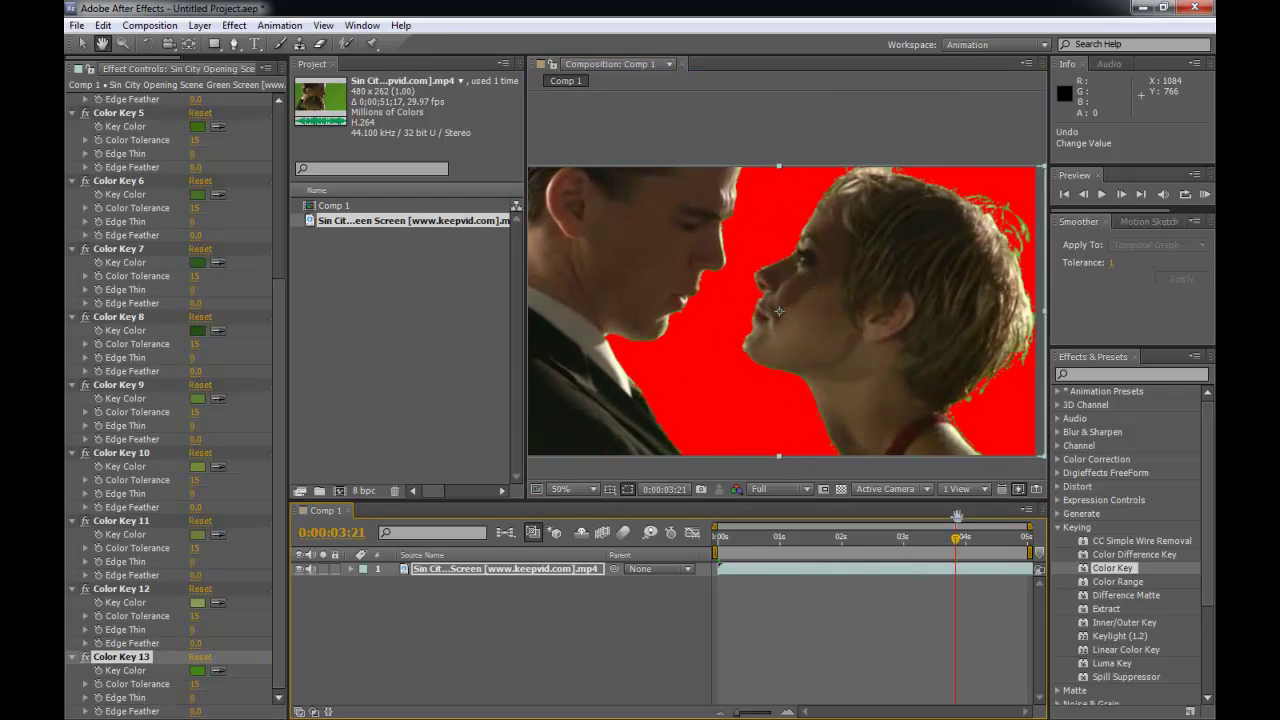
key(h)
drag(953, 326, 847, 348)
scroll(800, 357, up, 6)
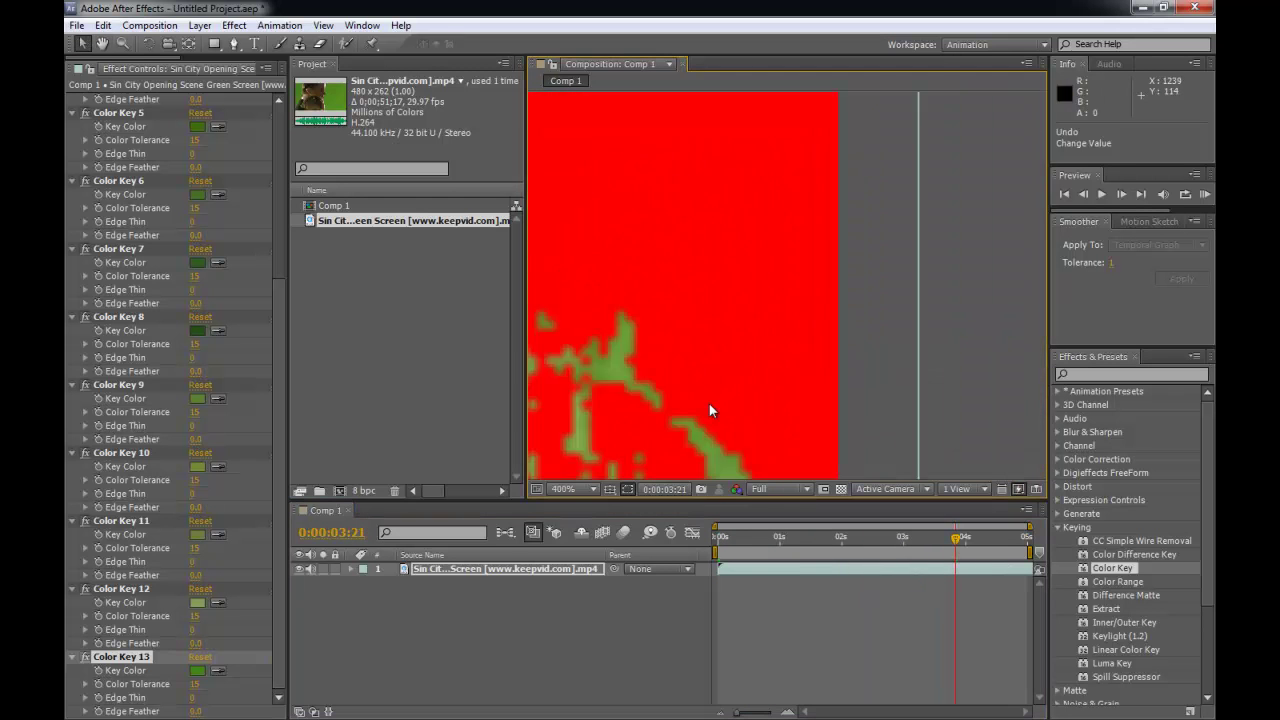
drag(705, 321, 727, 260)
key(v)
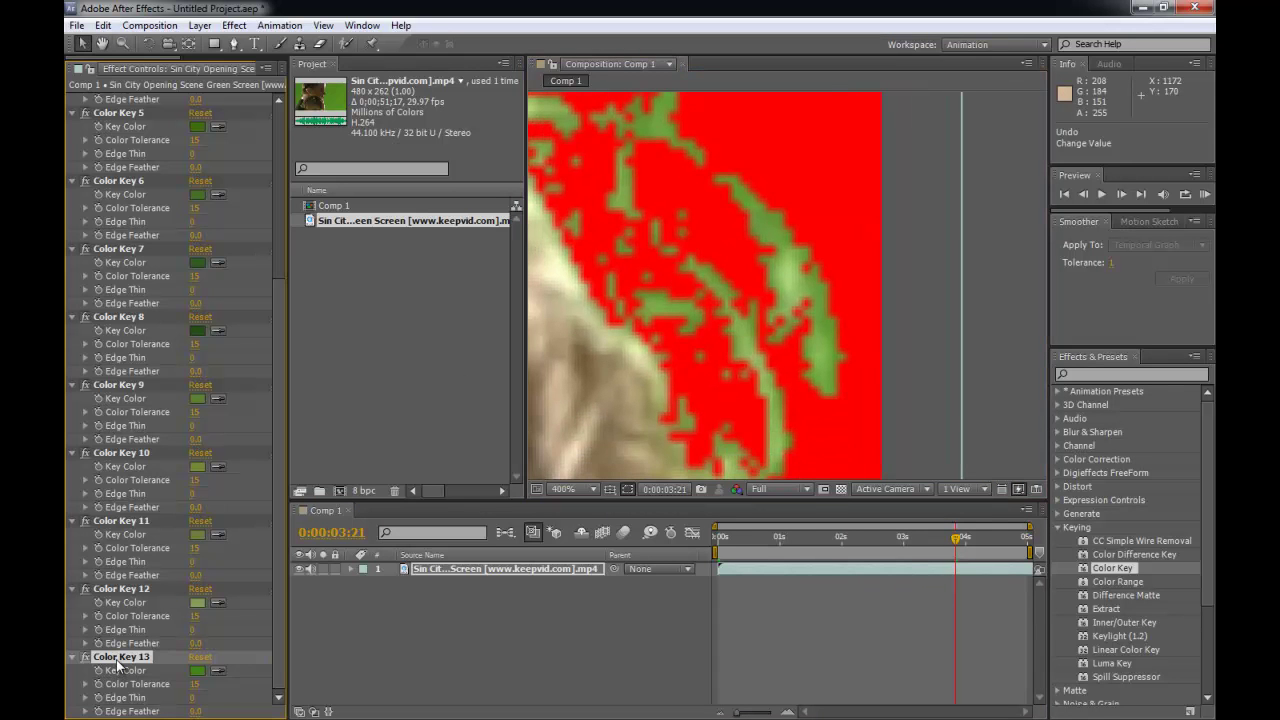
key(ctrl+d)
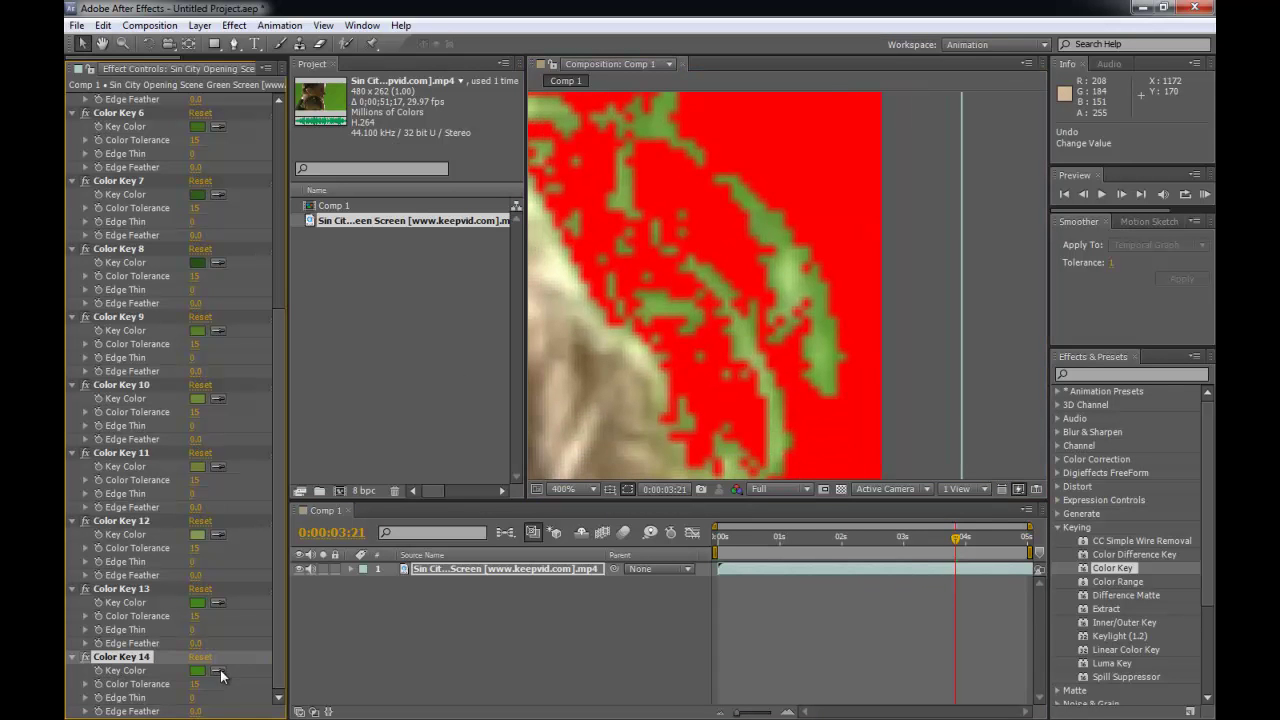
click(775, 222)
Duplicate Color Key 14 and Color Key 15, sampling a remaining light green patch beside the woman's hair for each copy
key(ctrl+d)
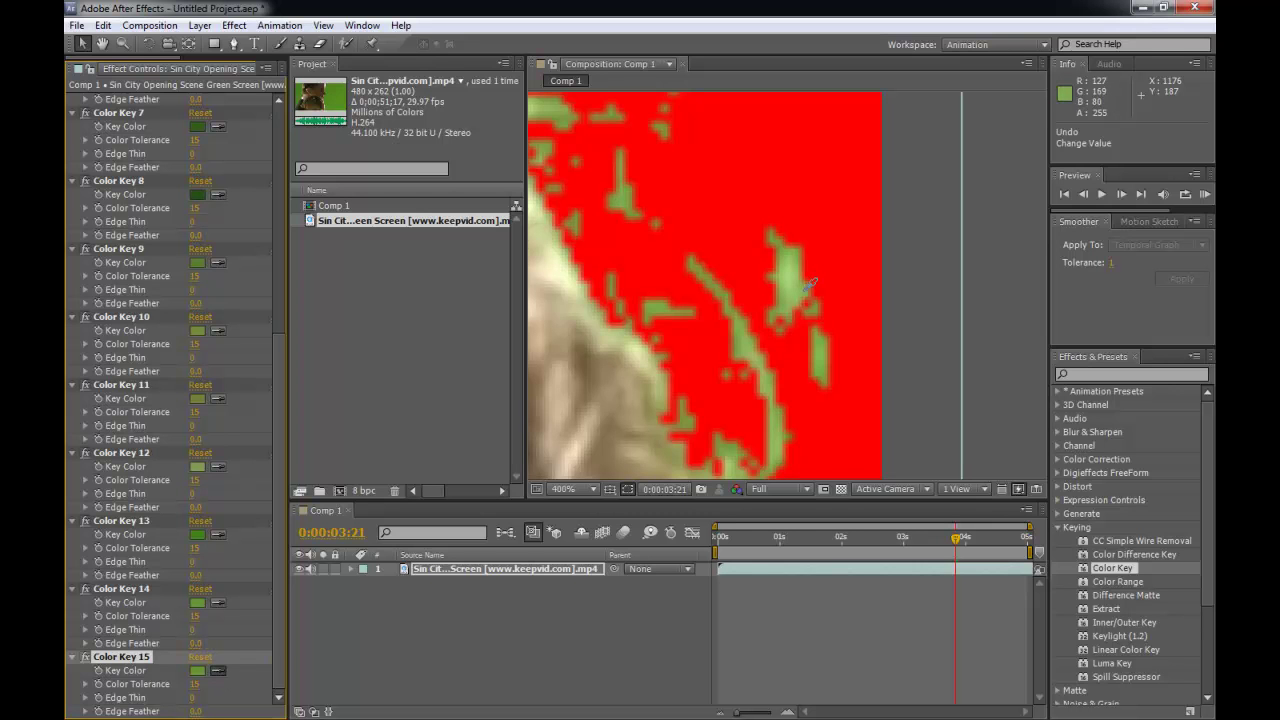
click(762, 308)
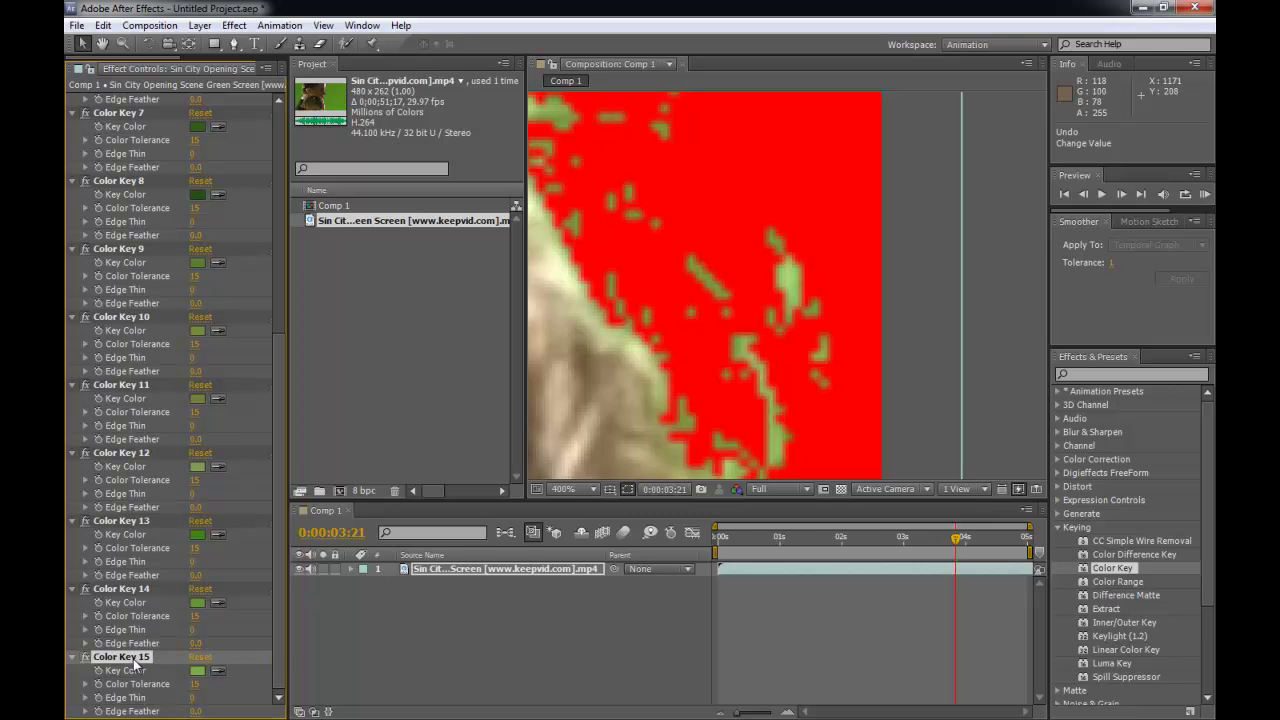
key(ctrl+d)
click(218, 672)
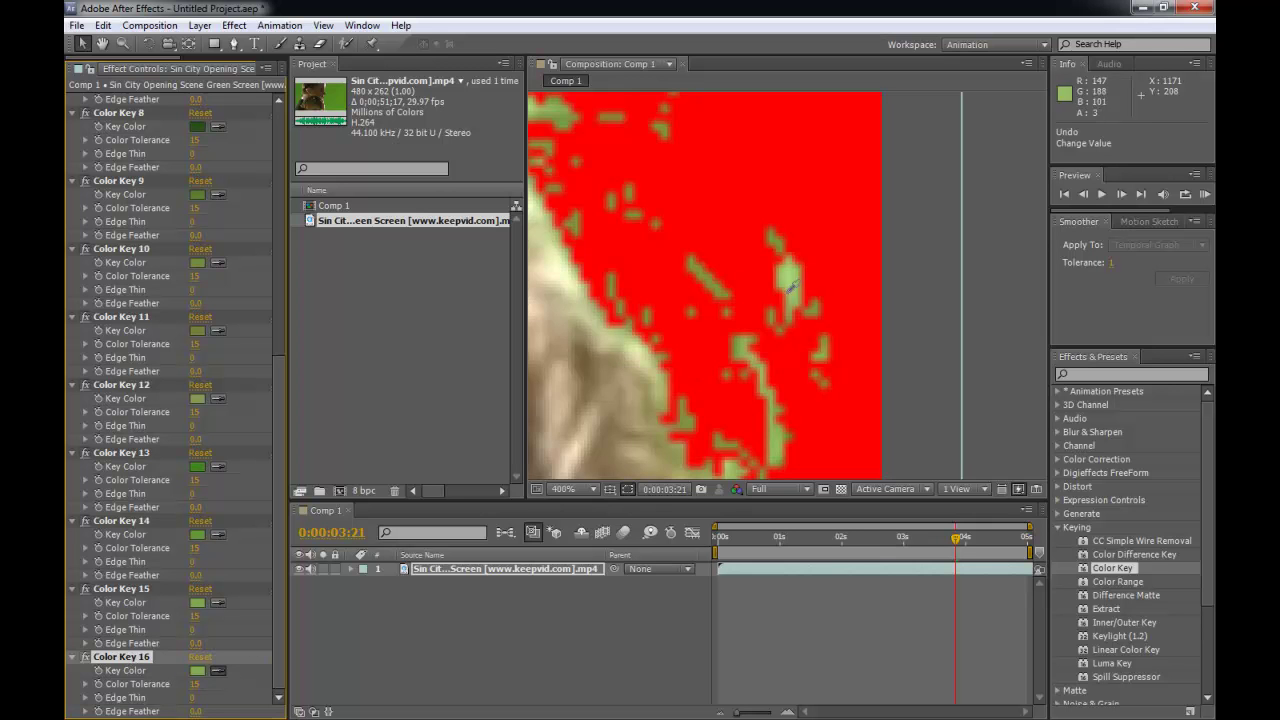
click(717, 283)
Examine the woman's hair and the edge of the man's face at 0:00:03:21 for leftover green fringes
drag(709, 400, 859, 316)
scroll(859, 316, down, 3)
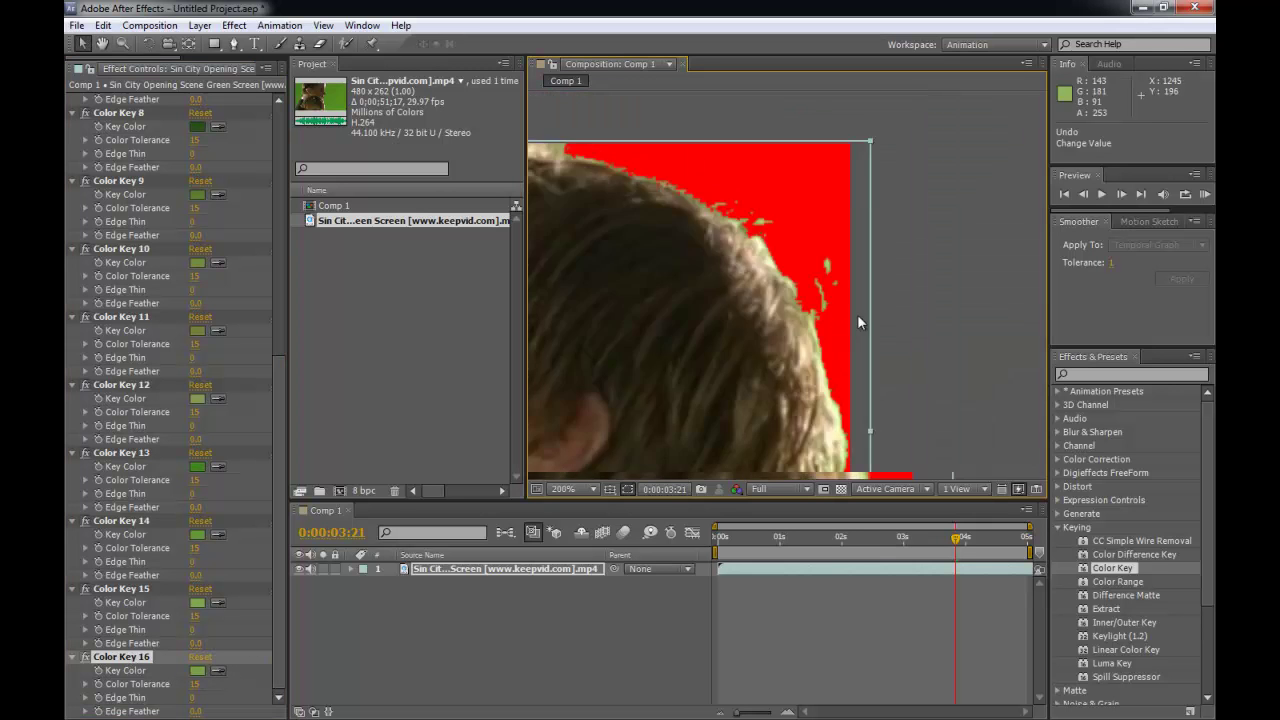
drag(761, 336, 975, 293)
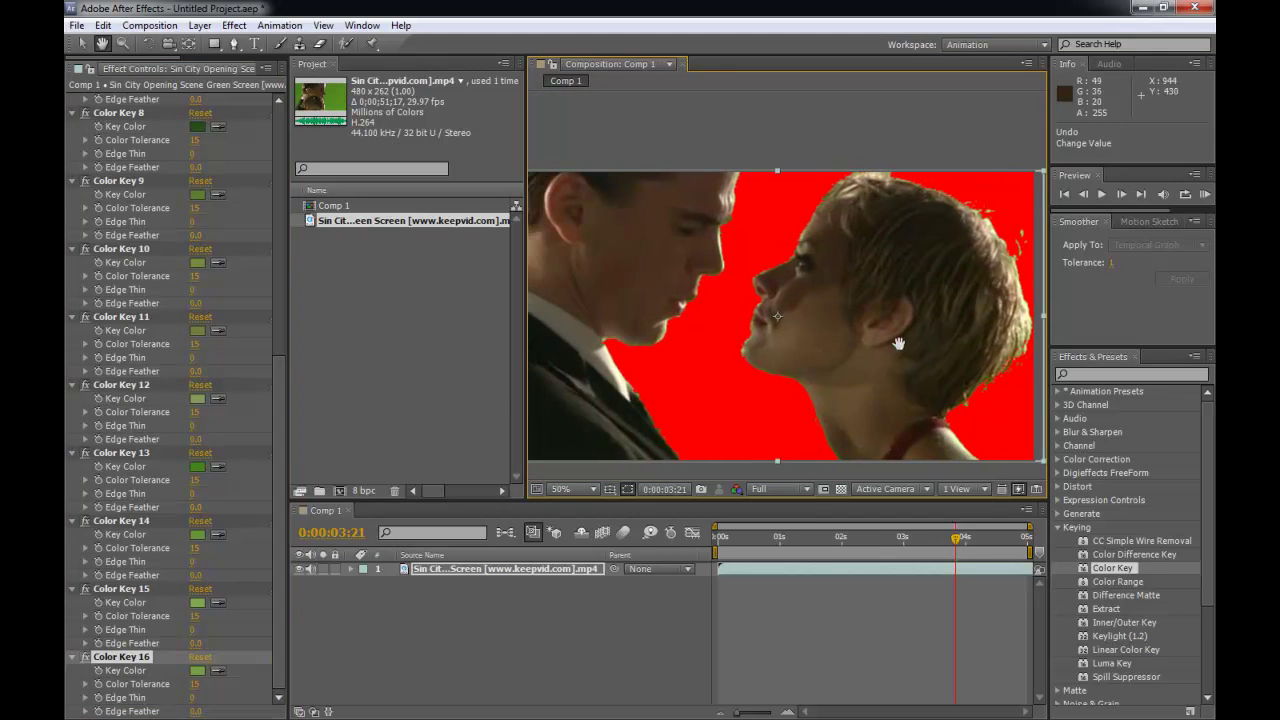
drag(808, 346, 917, 276)
scroll(846, 328, up, 6)
drag(897, 329, 795, 229)
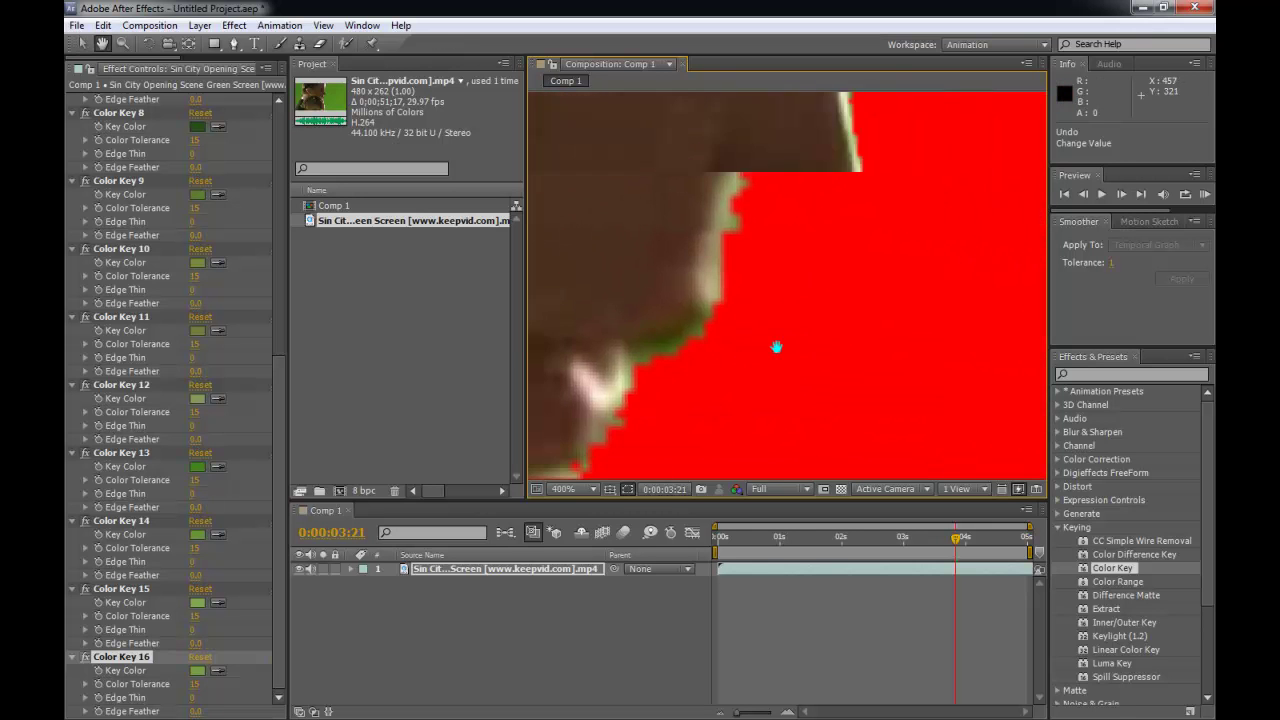
scroll(777, 346, down, 4)
scroll(767, 350, up, 6)
drag(765, 340, 626, 344)
Duplicate Color Key 16 and sample the dark green fringe beneath the man's brow as the copy's key color
key(ctrl+d)
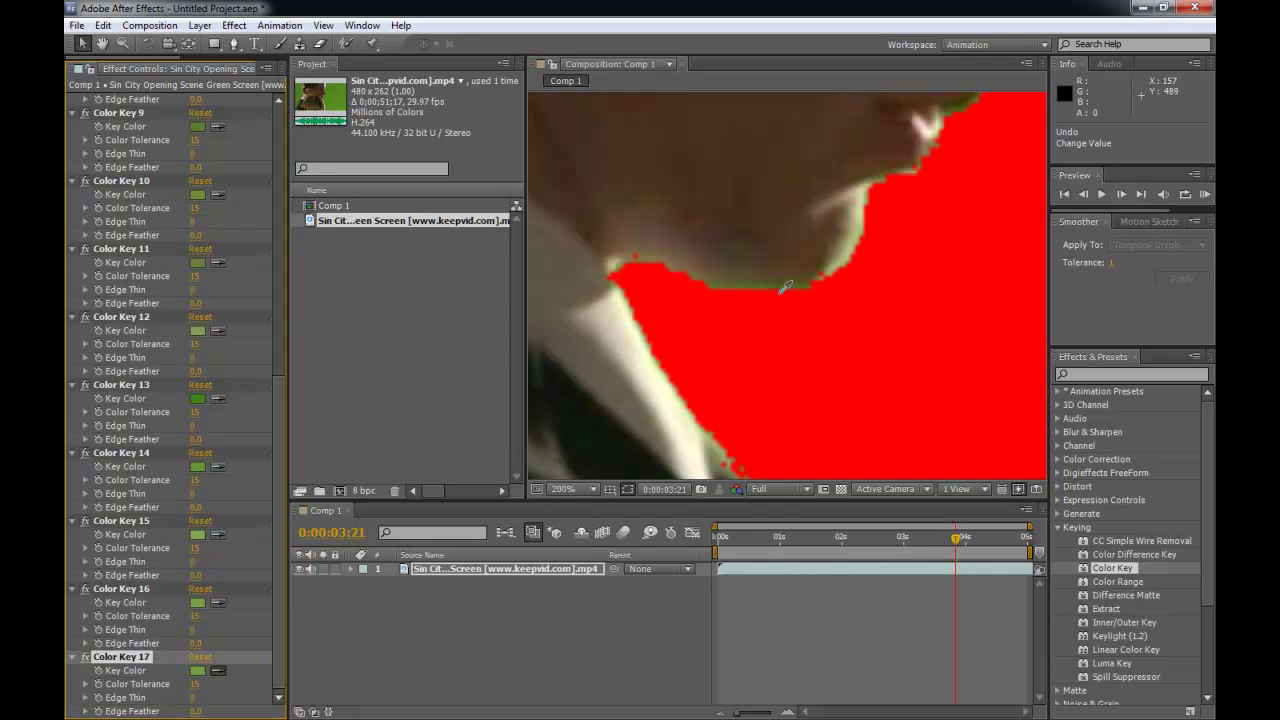
drag(851, 280, 723, 361)
key(h)
drag(765, 225, 712, 371)
scroll(671, 289, up, 1)
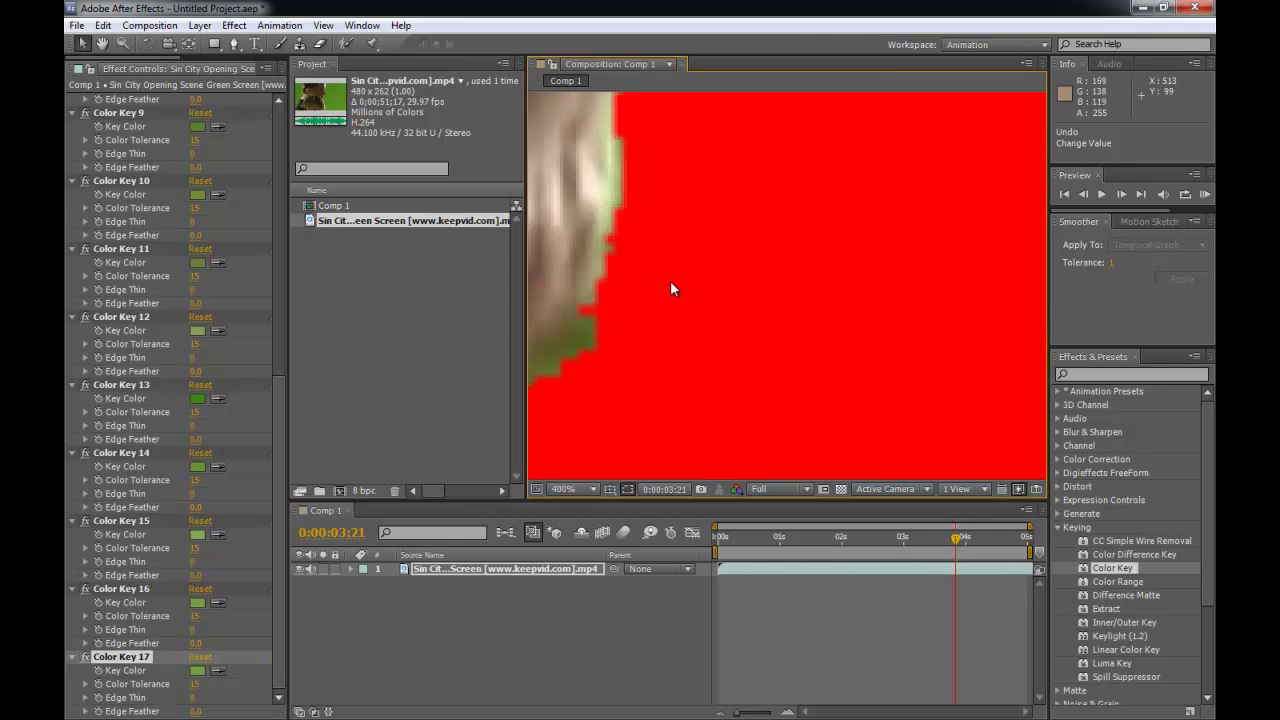
key(space)
drag(671, 289, 806, 271)
click(217, 670)
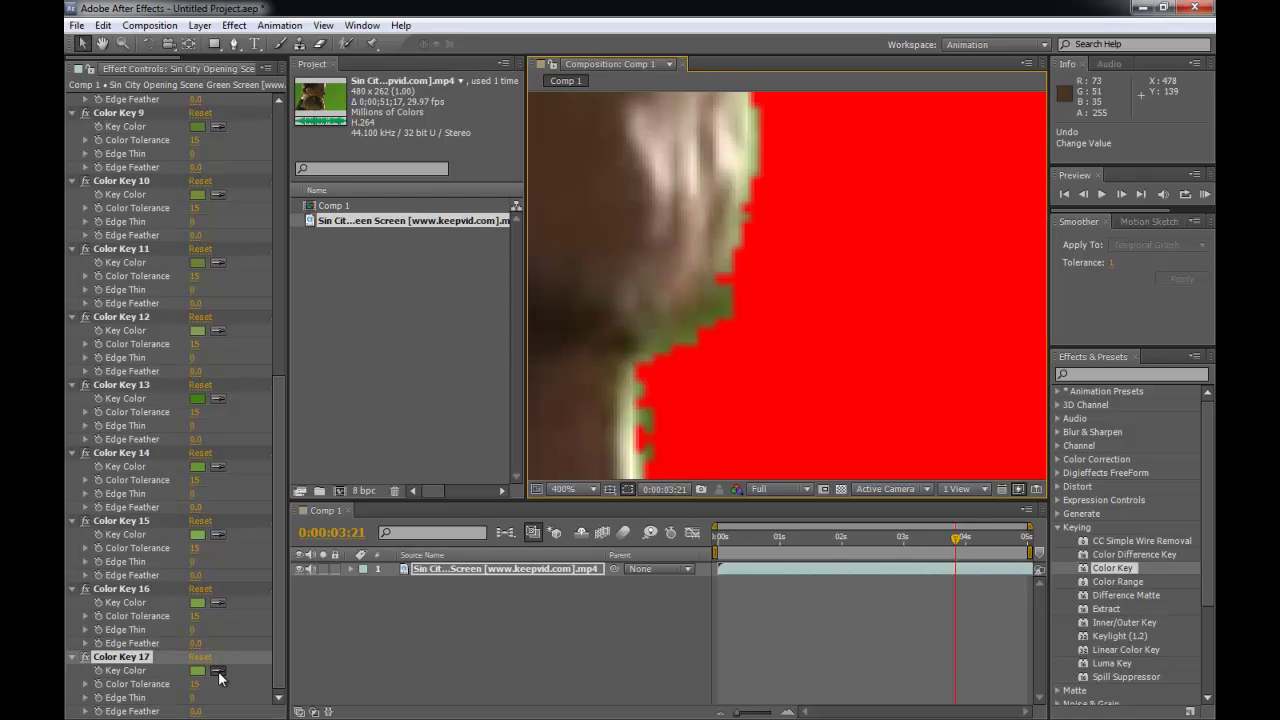
click(735, 309)
Fit the shot in view and play a RAM preview of the keyed clip
scroll(814, 321, down, 3)
key(space)
drag(828, 308, 795, 214)
click(1205, 194)
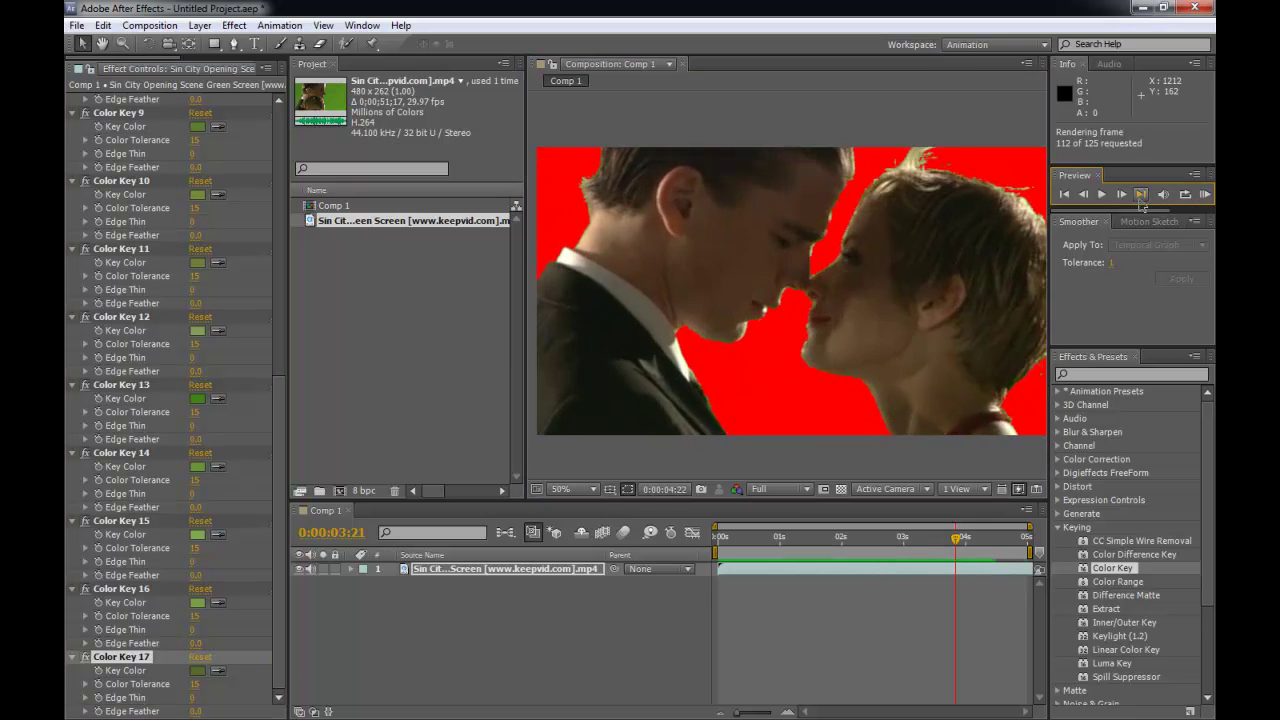
click(1205, 196)
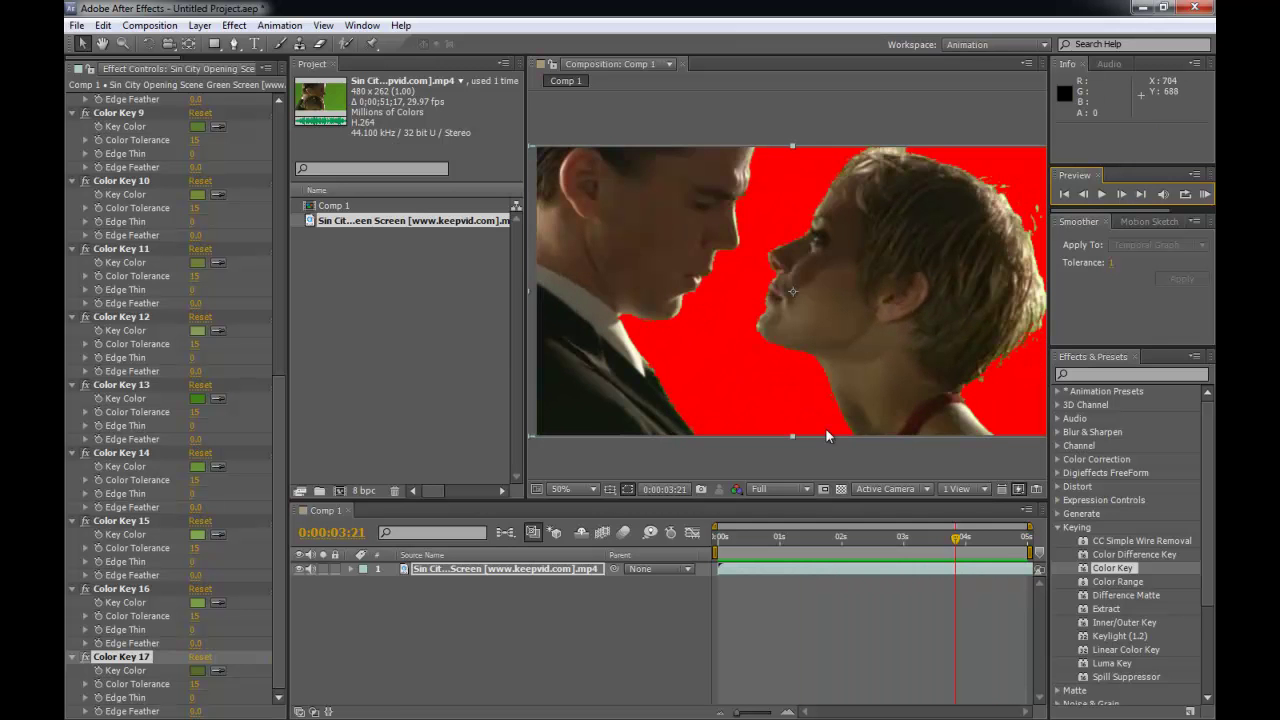
Apply the Matte Choker effect from the Matte category to the Sin City clip layer
click(1057, 528)
click(1057, 541)
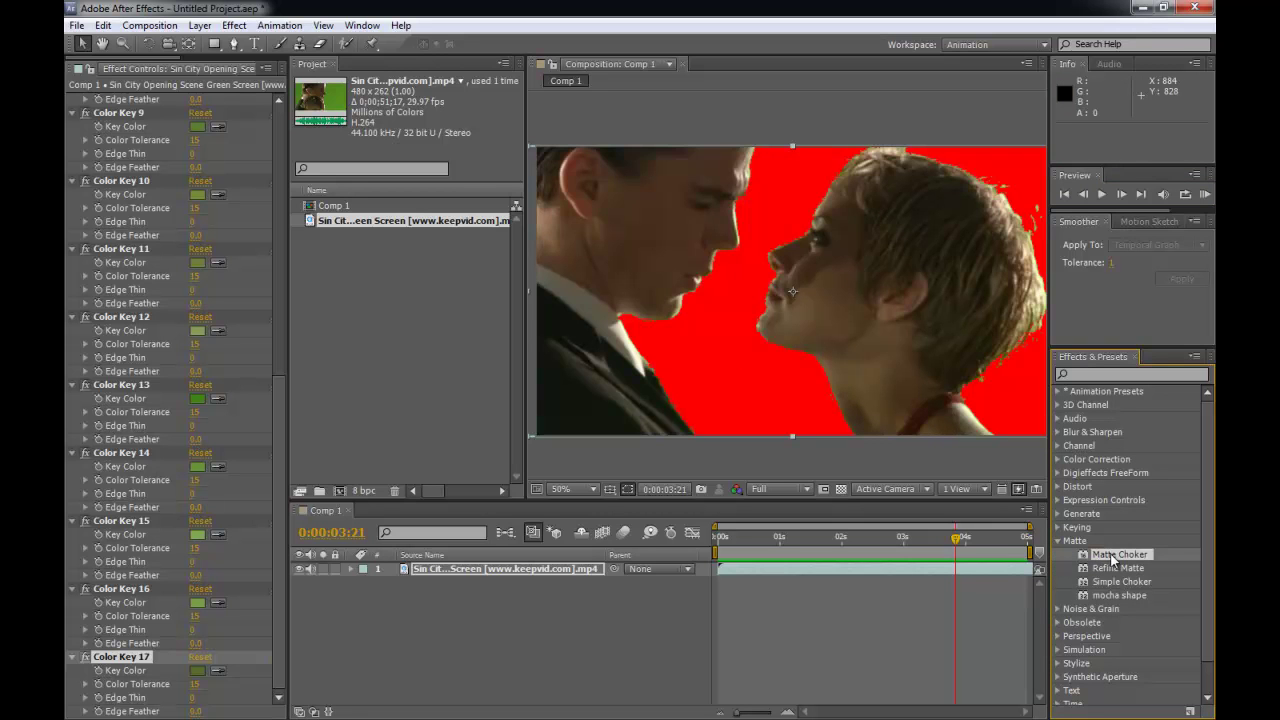
drag(1110, 560, 757, 571)
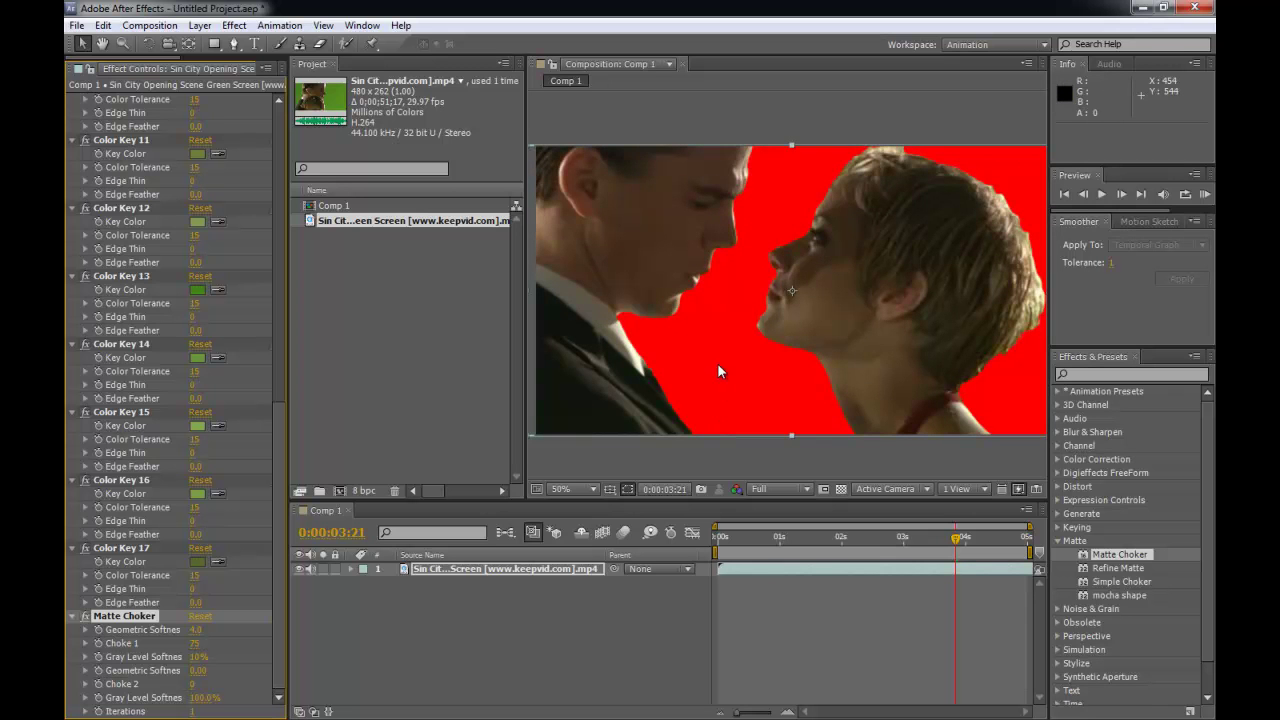
Move the playhead to 0:00:00:10 and play a RAM preview of the clip with the choked matte
key(h)
mouse_move(705, 335)
mouse_down()
mouse_move(783, 322)
mouse_move(677, 323)
mouse_move(699, 323)
mouse_up()
key(v)
drag(775, 540, 743, 560)
click(1202, 195)
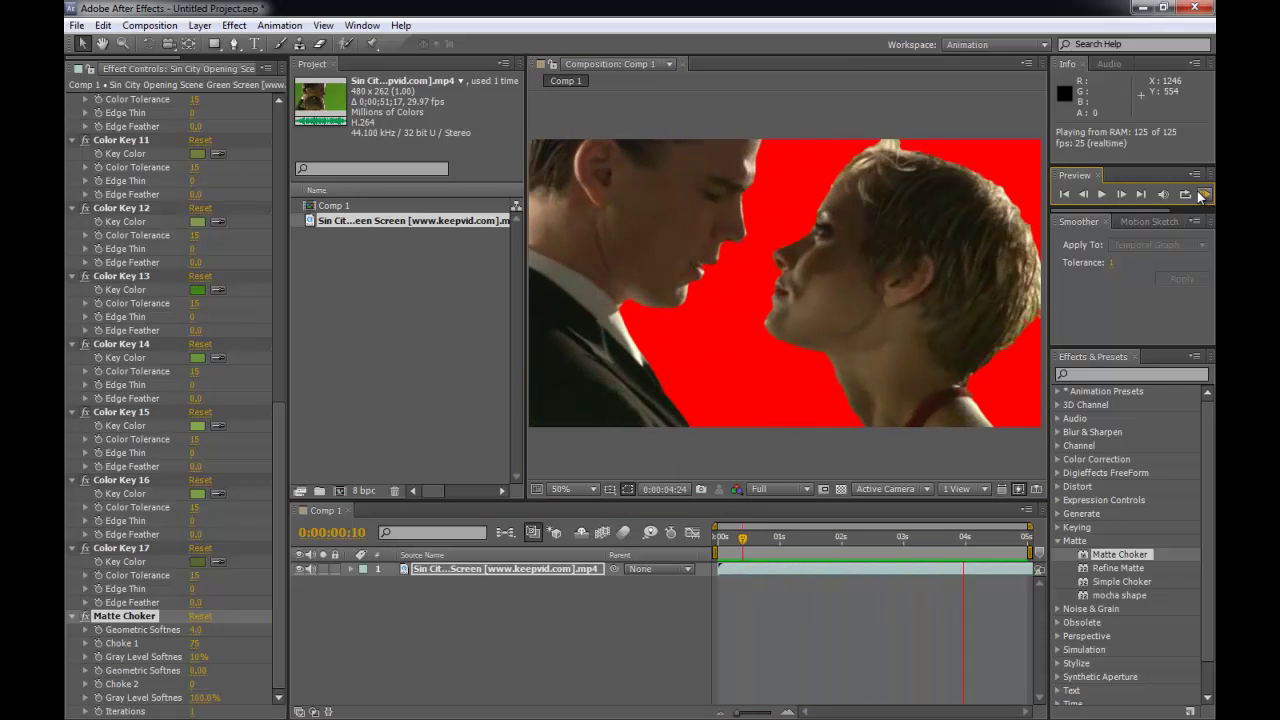
click(905, 283)
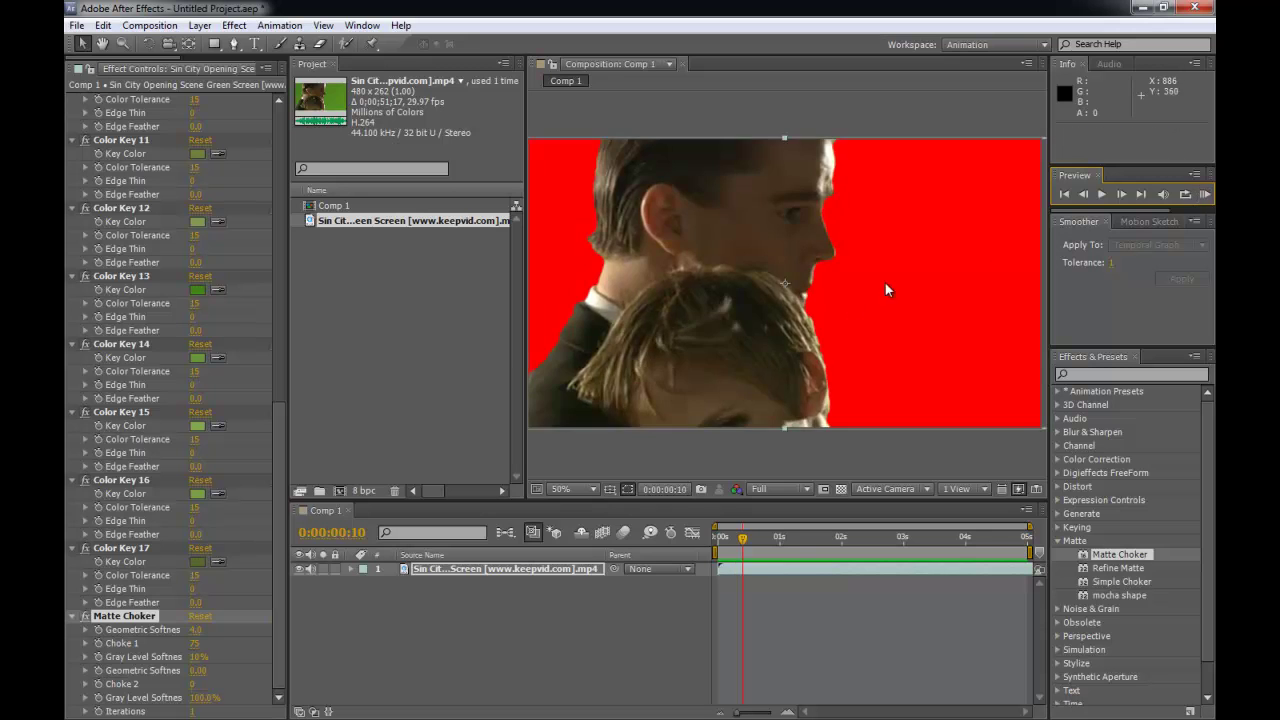
Deselect the clip layer and inspect the keyed edges at 0:00:01:18
scroll(845, 303, down, 2)
click(813, 599)
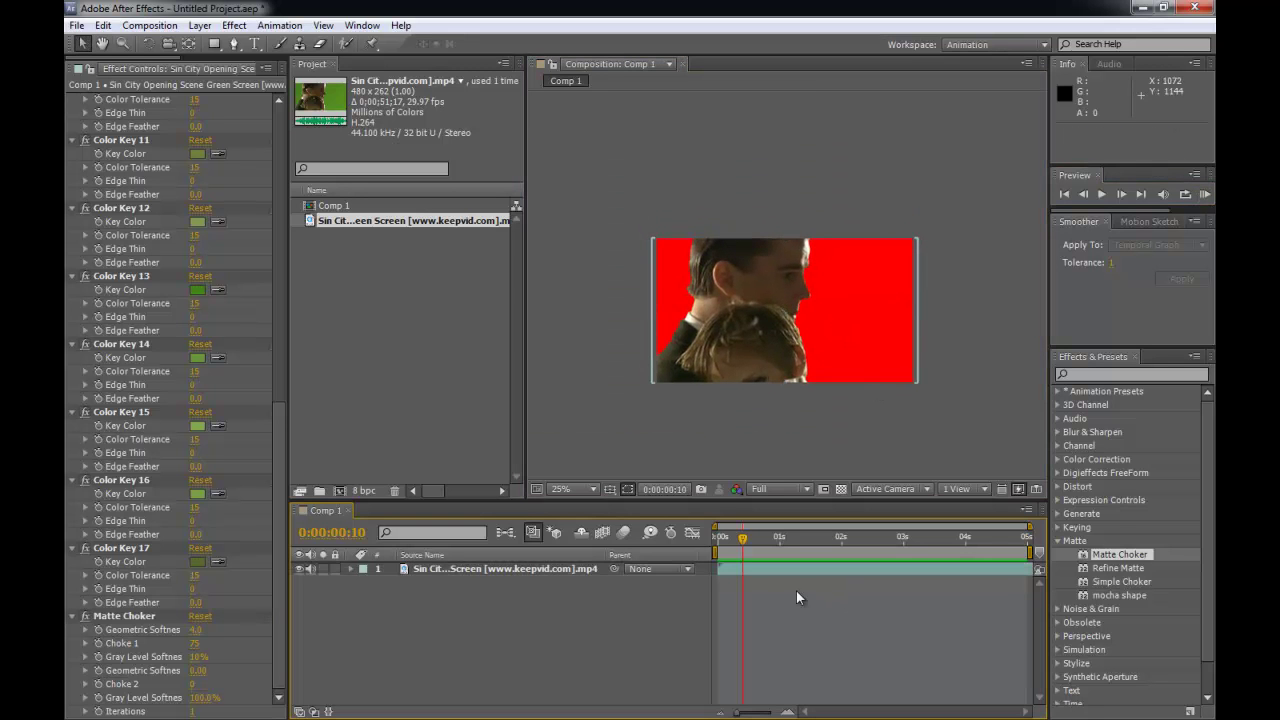
drag(781, 544, 825, 548)
click(848, 442)
scroll(848, 442, up, 2)
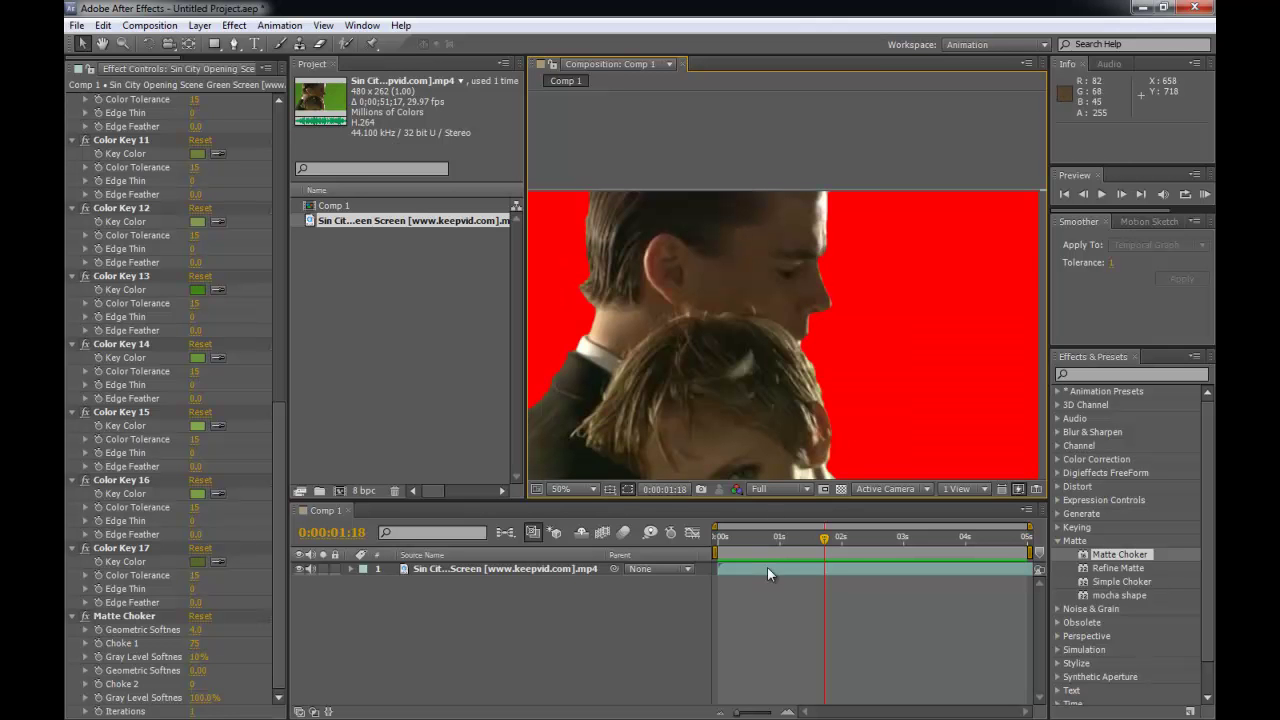
click(771, 594)
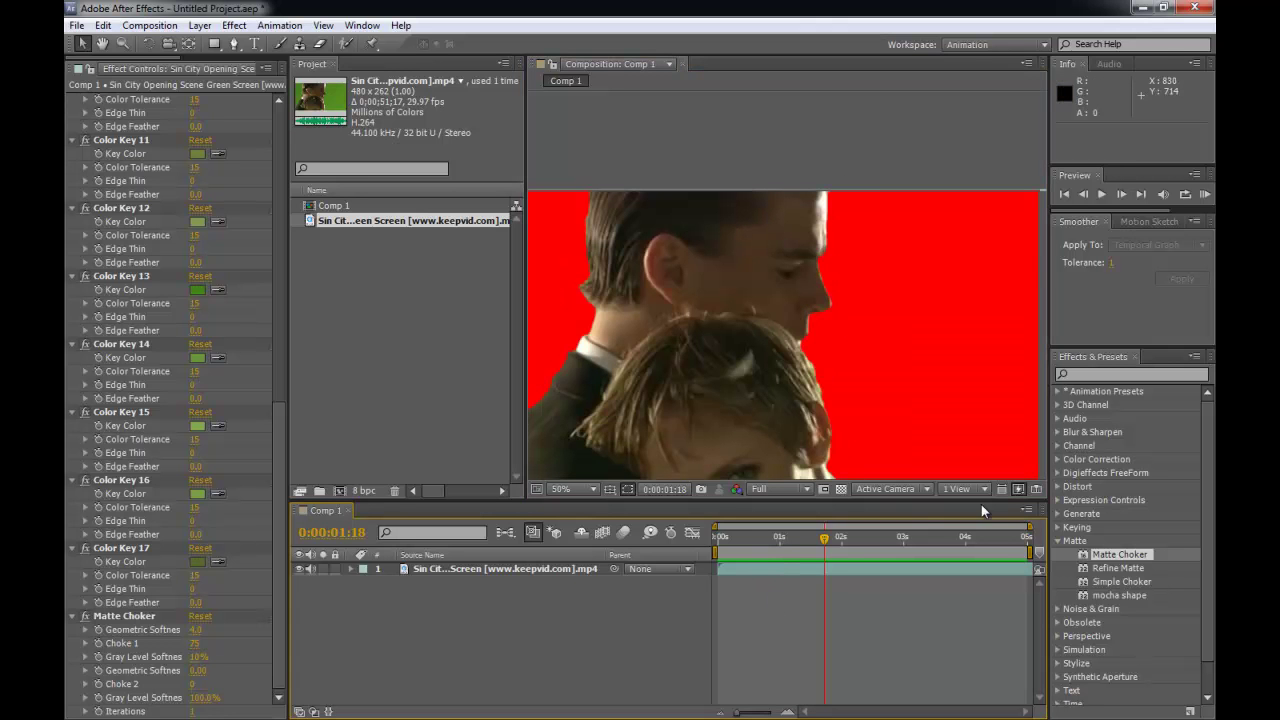
Search the effects for "glow" and apply the Stylize Glow effect to the clip
click(1080, 373)
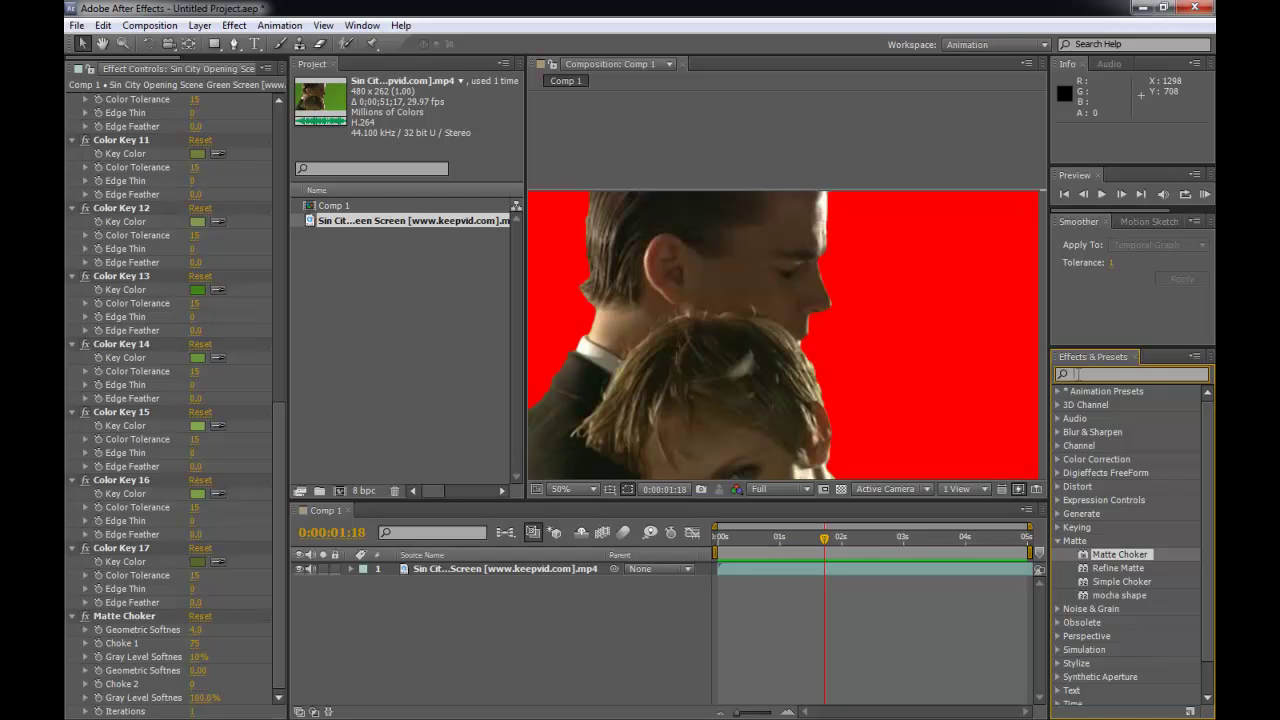
text(glow)
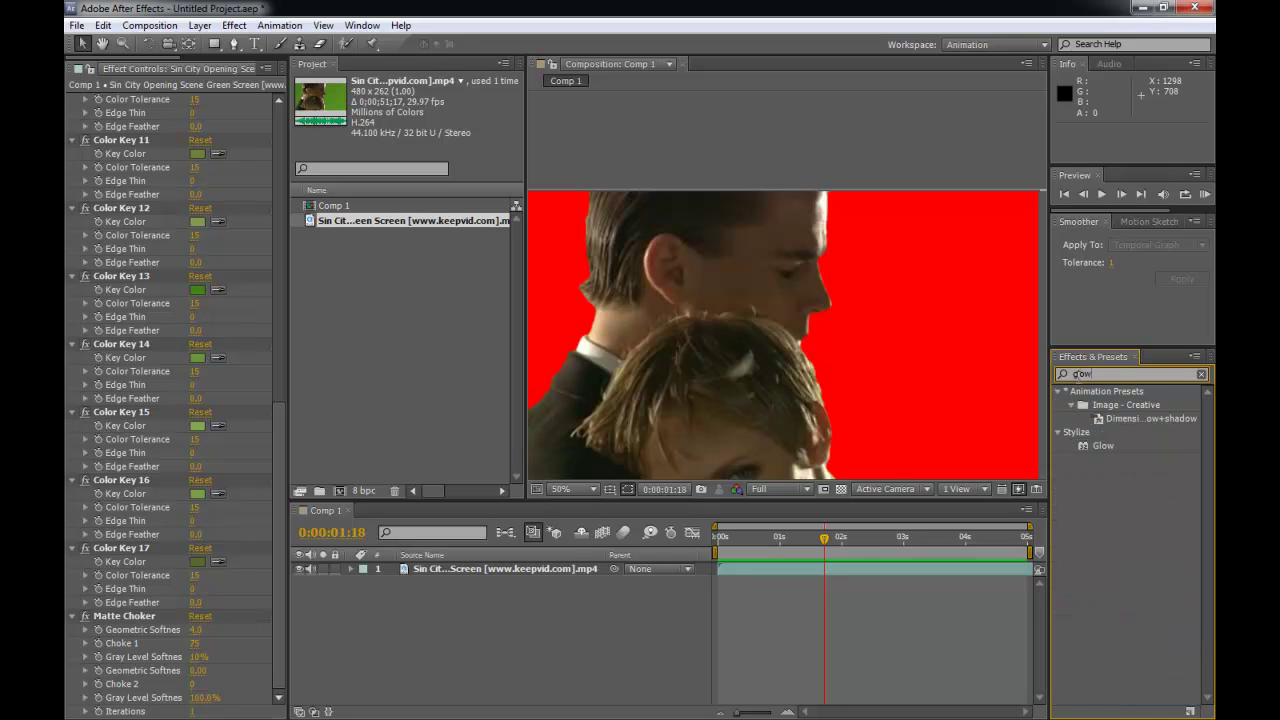
click(1100, 446)
drag(1105, 452, 766, 389)
Move the playhead to 0:00:02:07 and play a RAM preview of the glowing clip
key(h)
drag(809, 541, 866, 548)
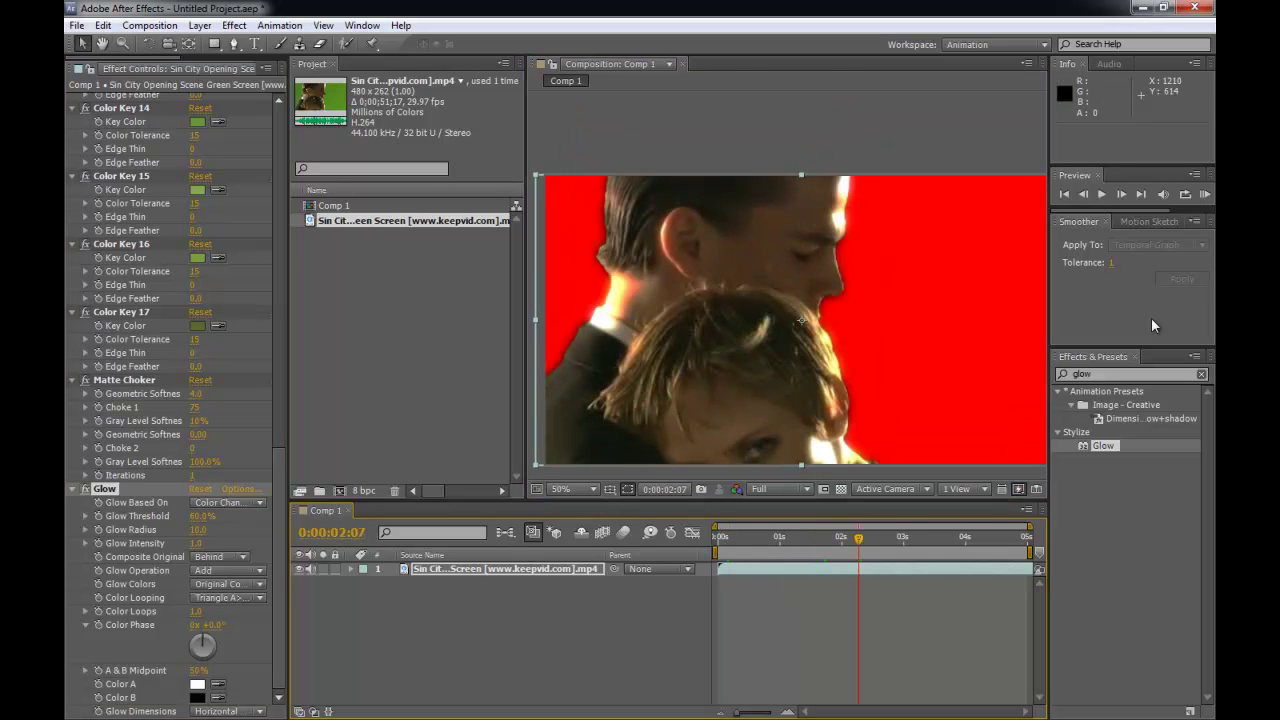
click(1204, 198)
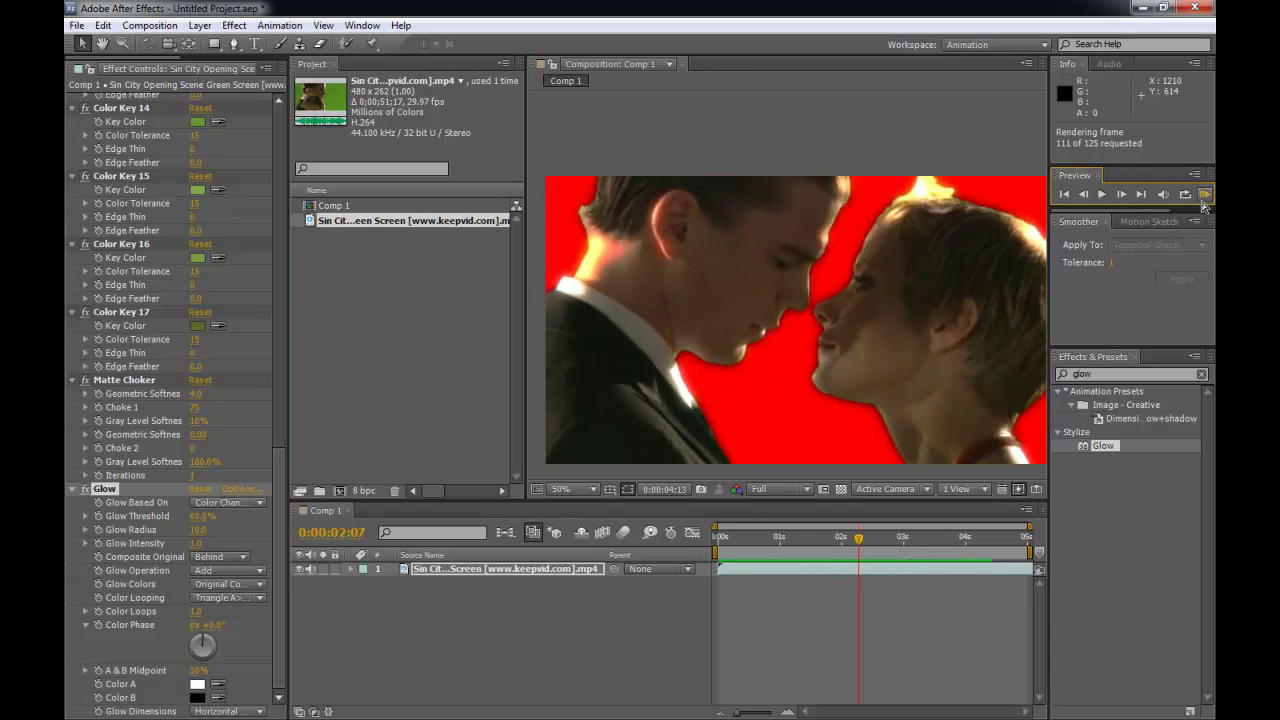
click(1201, 199)
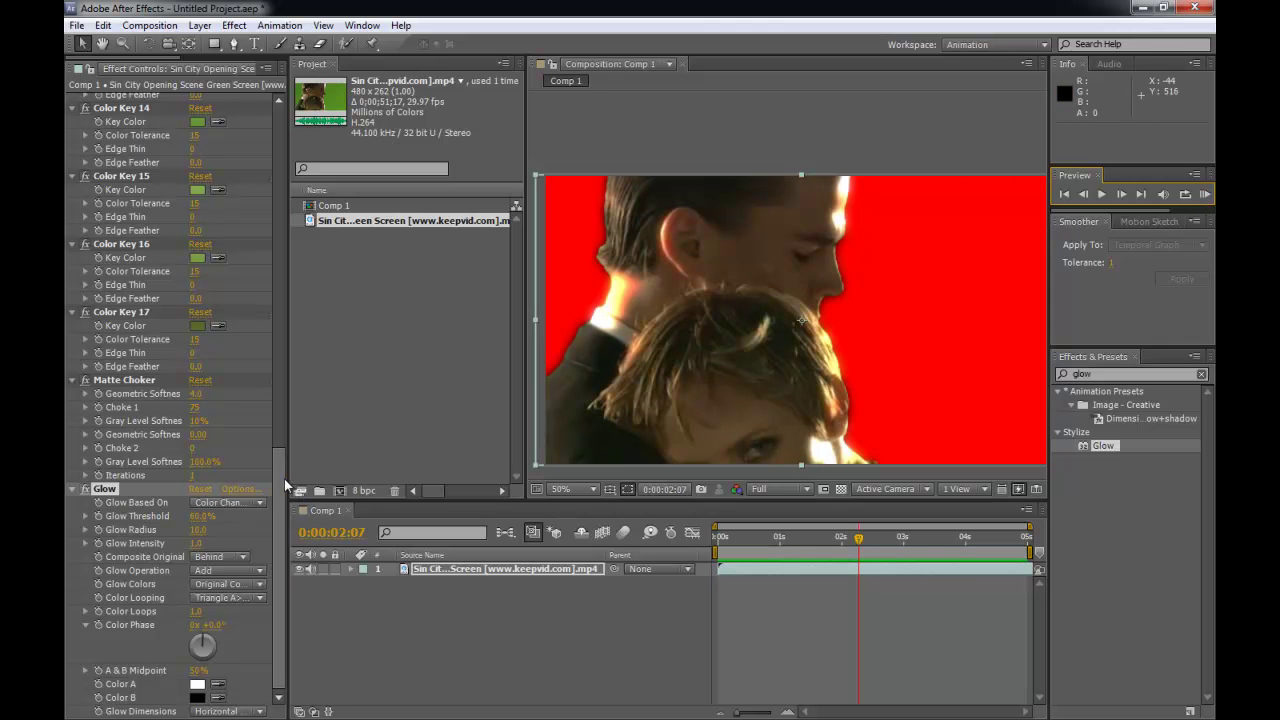
Widen the effect settings, base the Glow on the Alpha Channel and lower its threshold to 0%
drag(290, 532, 340, 532)
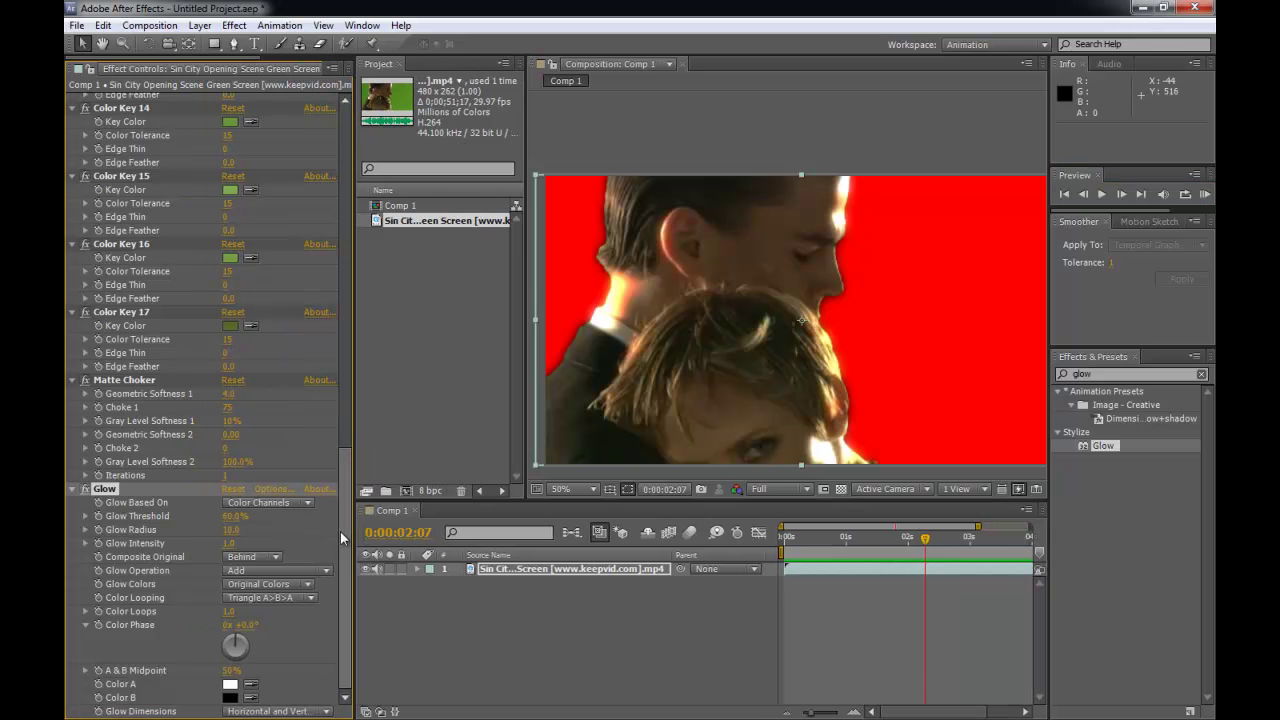
click(297, 506)
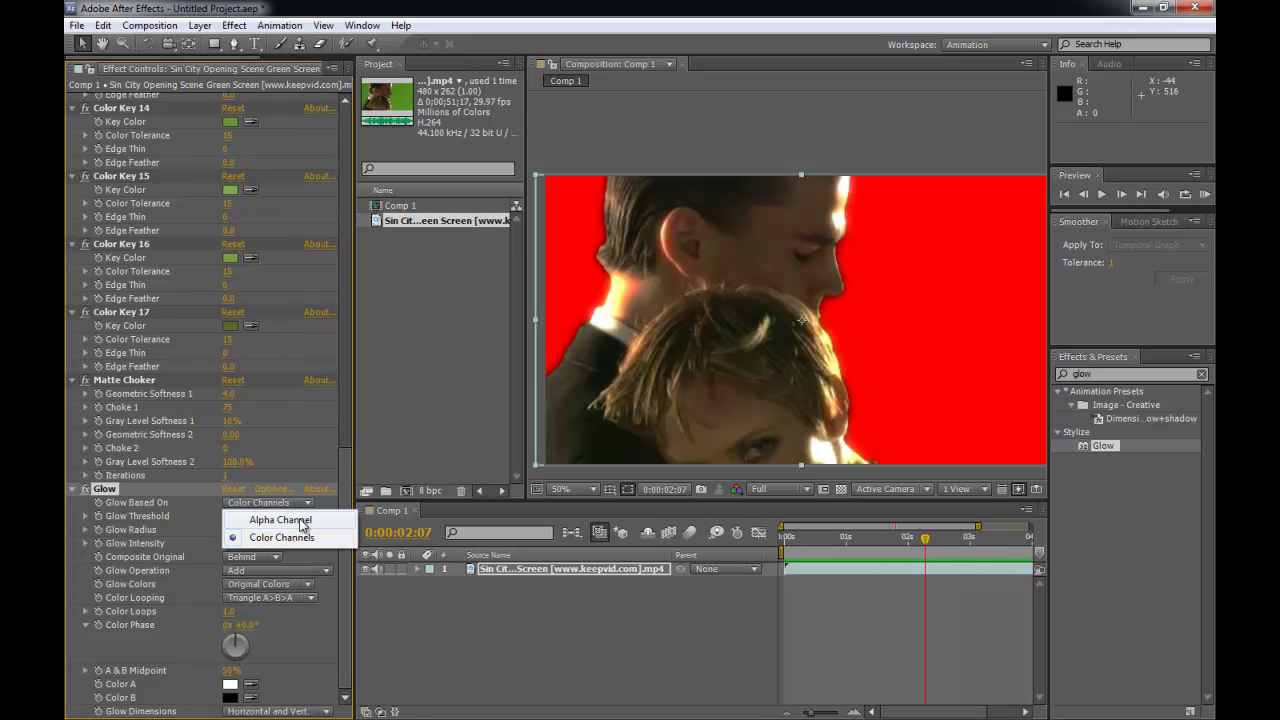
click(299, 517)
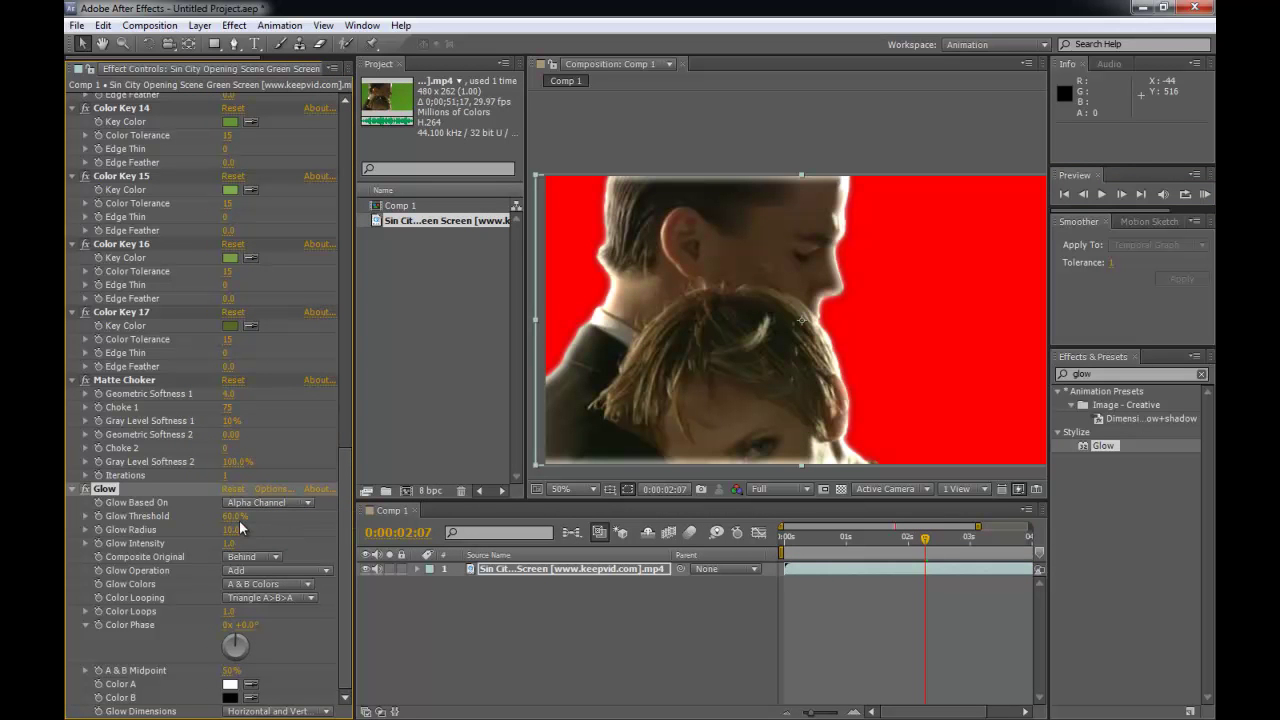
drag(232, 517, 69, 520)
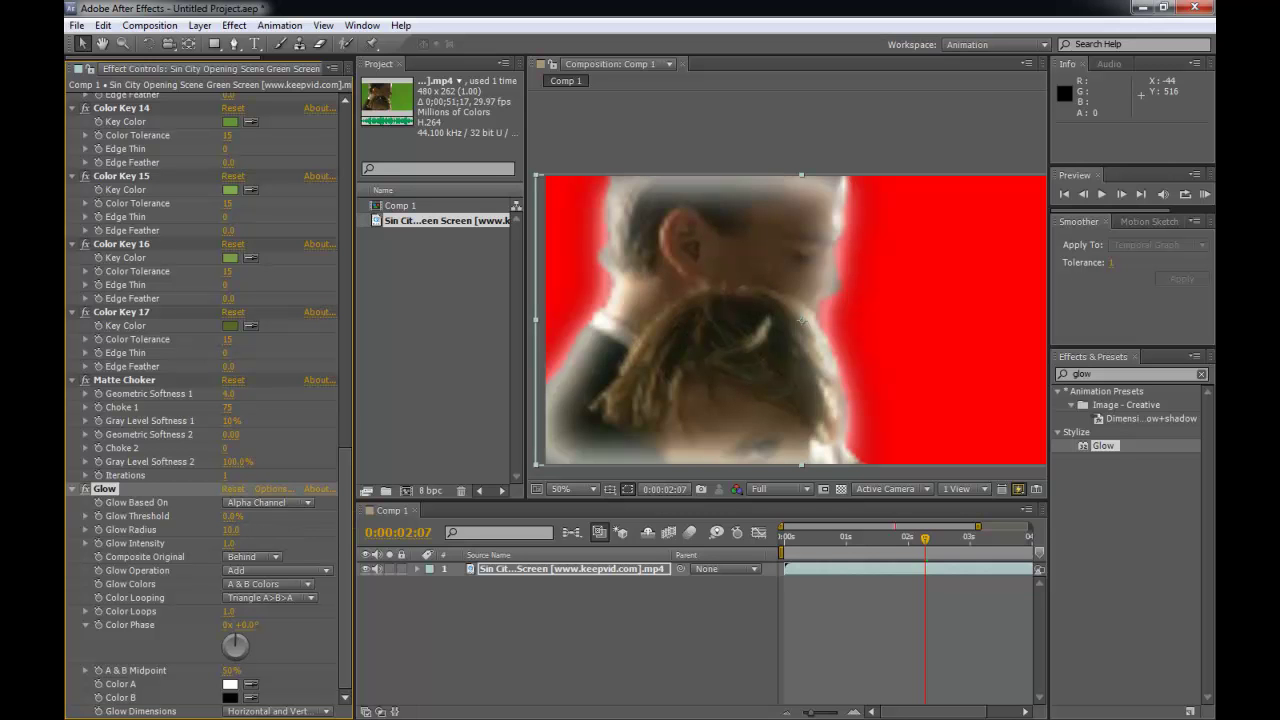
Set the Glow Intensity on the clip to 100.0
drag(234, 542, 826, 535)
click(232, 544)
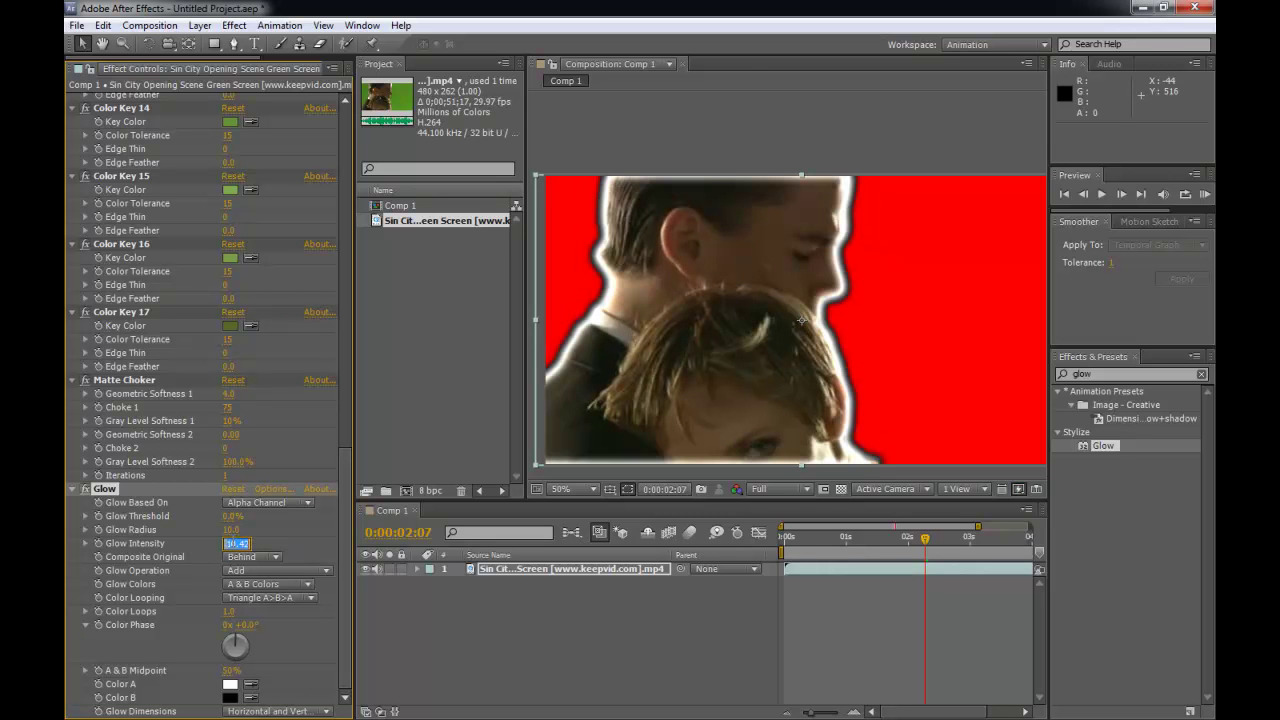
text(10.0)
key(Return)
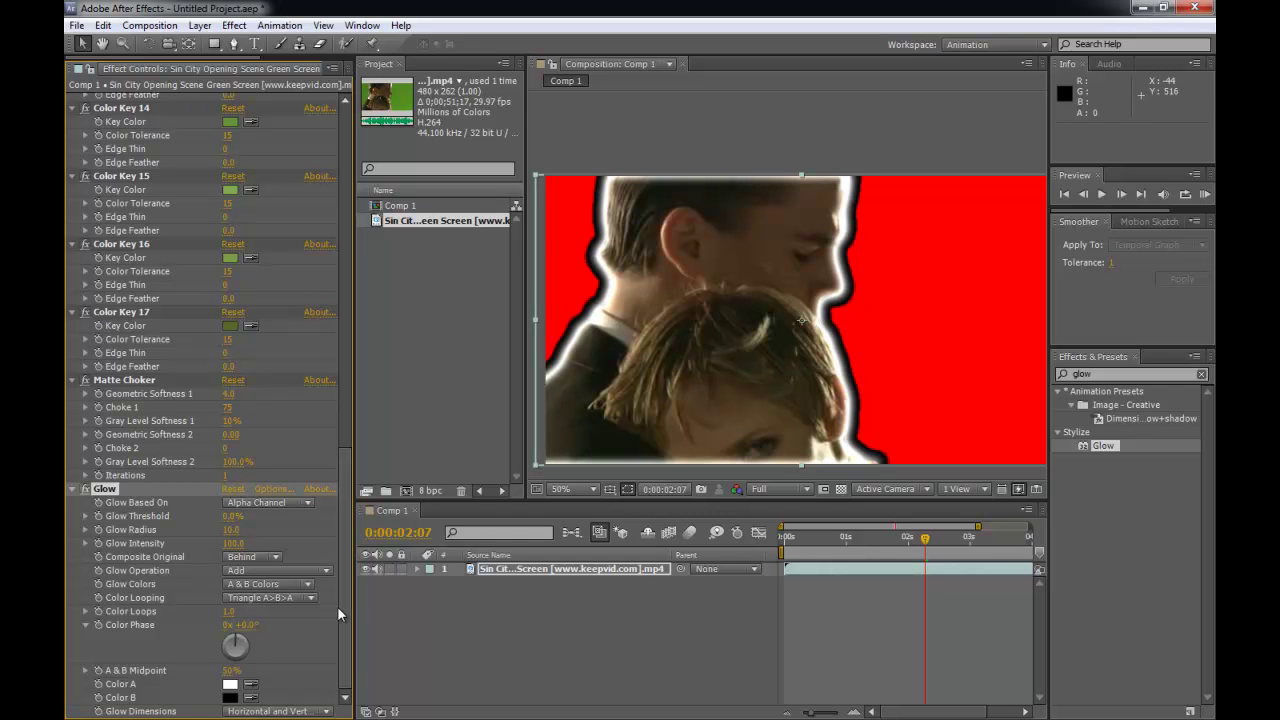
Change the Glow's Color B to white (FFFFFF) and set Composite Original to On Top
click(231, 698)
drag(594, 286, 467, 158)
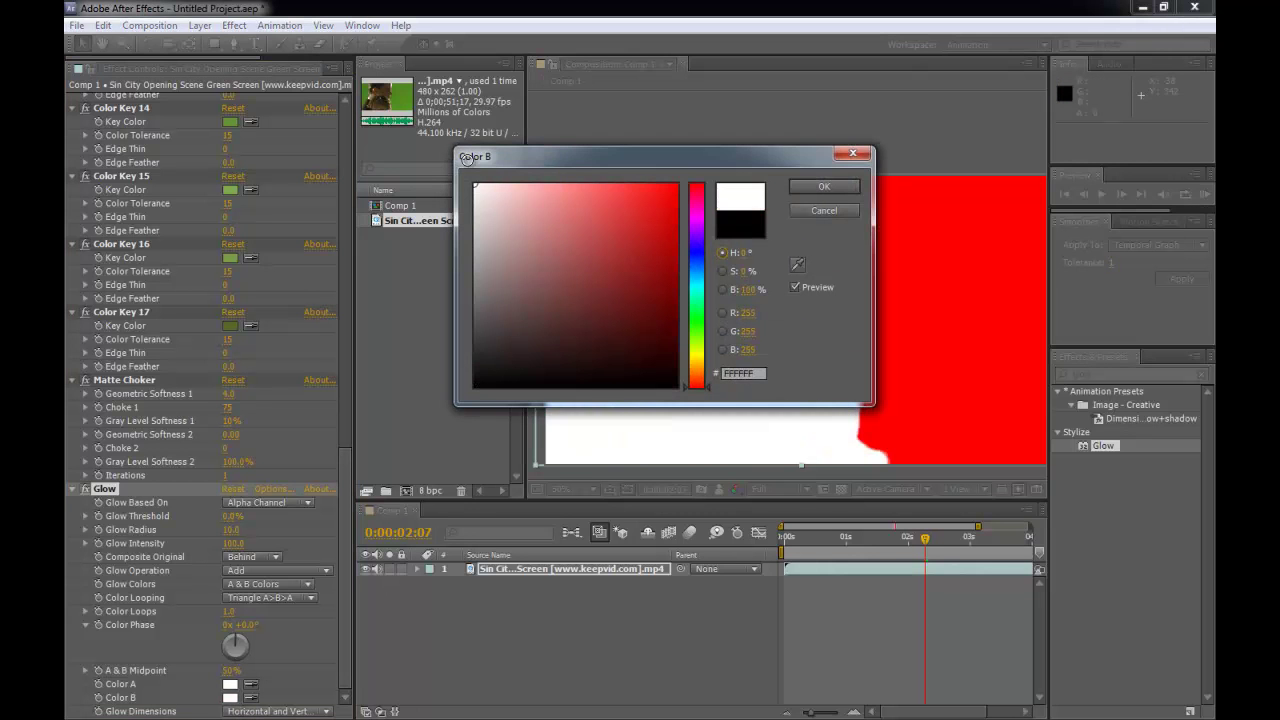
click(820, 187)
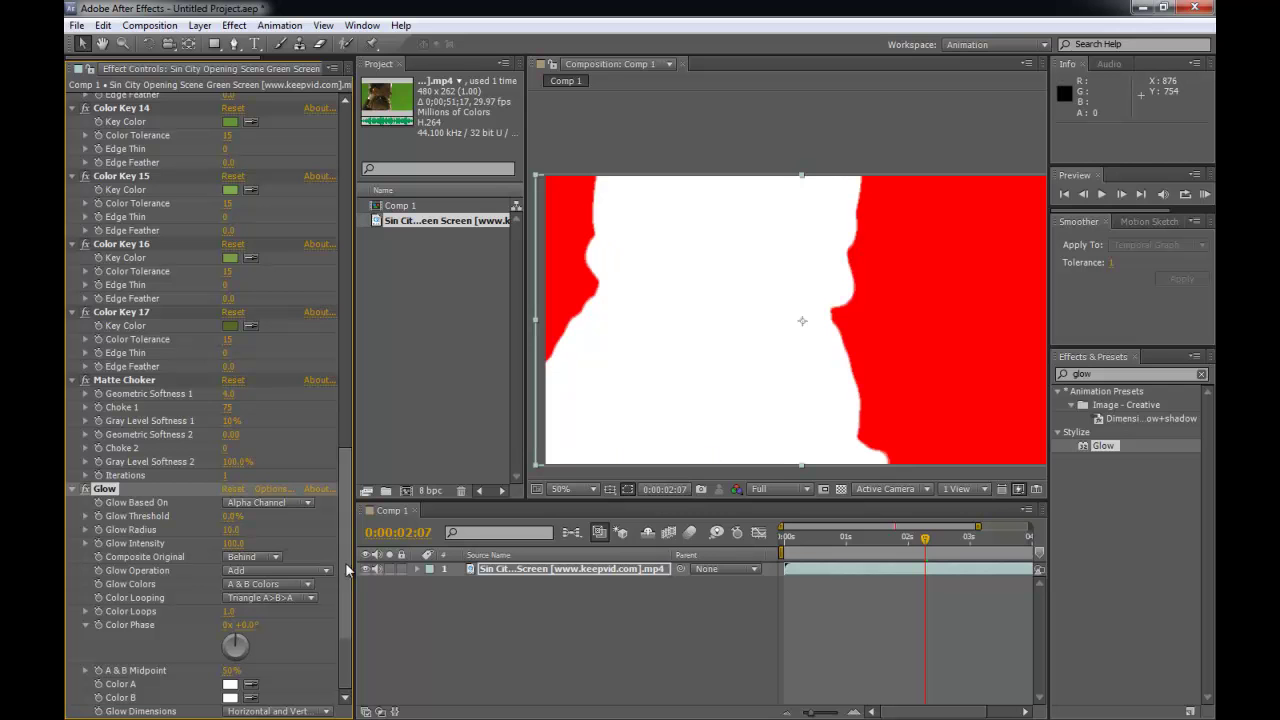
click(265, 557)
click(274, 574)
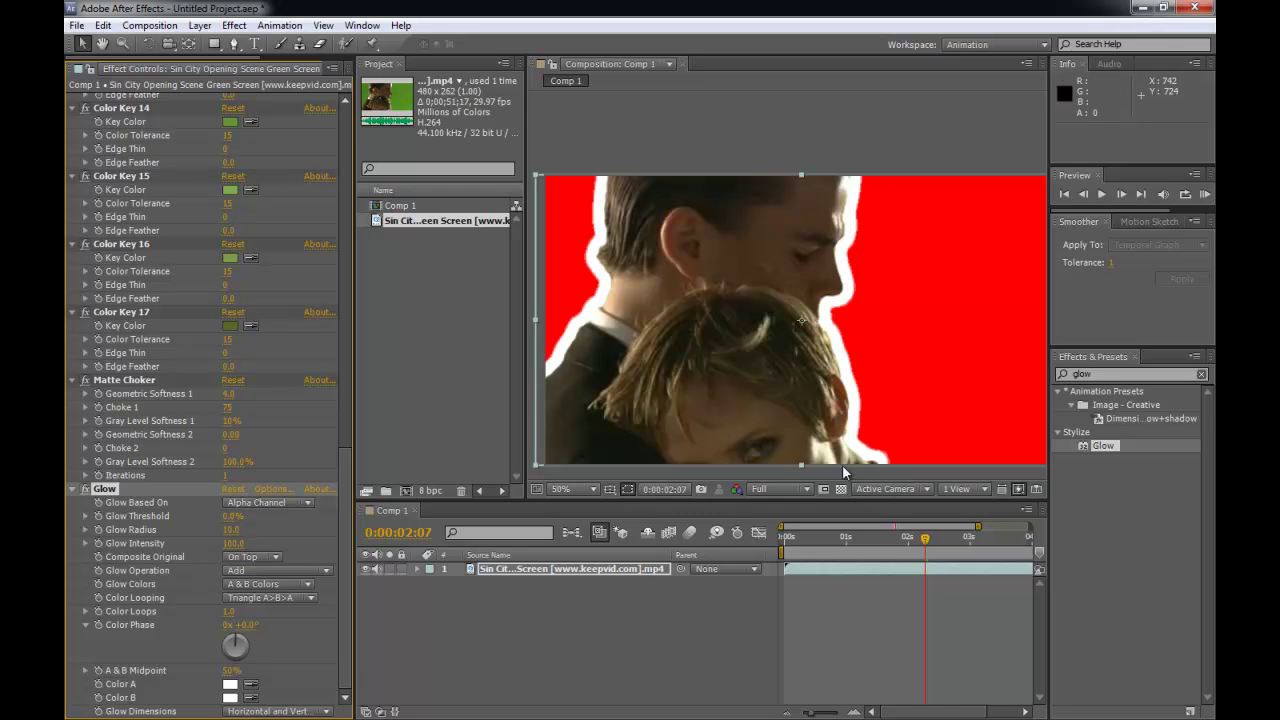
Move the playhead to 0:00:03:01 and play a RAM preview of the clip with its white outline
key(h)
mouse_move(931, 380)
mouse_down()
mouse_move(843, 374)
mouse_move(929, 367)
mouse_up()
key(v)
drag(868, 537, 990, 540)
click(1202, 196)
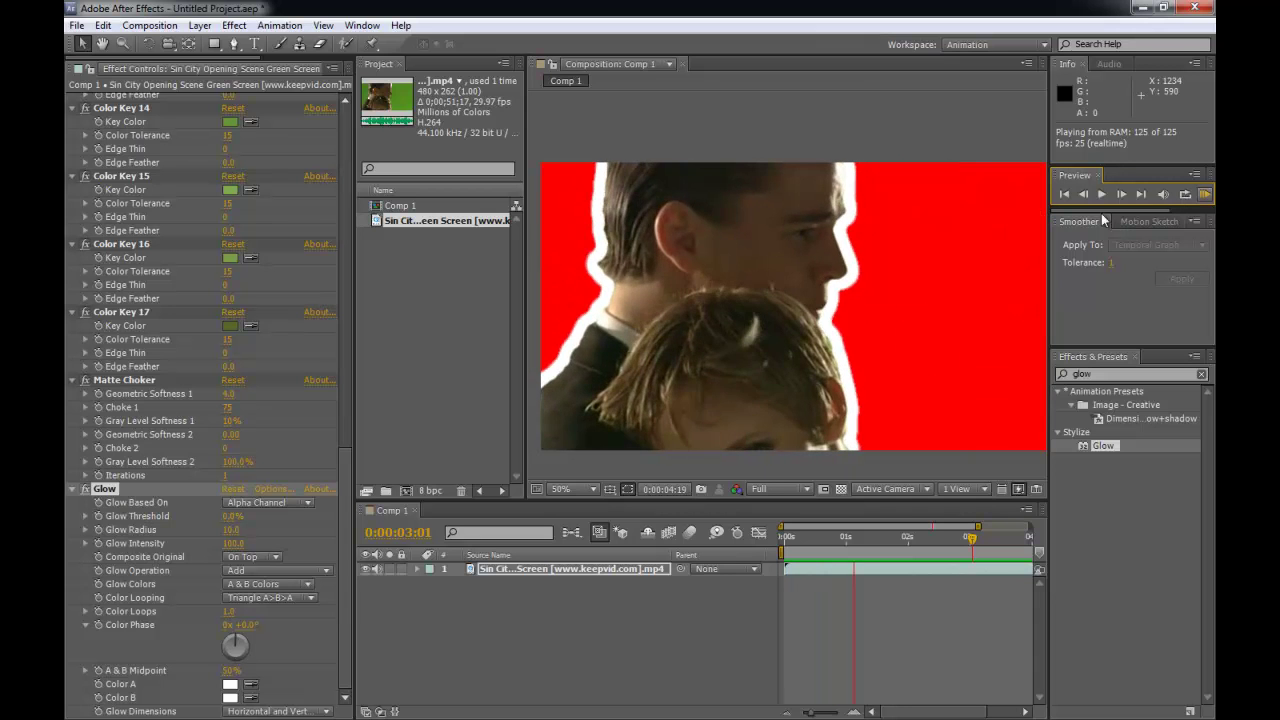
key(space)
Import Lighthouse.jpg into the project and dock the floating Info panel back beside Audio
scroll(944, 326, down, 1)
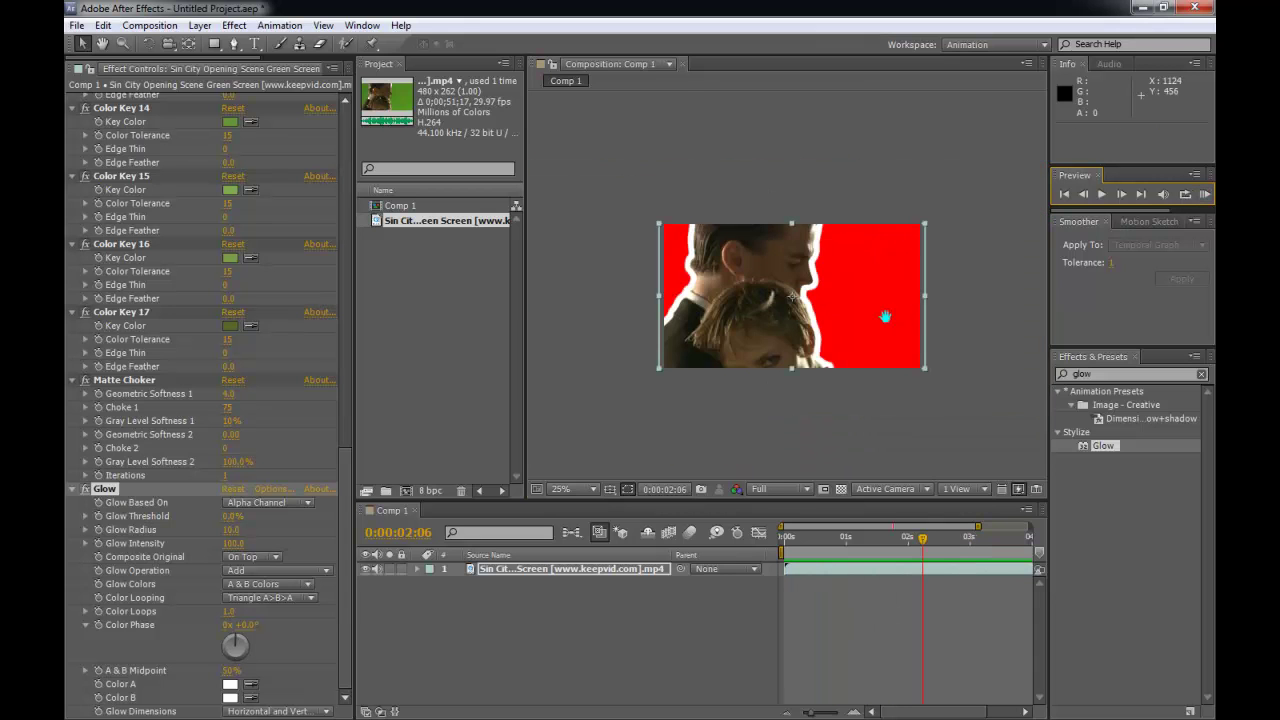
drag(869, 323, 852, 328)
click(460, 349)
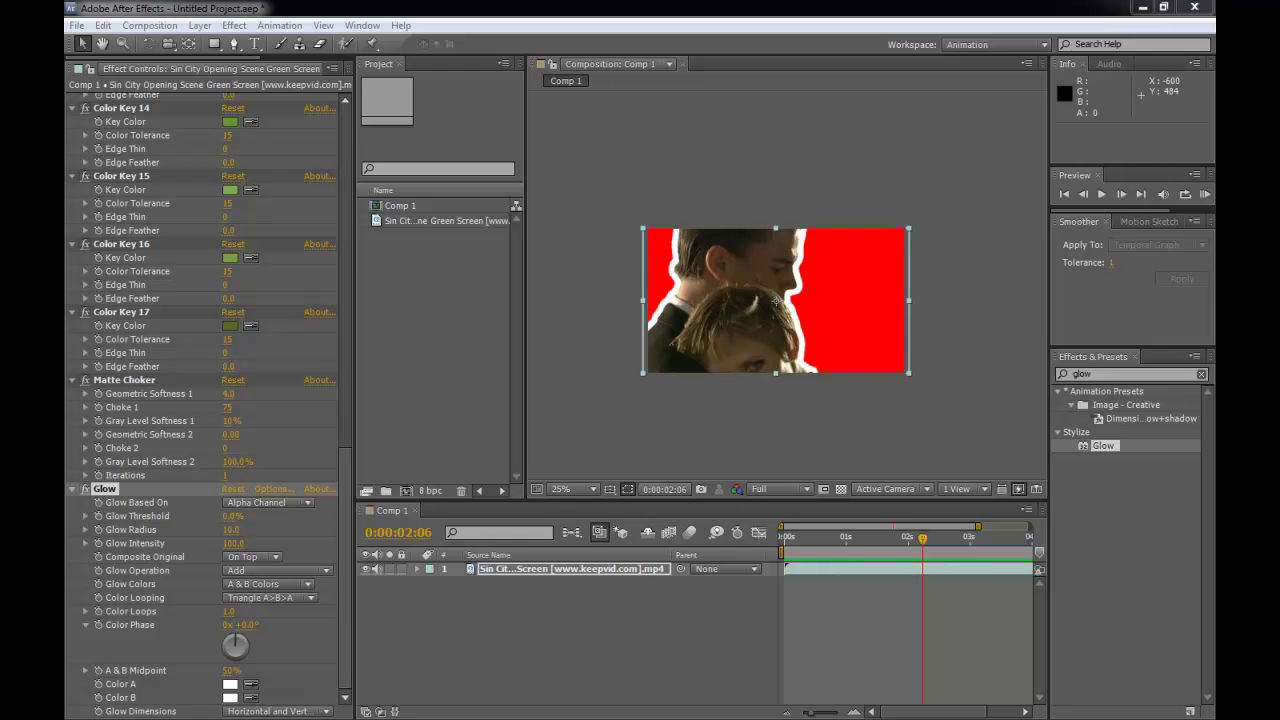
drag(64, 40, 922, 67)
click(945, 255)
drag(929, 338, 439, 365)
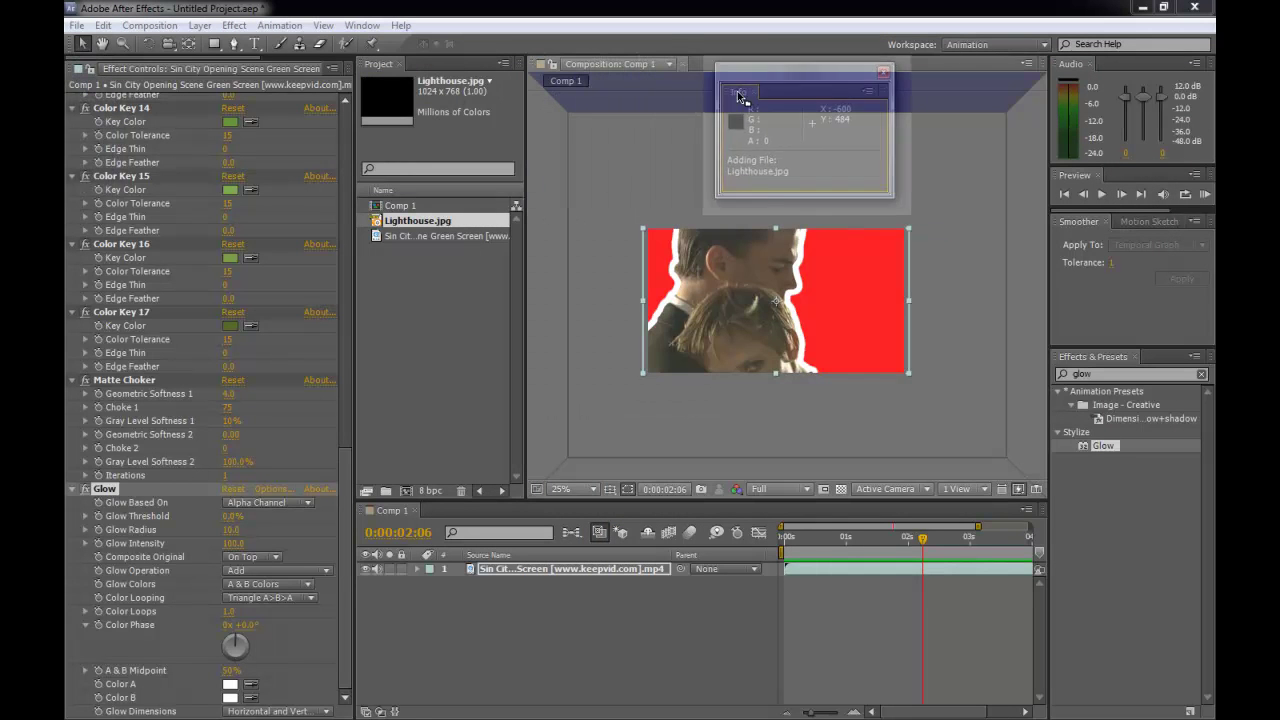
drag(740, 96, 1080, 75)
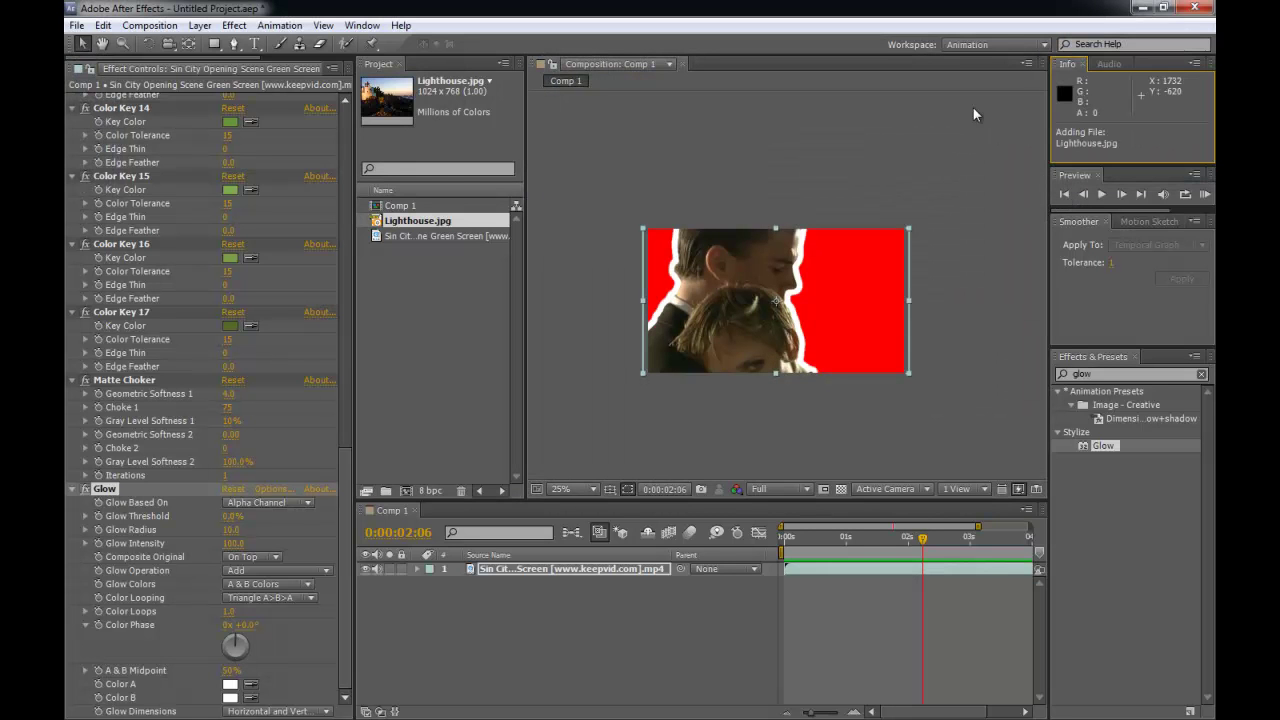
Add Lighthouse.jpg to Comp 1 and place its layer beneath the keyed clip
drag(401, 222, 789, 330)
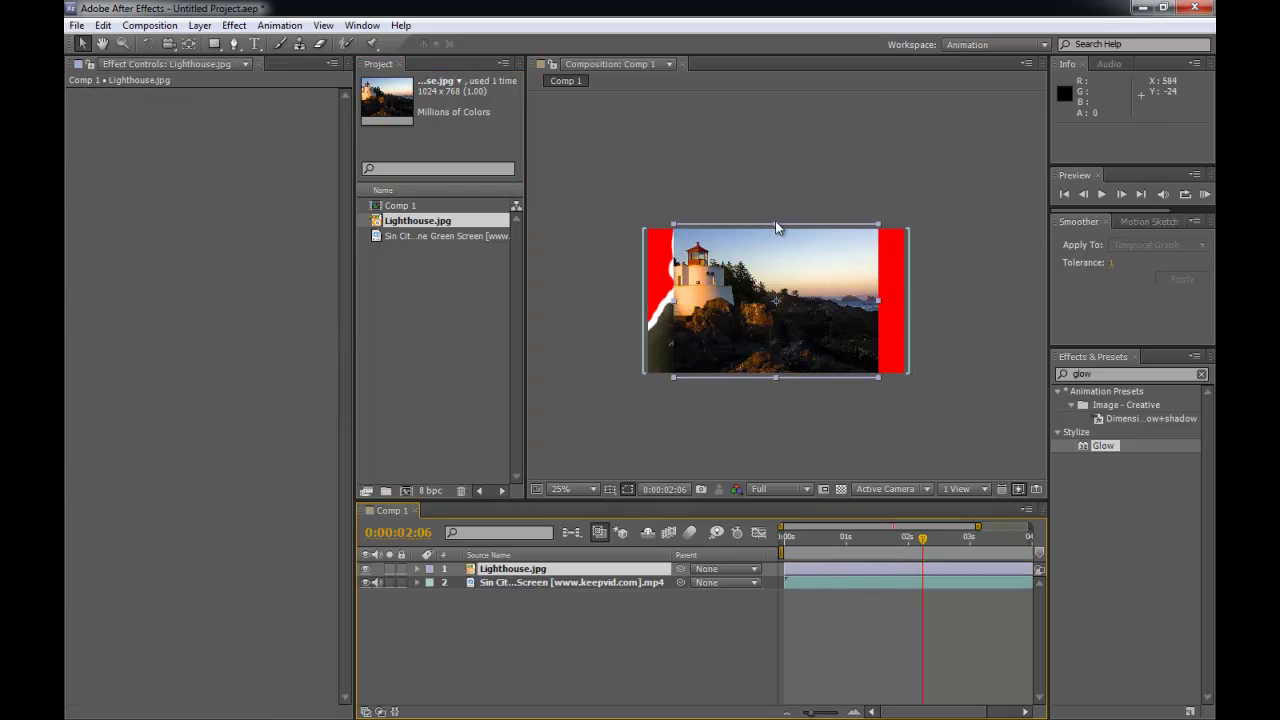
click(505, 583)
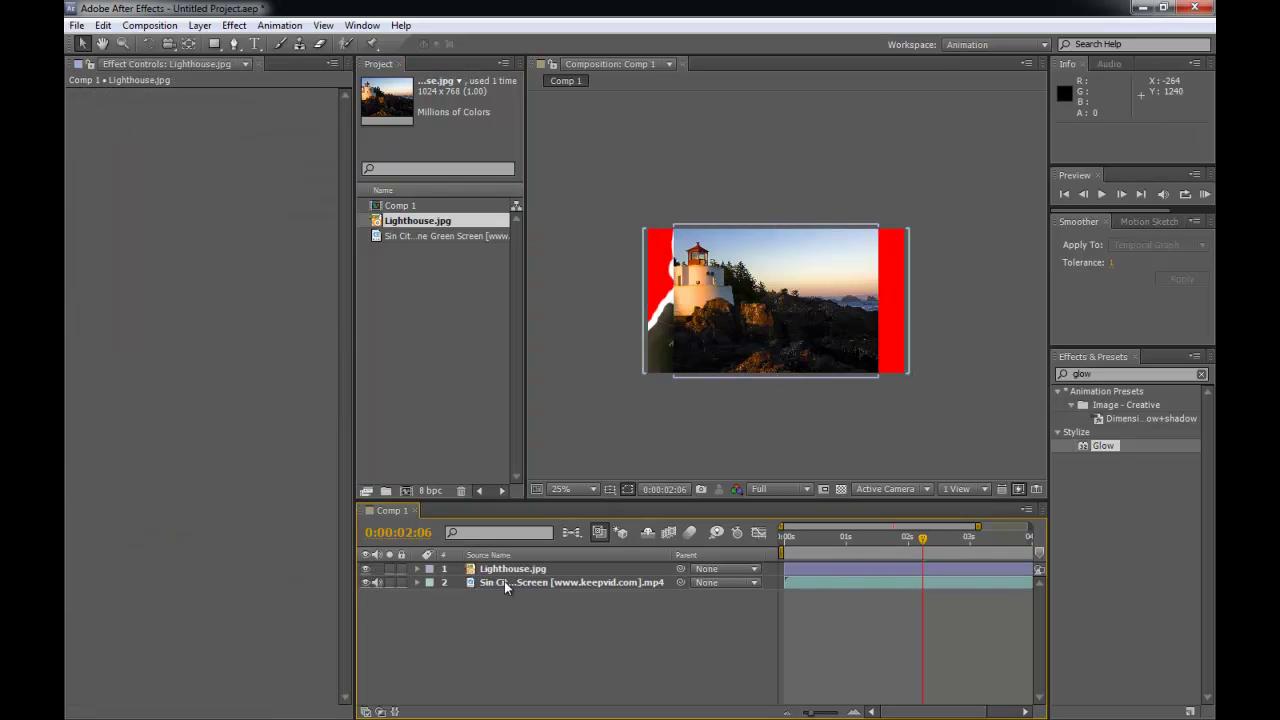
click(503, 572)
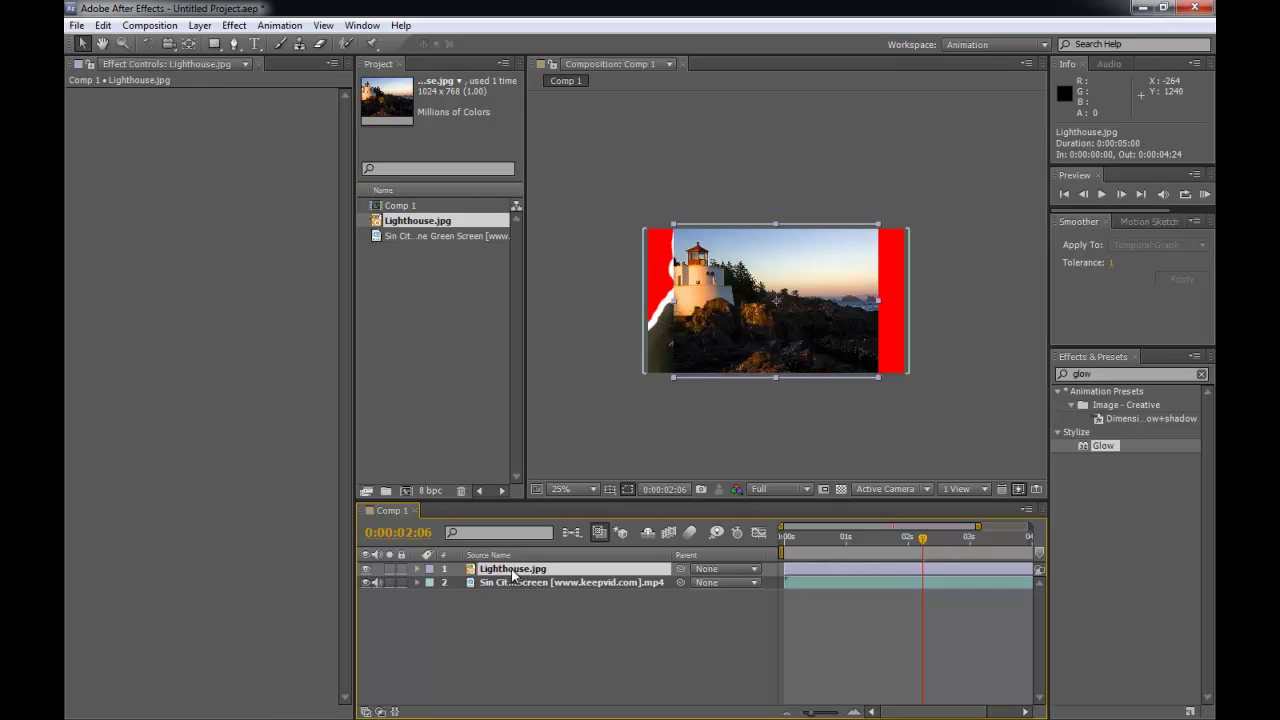
drag(511, 569, 509, 595)
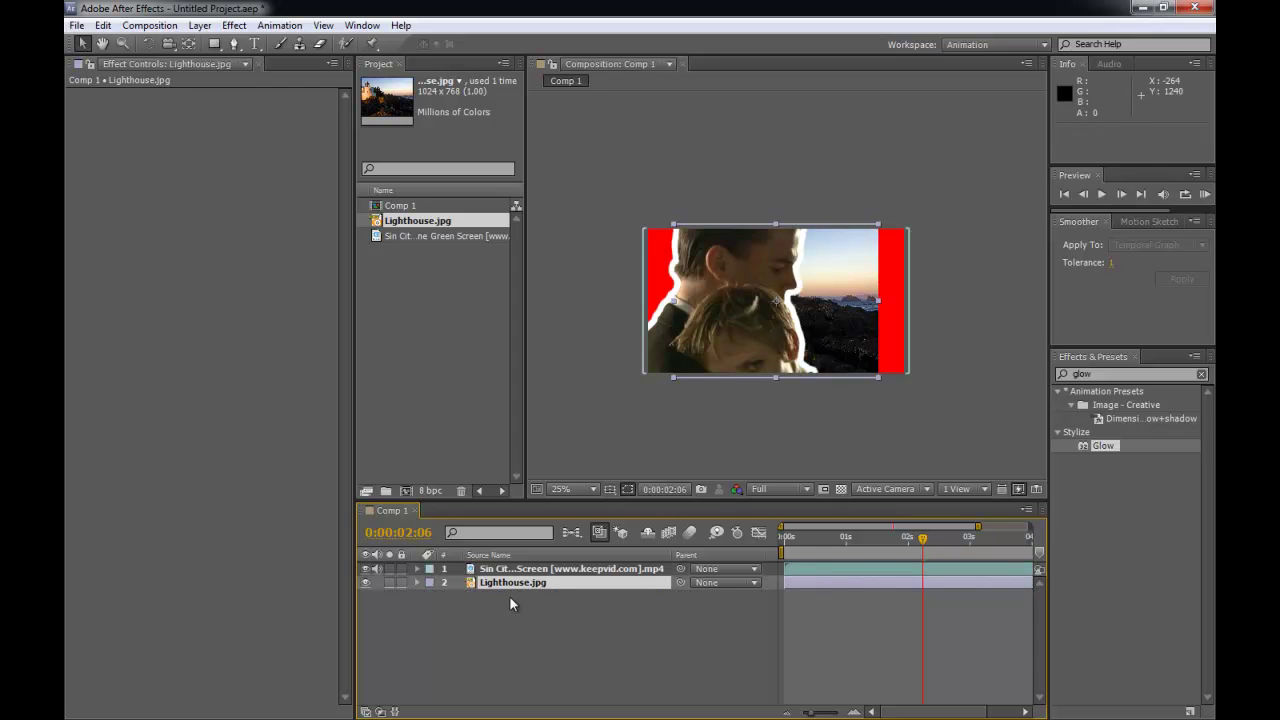
Scale up the lighthouse image and position it to fill the whole frame behind the couple
drag(877, 226, 924, 194)
drag(882, 248, 957, 233)
click(968, 237)
Play a RAM preview of the keyed couple over the lighthouse background
scroll(971, 239, up, 2)
key(space)
key(v)
click(1205, 194)
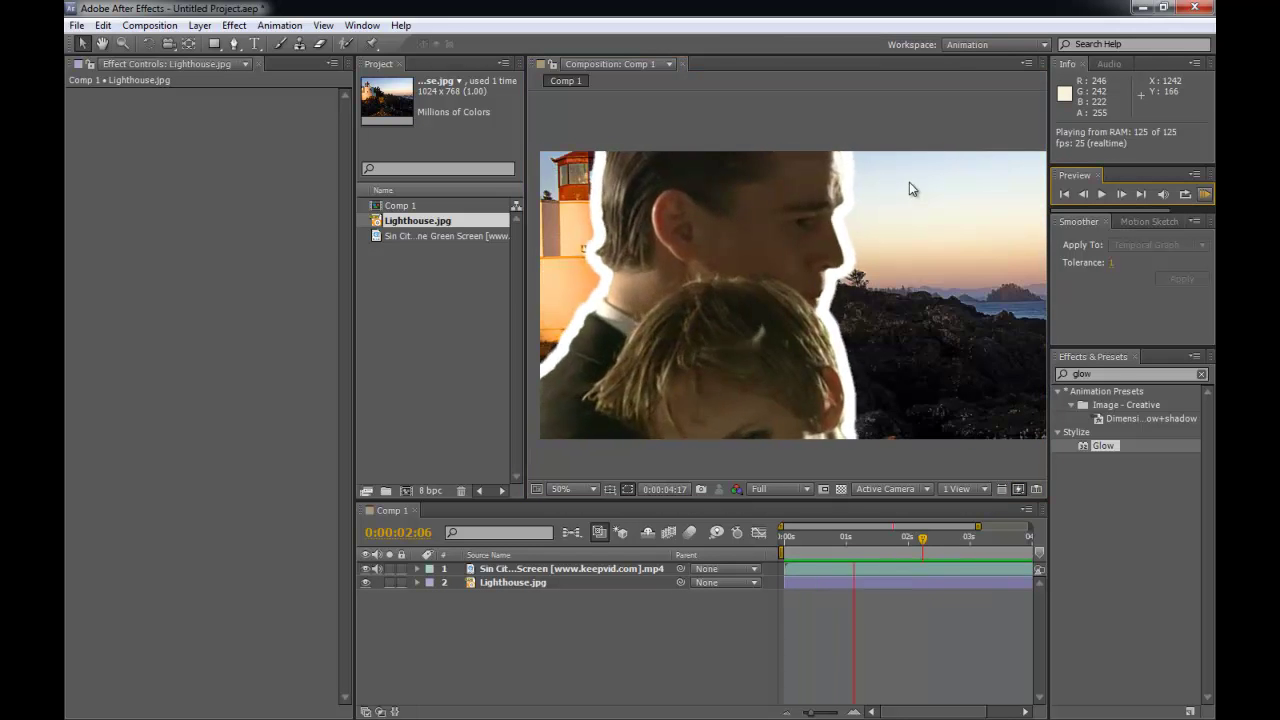
key(space)
scroll(903, 100, down, 1)
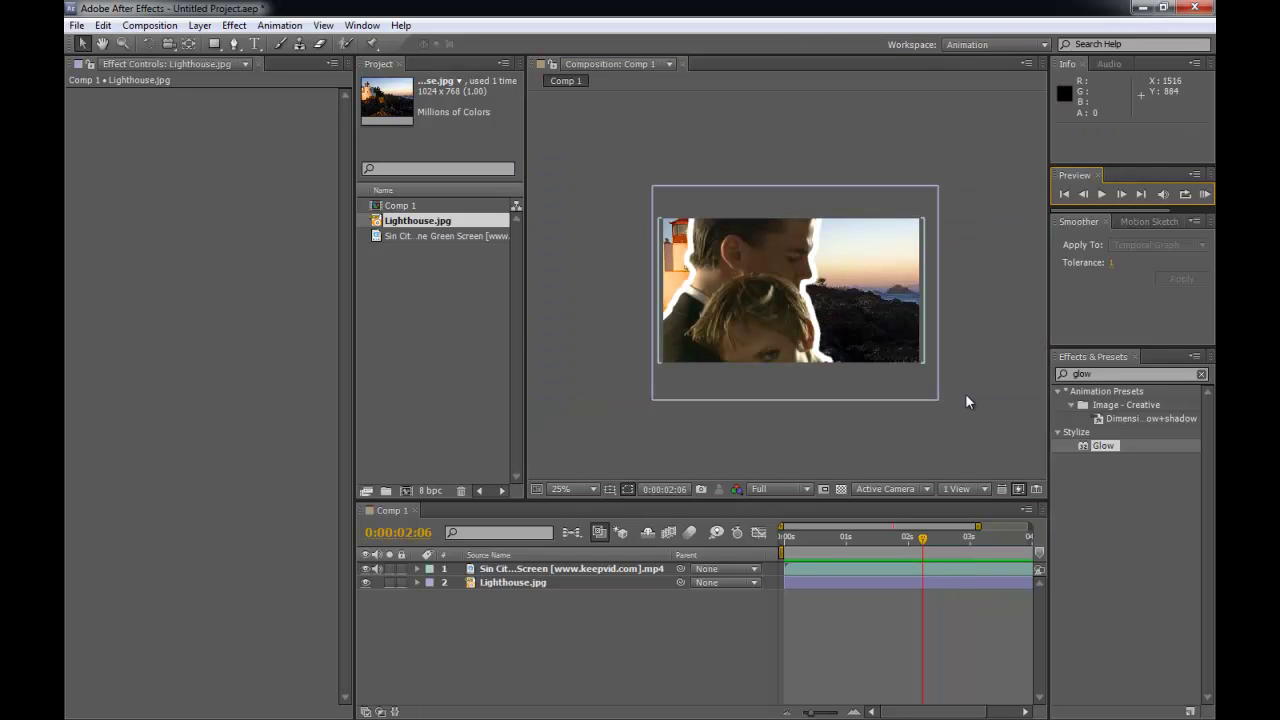
Add a new adjustment layer above the other layers and move the playhead to 0:00:02:15
right_click(889, 623)
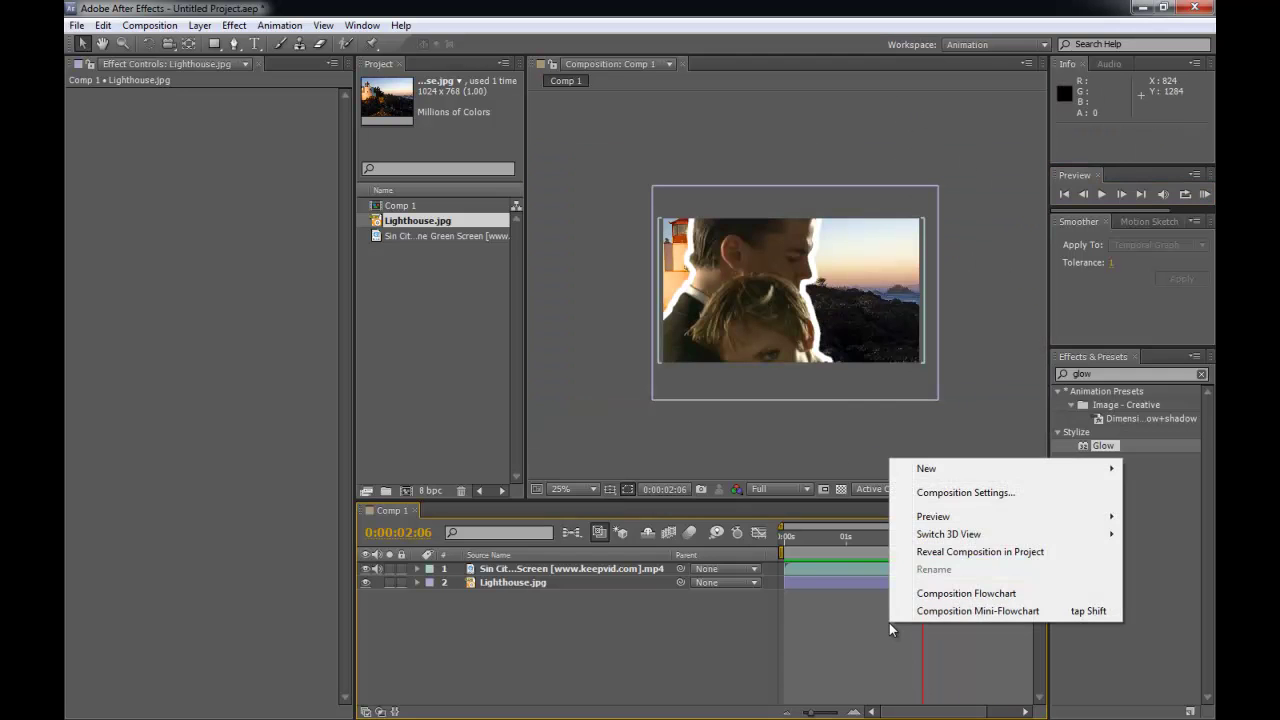
mouse_move(940, 474)
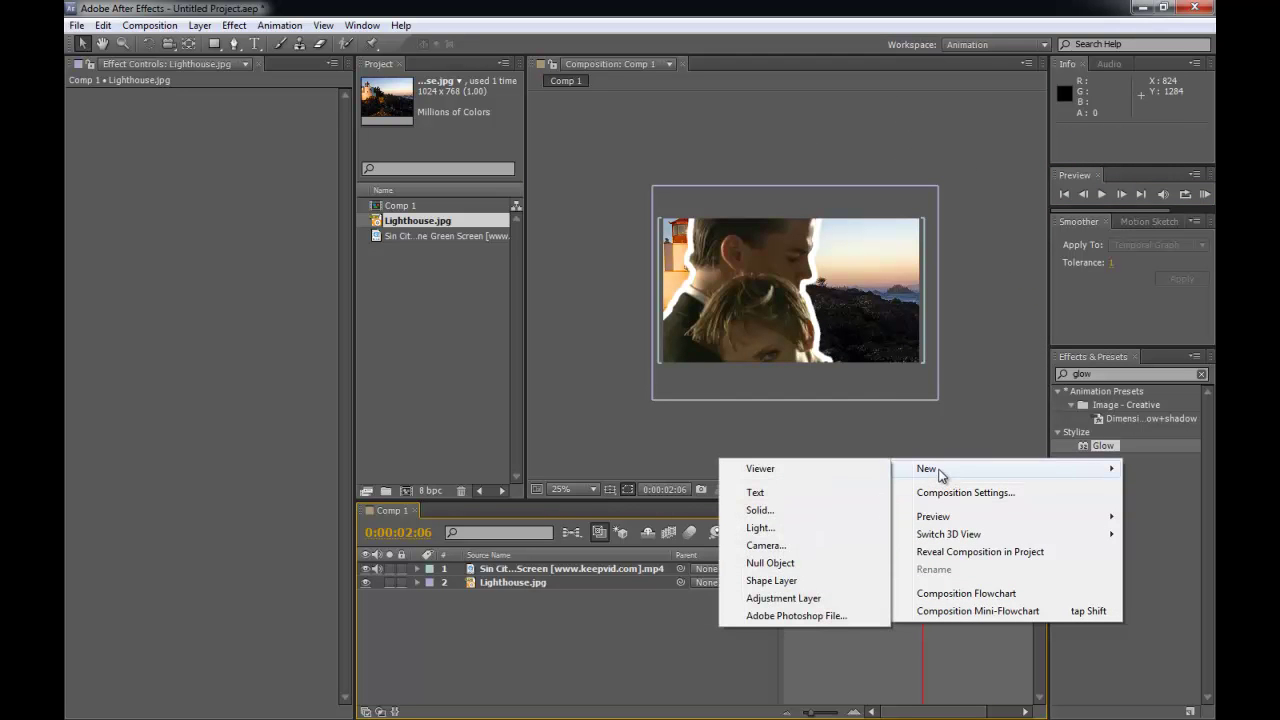
click(805, 600)
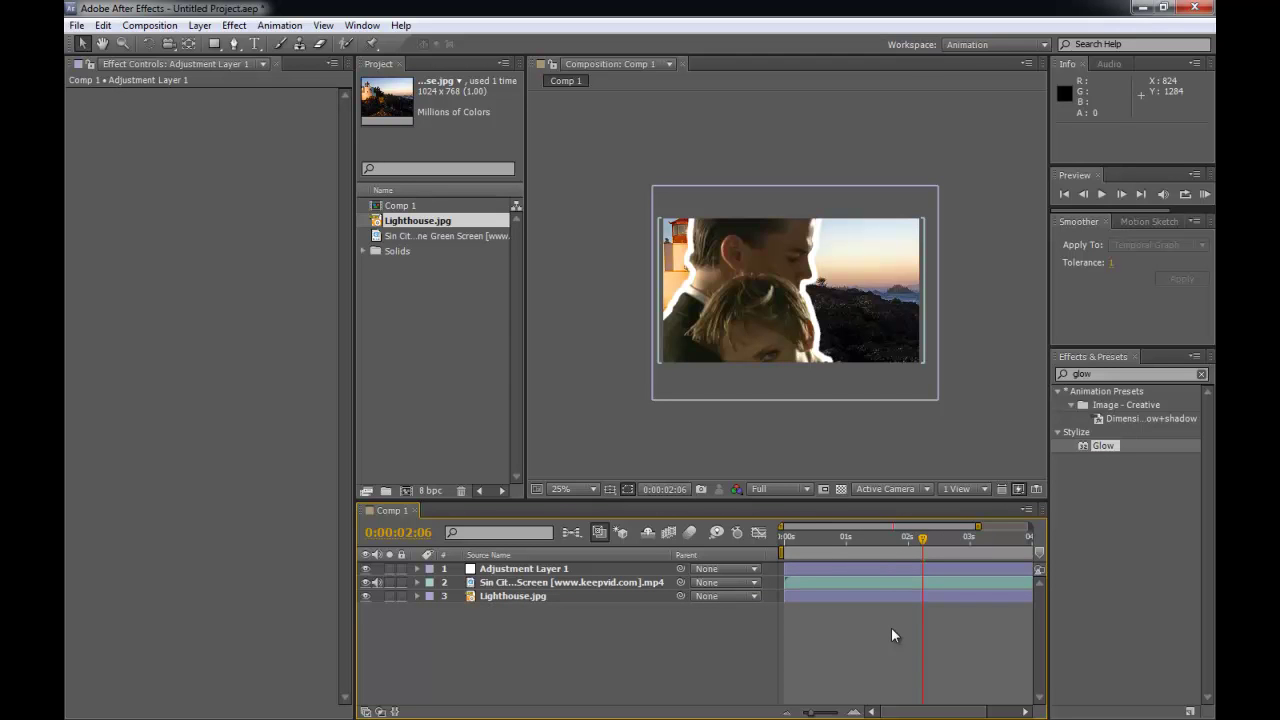
drag(860, 545, 947, 549)
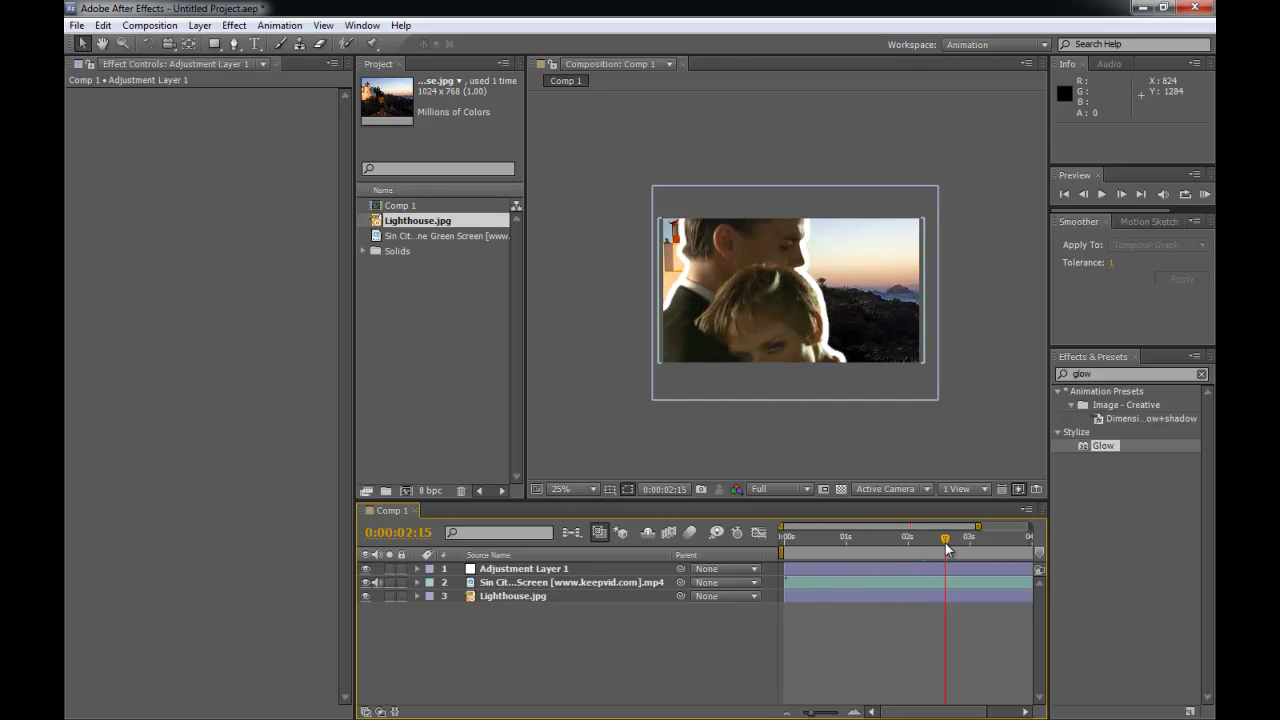
Clear the effects search and apply the Color Correction effect Hue/Saturation to the adjustment layer
click(887, 570)
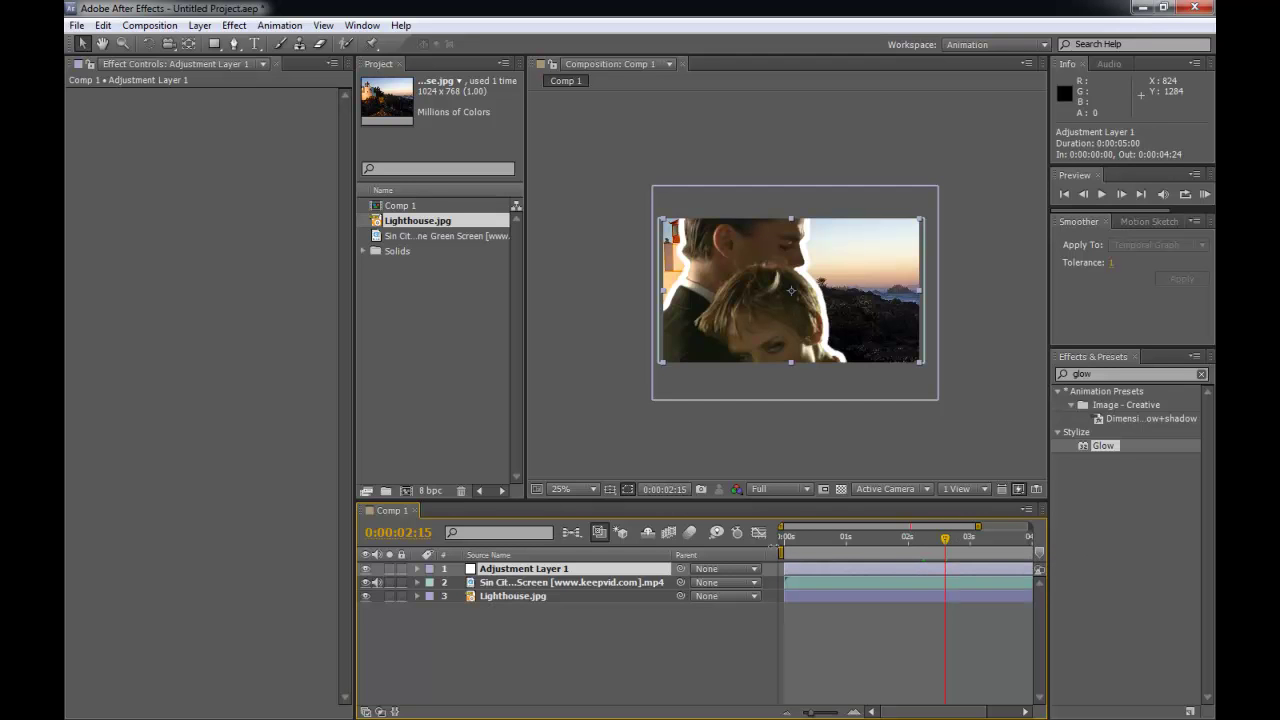
click(1200, 374)
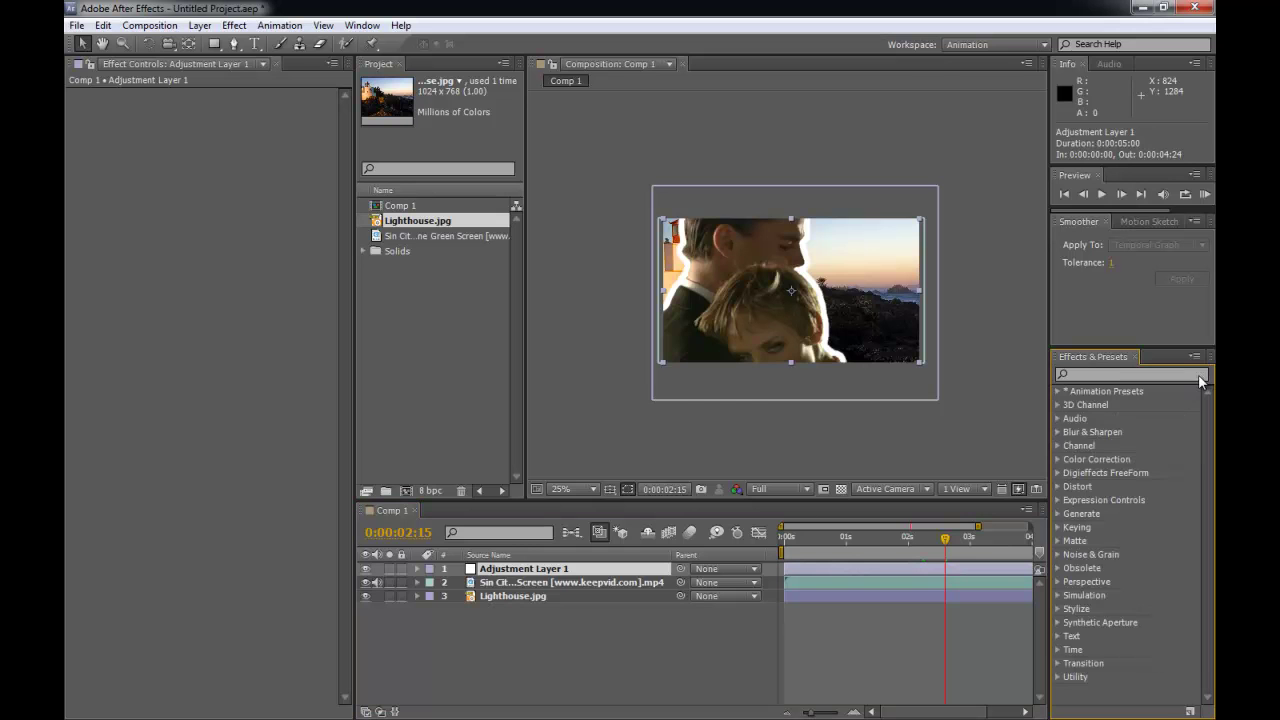
click(1057, 459)
scroll(1055, 460, down, 2)
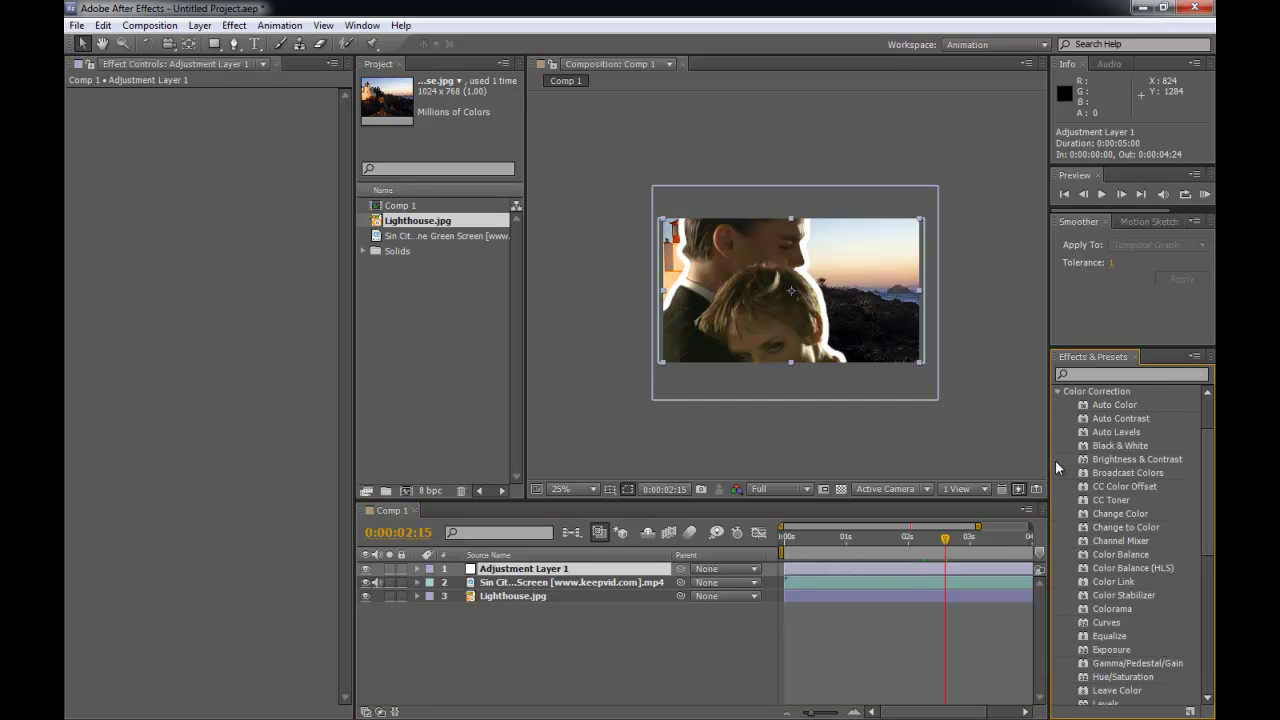
scroll(1204, 515, down, 3)
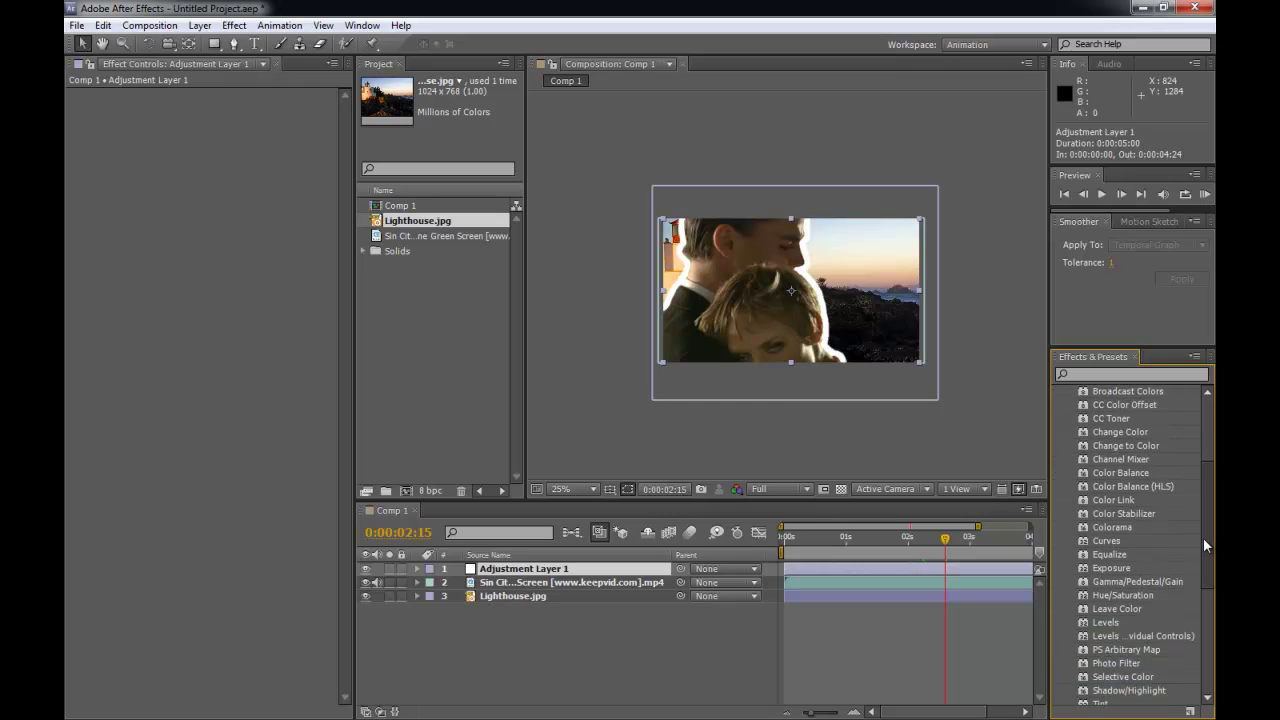
click(1114, 566)
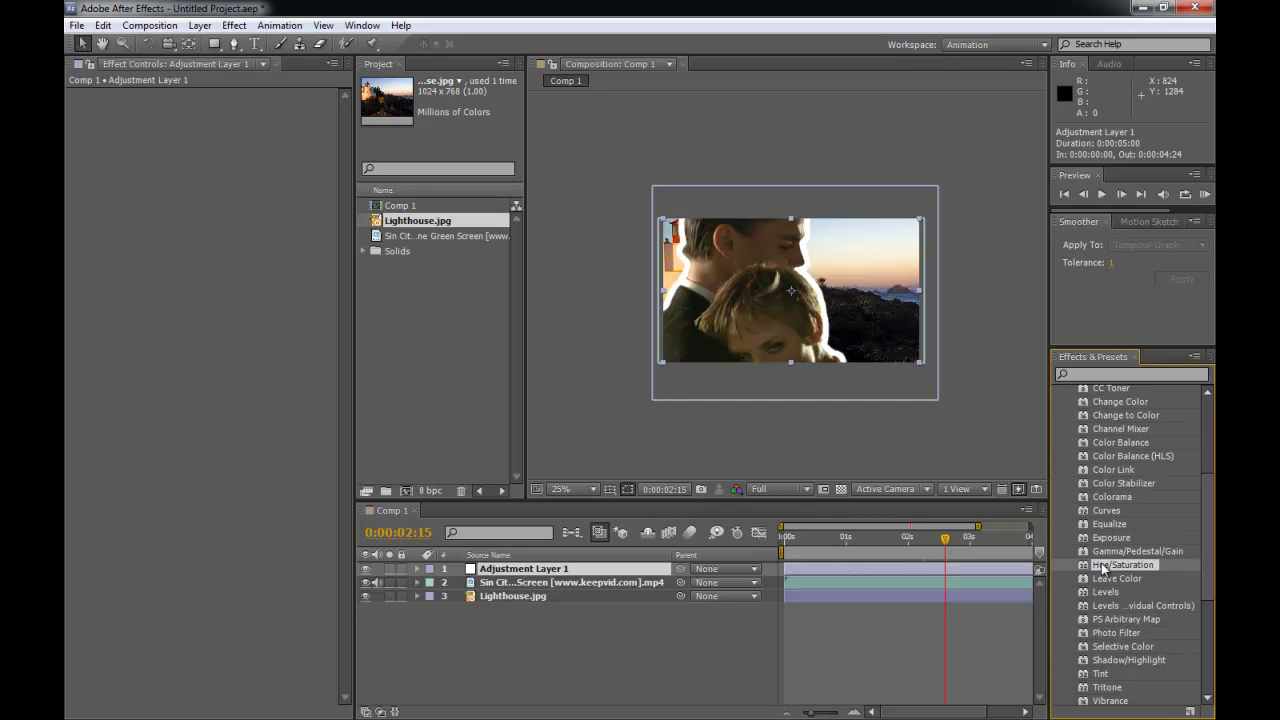
drag(1125, 565, 965, 575)
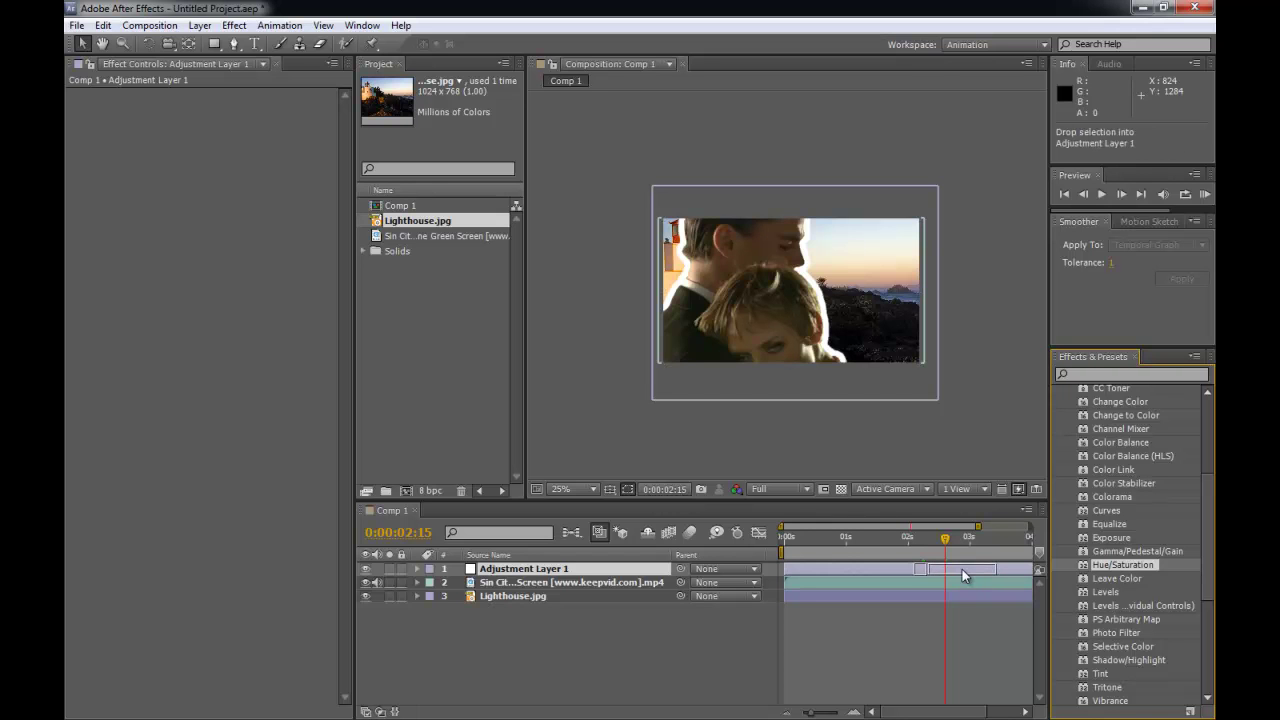
drag(962, 569, 962, 569)
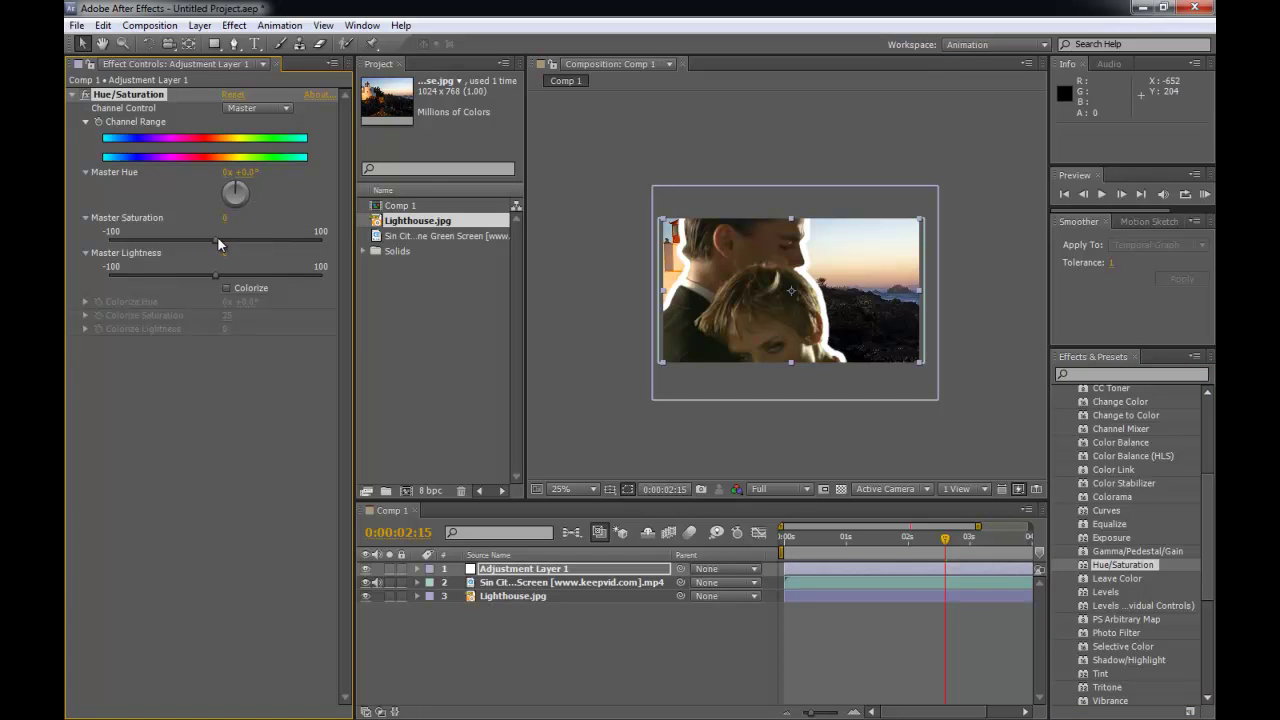
Try desaturating the composite with Master Saturation at -100 and check the look at 0:00:01:04
drag(215, 239, 113, 256)
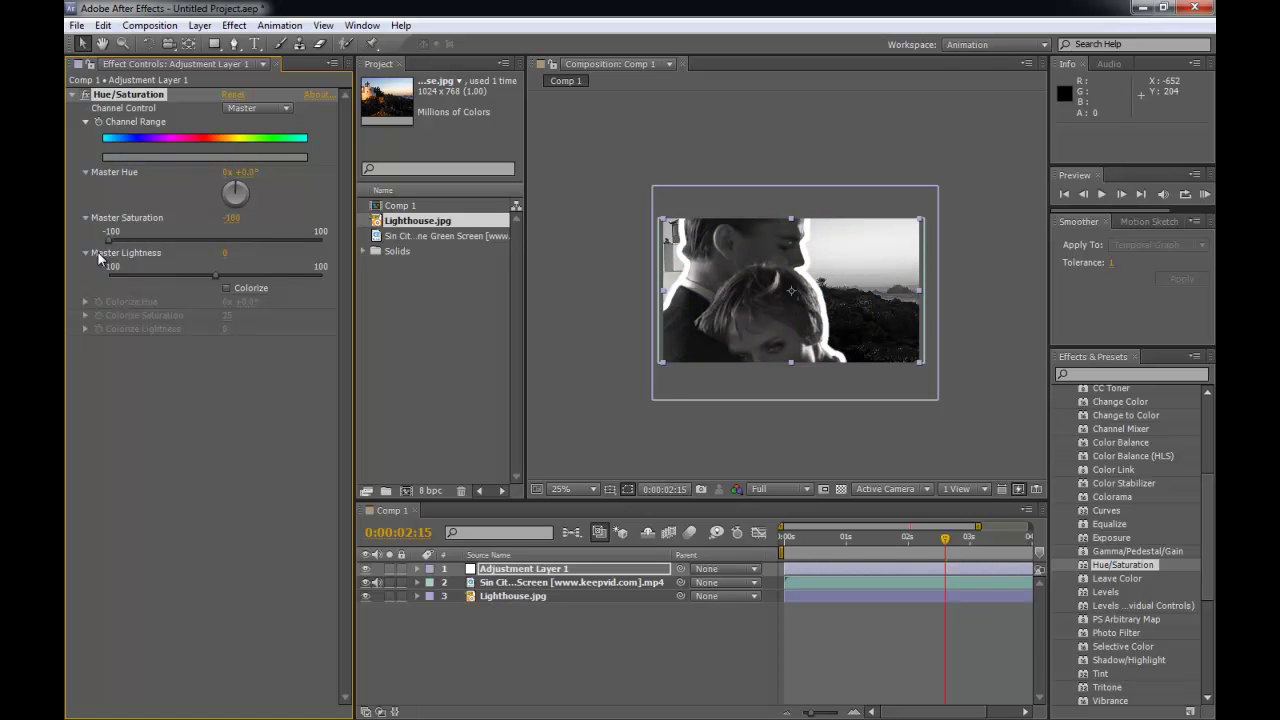
click(877, 634)
mouse_move(876, 537)
mouse_down()
mouse_move(818, 536)
mouse_move(855, 538)
mouse_up()
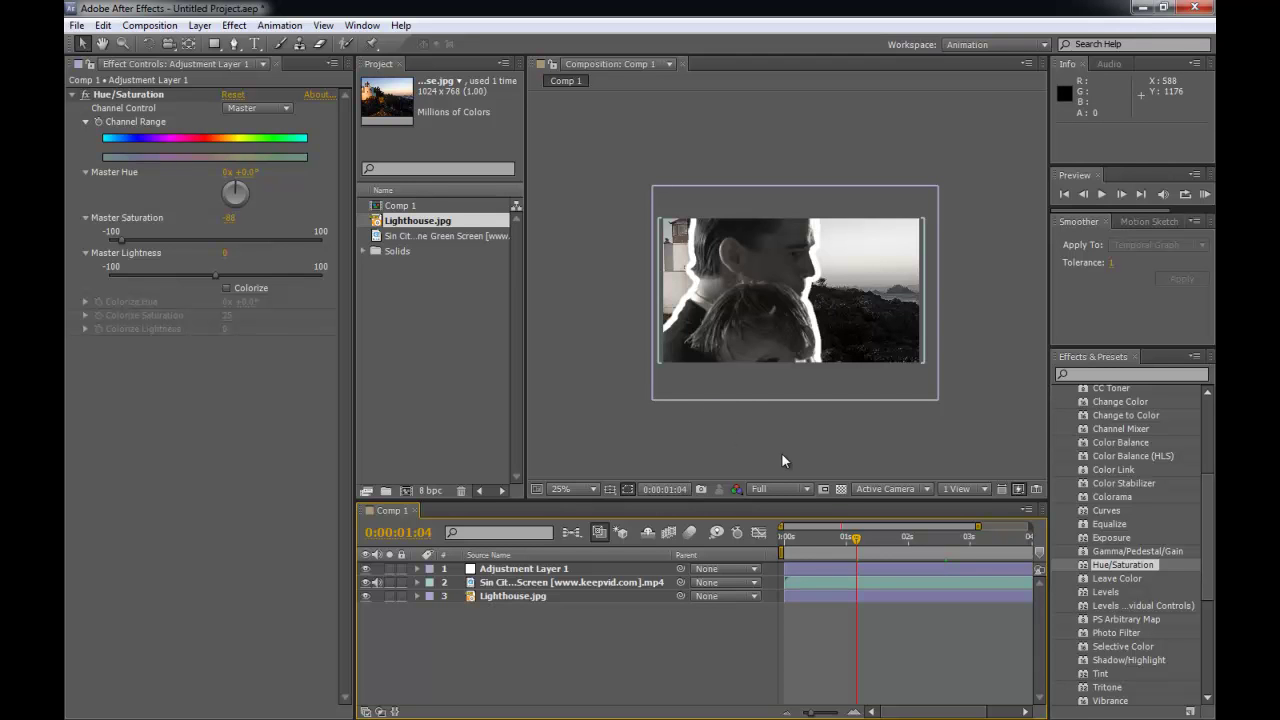
Raise the adjustment layer's Master Saturation to about 80 and run a RAM preview
drag(132, 238, 301, 241)
click(1205, 194)
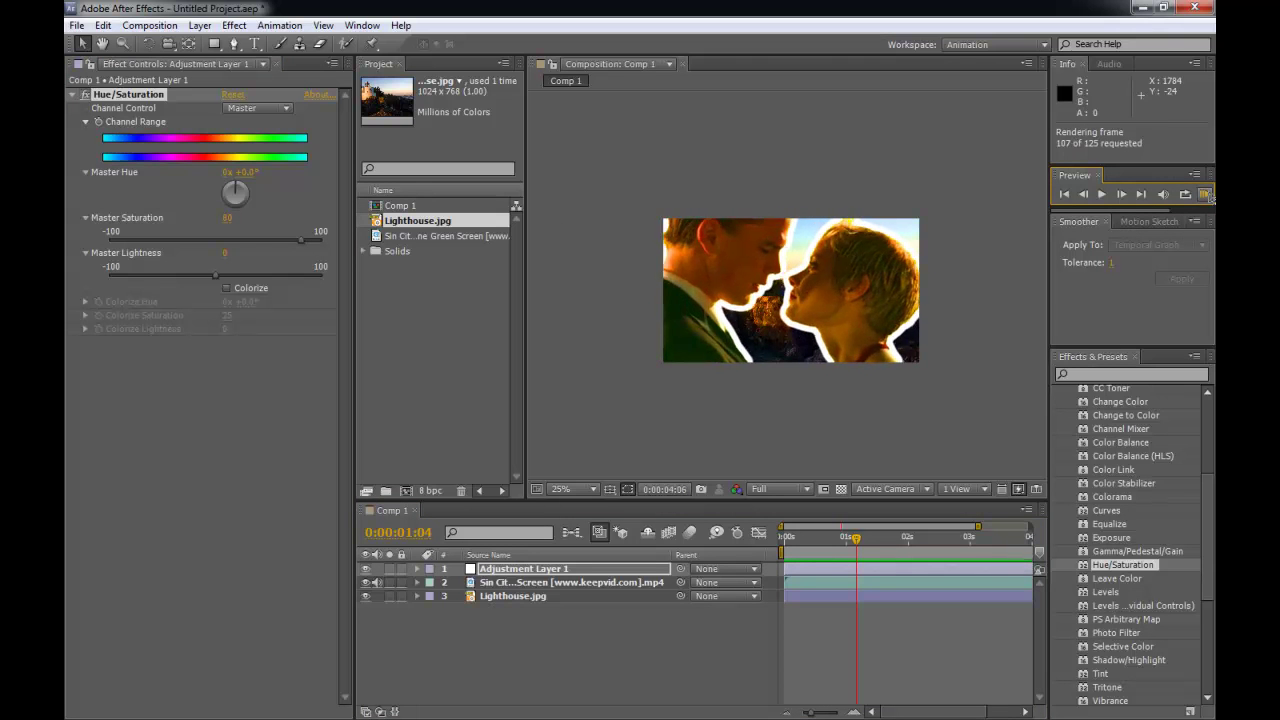
click(1204, 196)
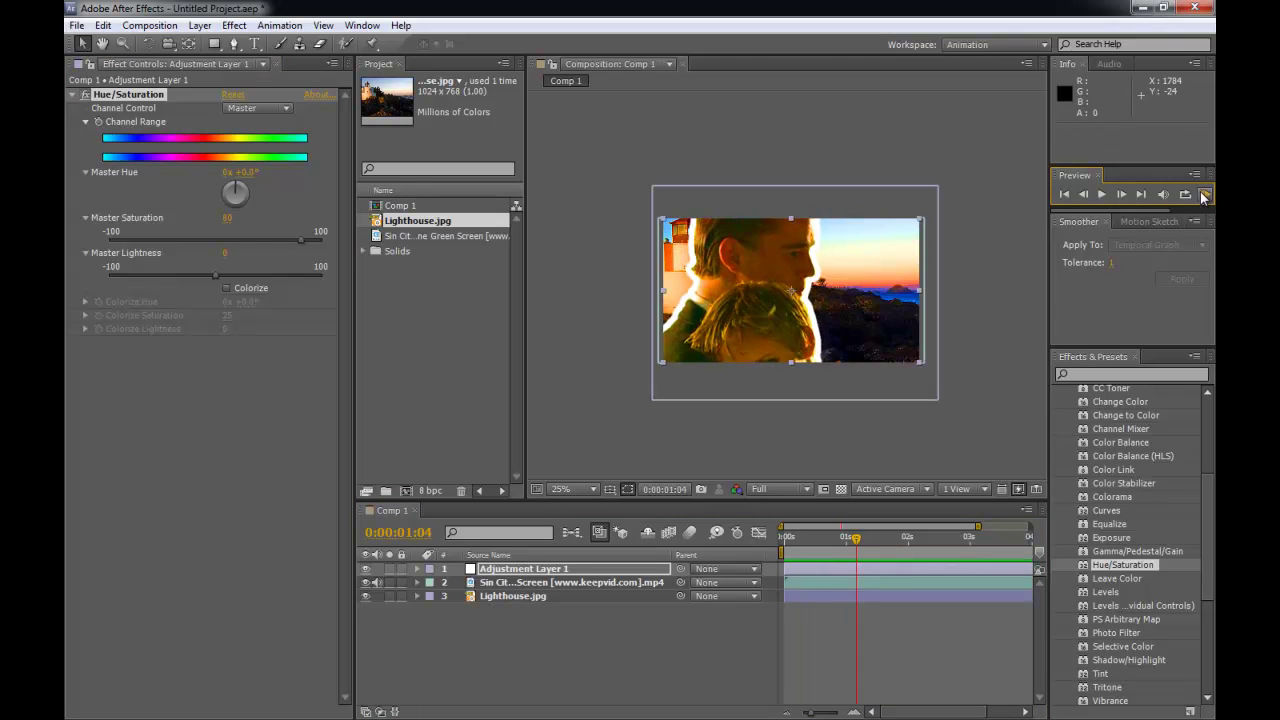
Apply Curves to the adjustment layer and bend the Blue channel's curve upward in the highlights
click(1107, 512)
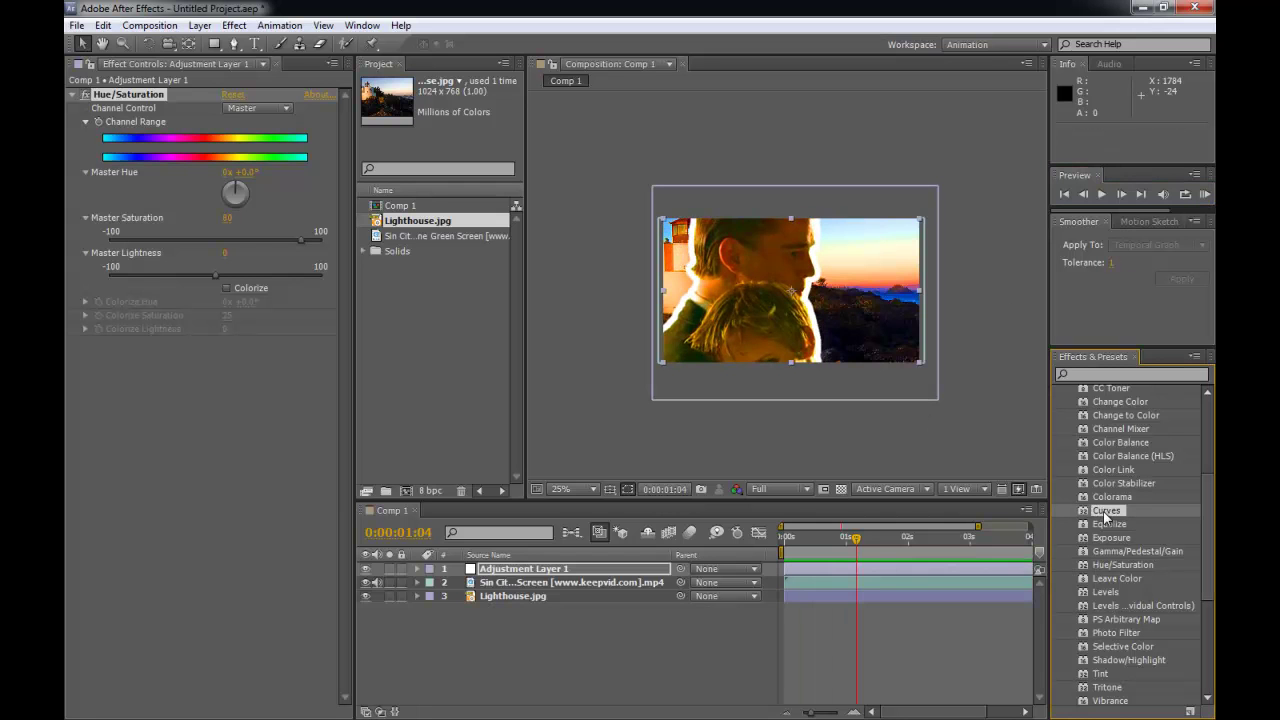
drag(1107, 514, 898, 570)
click(262, 358)
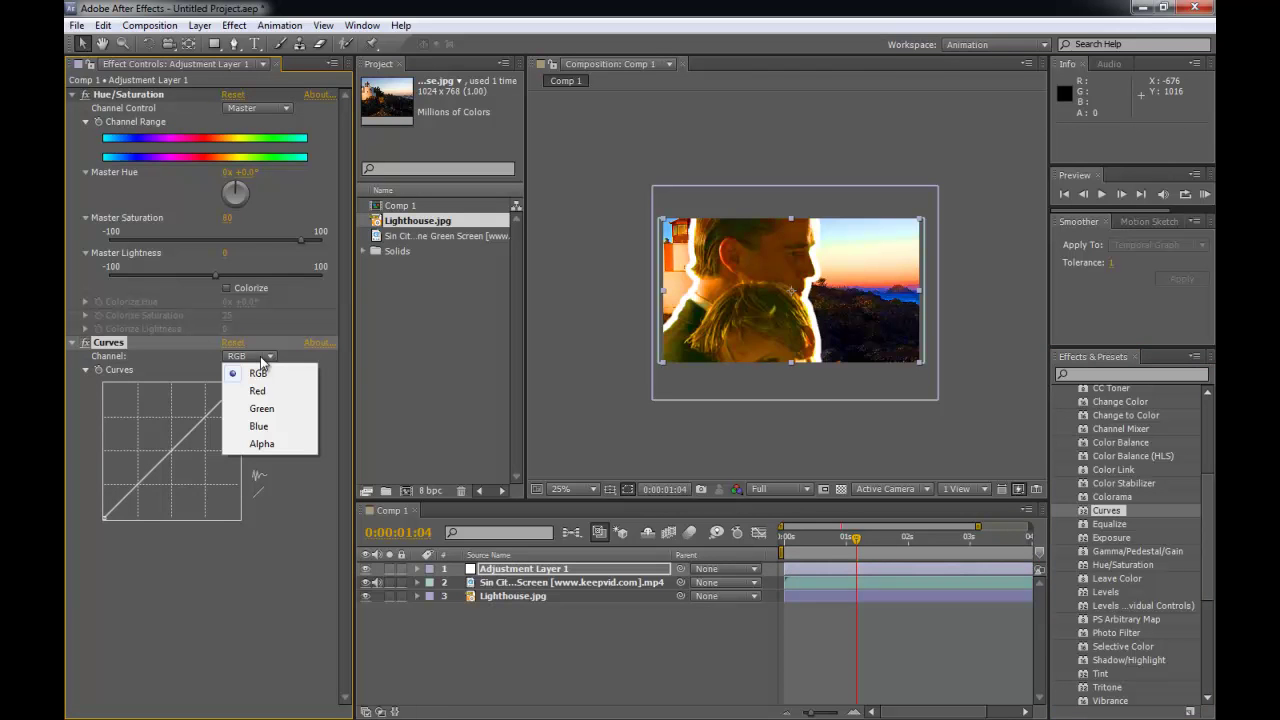
click(259, 426)
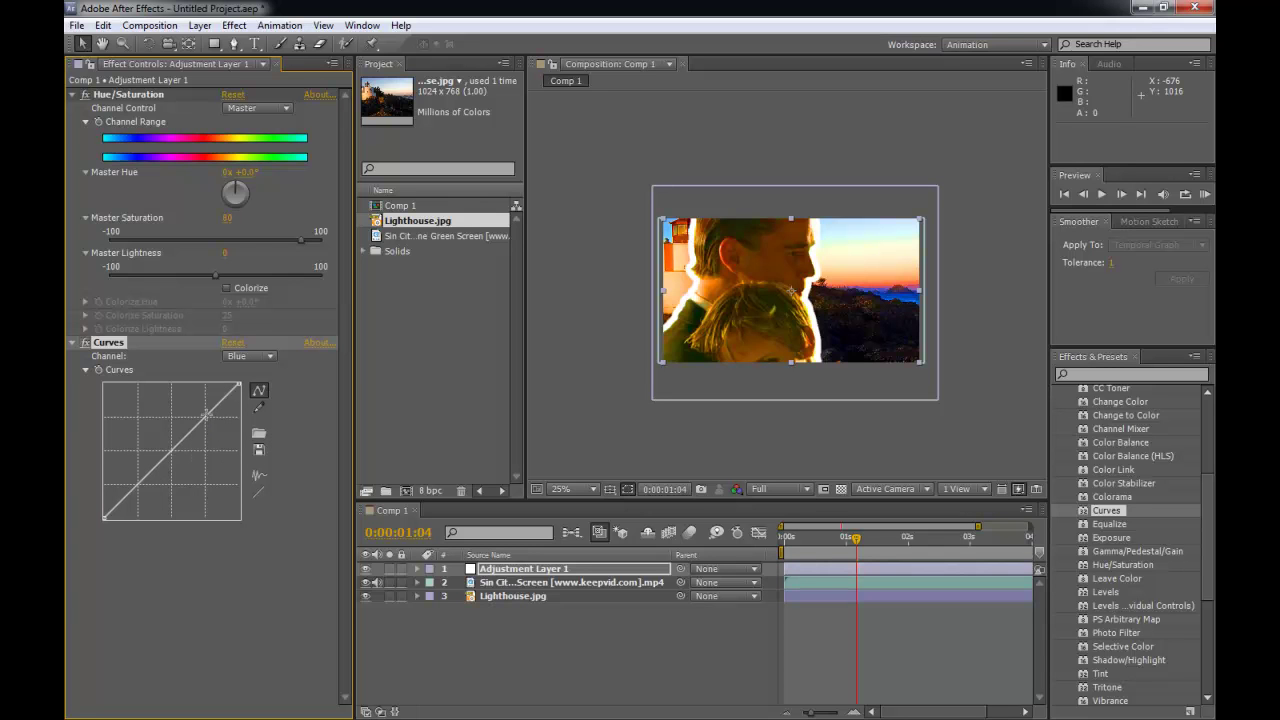
drag(205, 417, 200, 405)
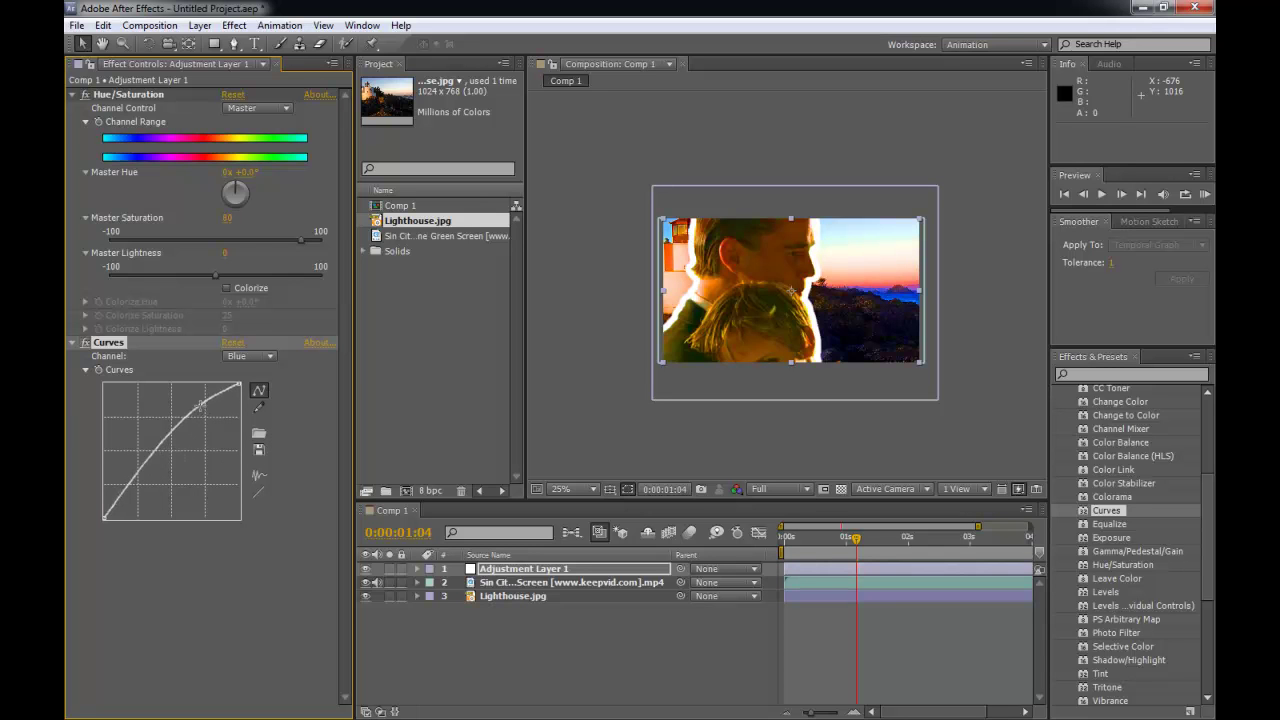
Reshape the Blue channel's curve on the adjustment layer by raising the shadows and pulling the highlights down, flattening the midtones
scroll(668, 340, up, 1)
scroll(668, 340, down, 1)
mouse_move(131, 478)
mouse_down()
mouse_move(118, 462)
mouse_move(130, 478)
mouse_move(118, 465)
mouse_move(136, 468)
mouse_move(132, 458)
mouse_up()
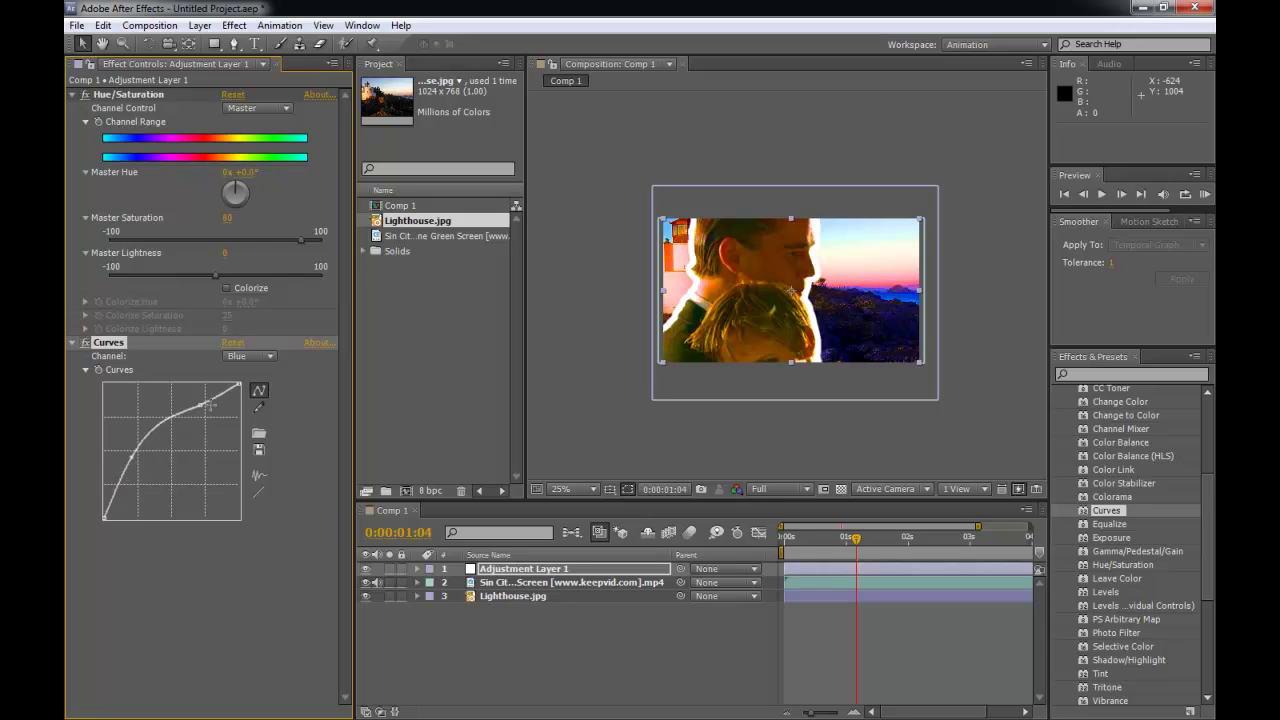
drag(203, 402, 217, 420)
key(period)
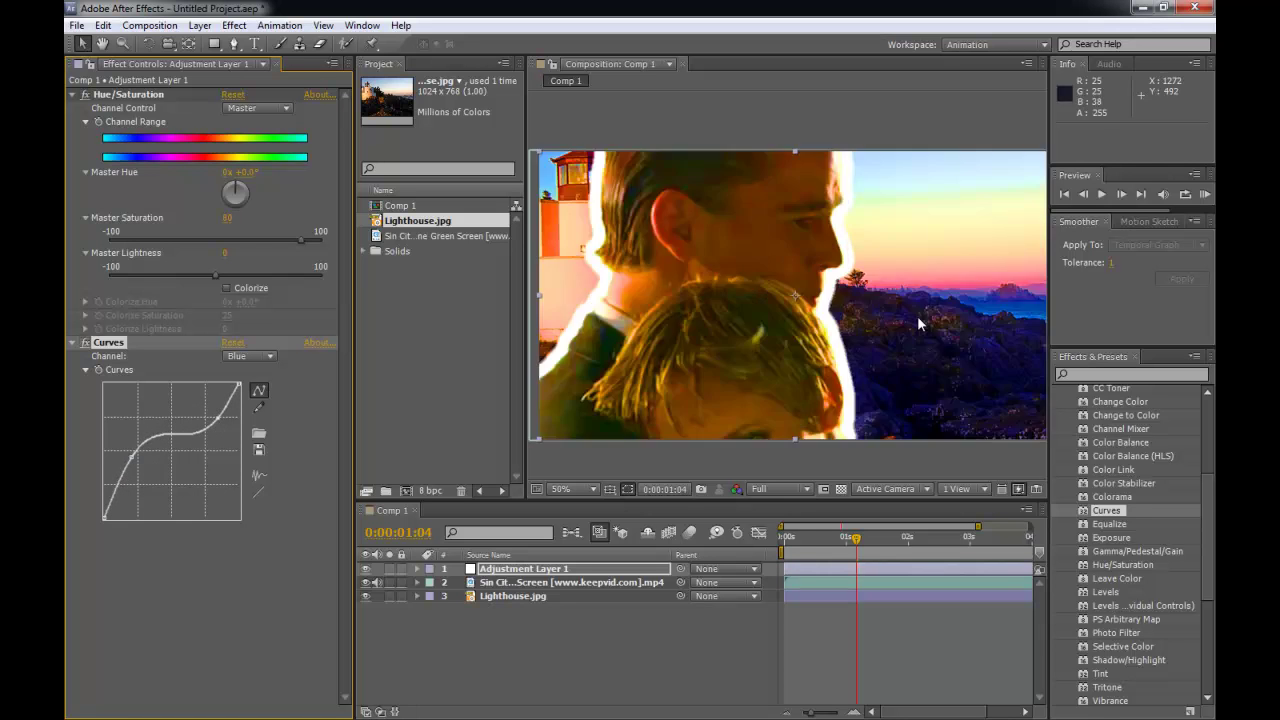
key(comma)
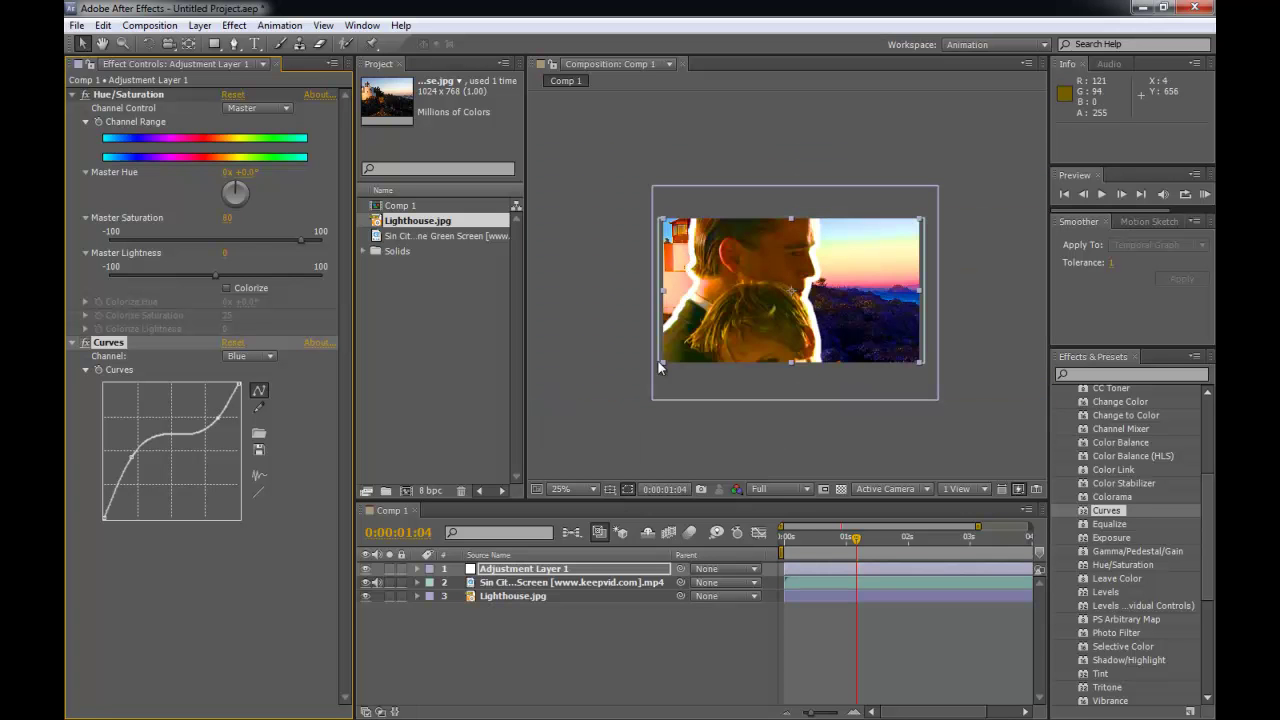
Bend the Green channel's curve into an S shape, with the highlights raised and the shadows lowered
click(266, 357)
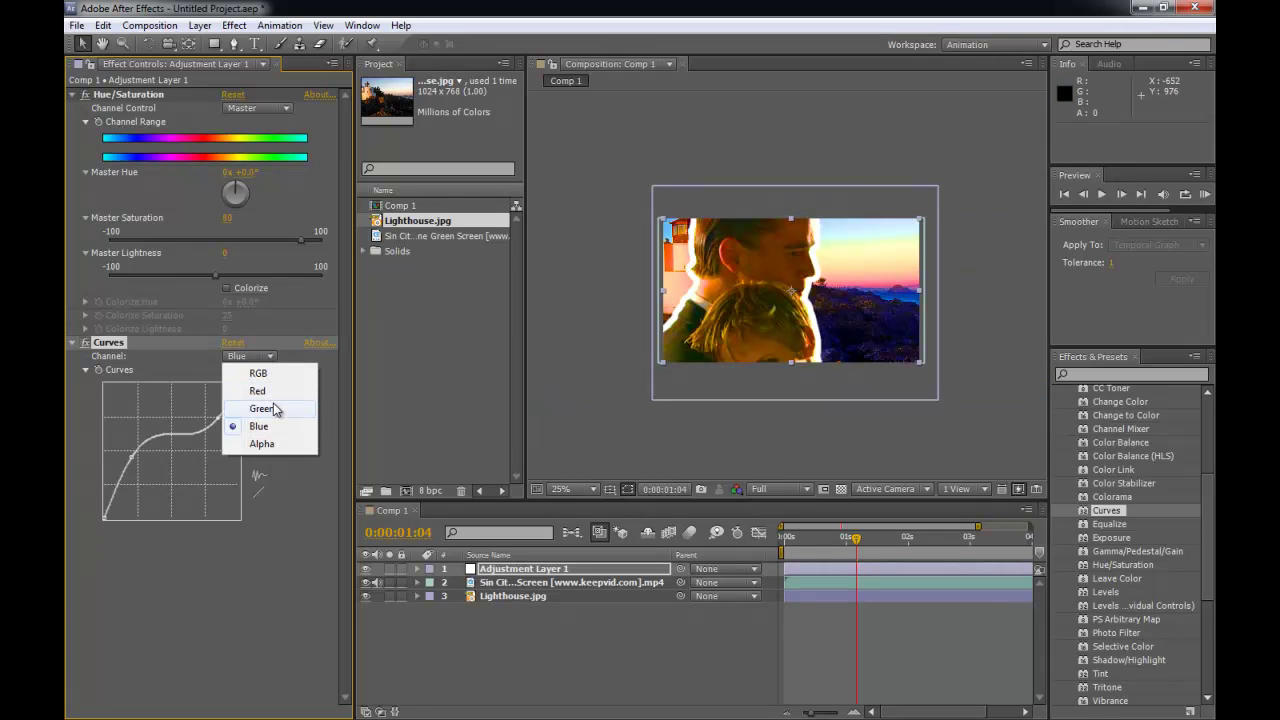
click(274, 409)
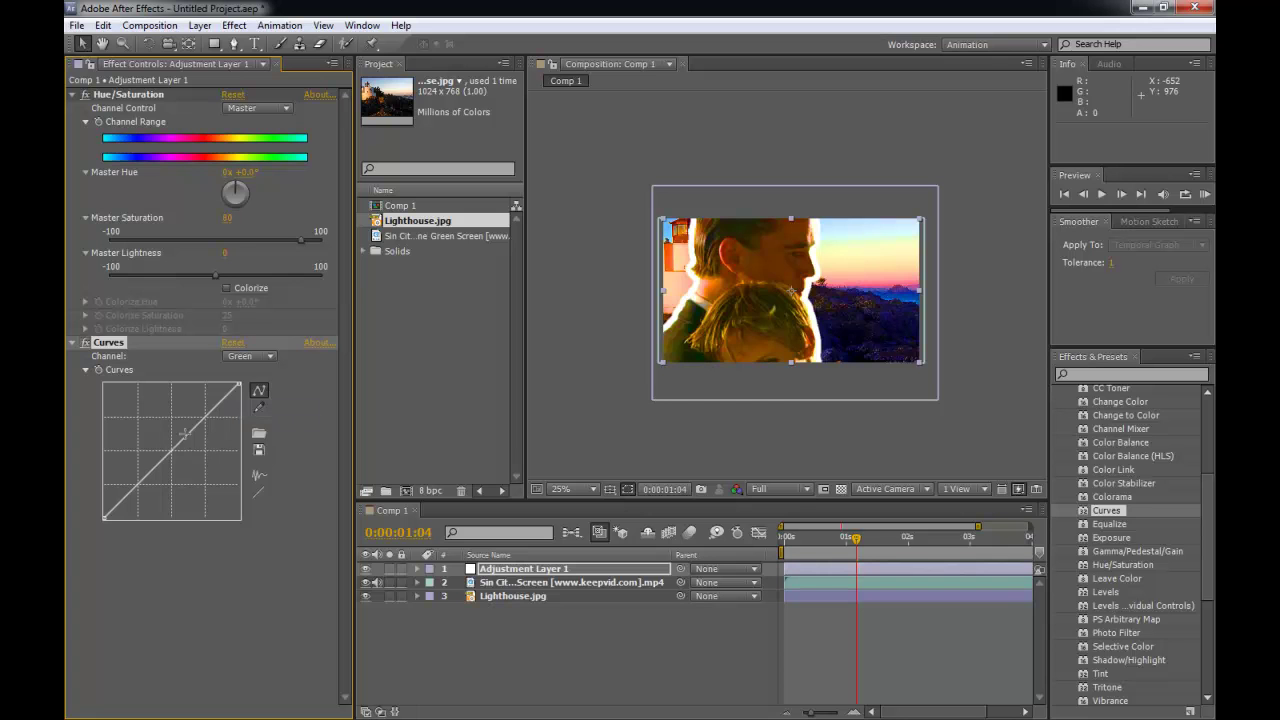
drag(205, 423, 202, 416)
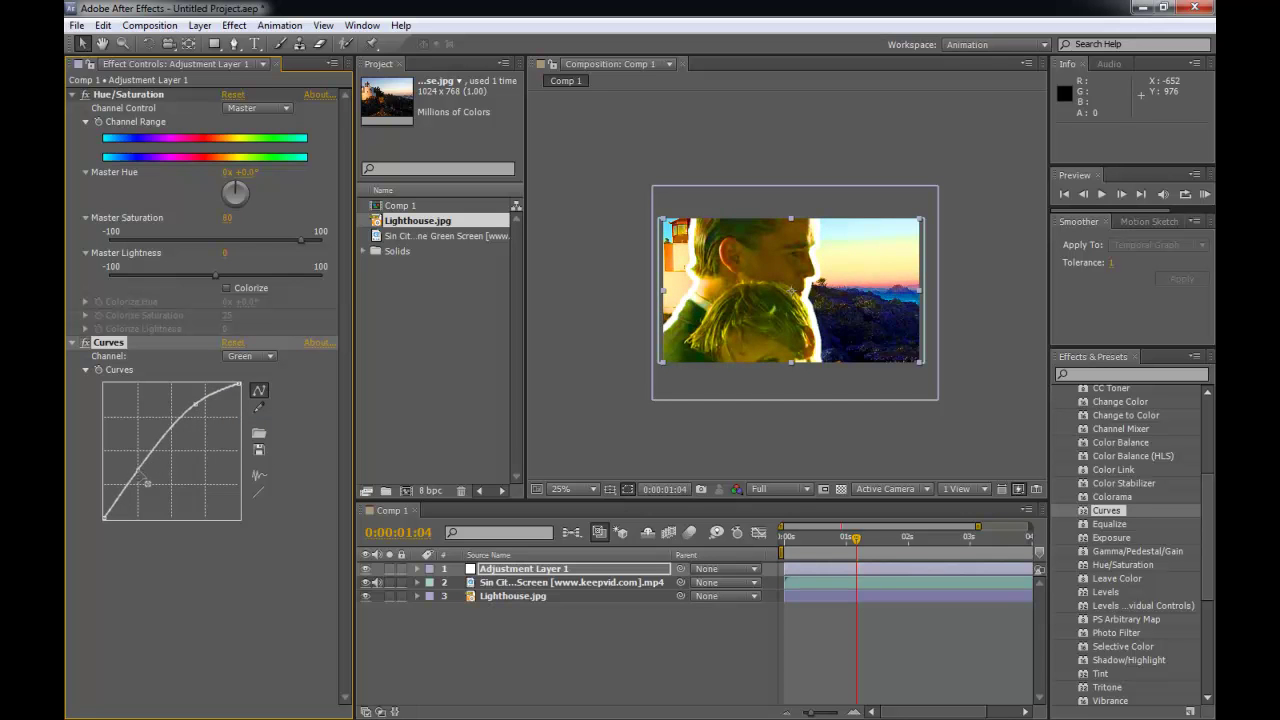
drag(138, 470, 153, 487)
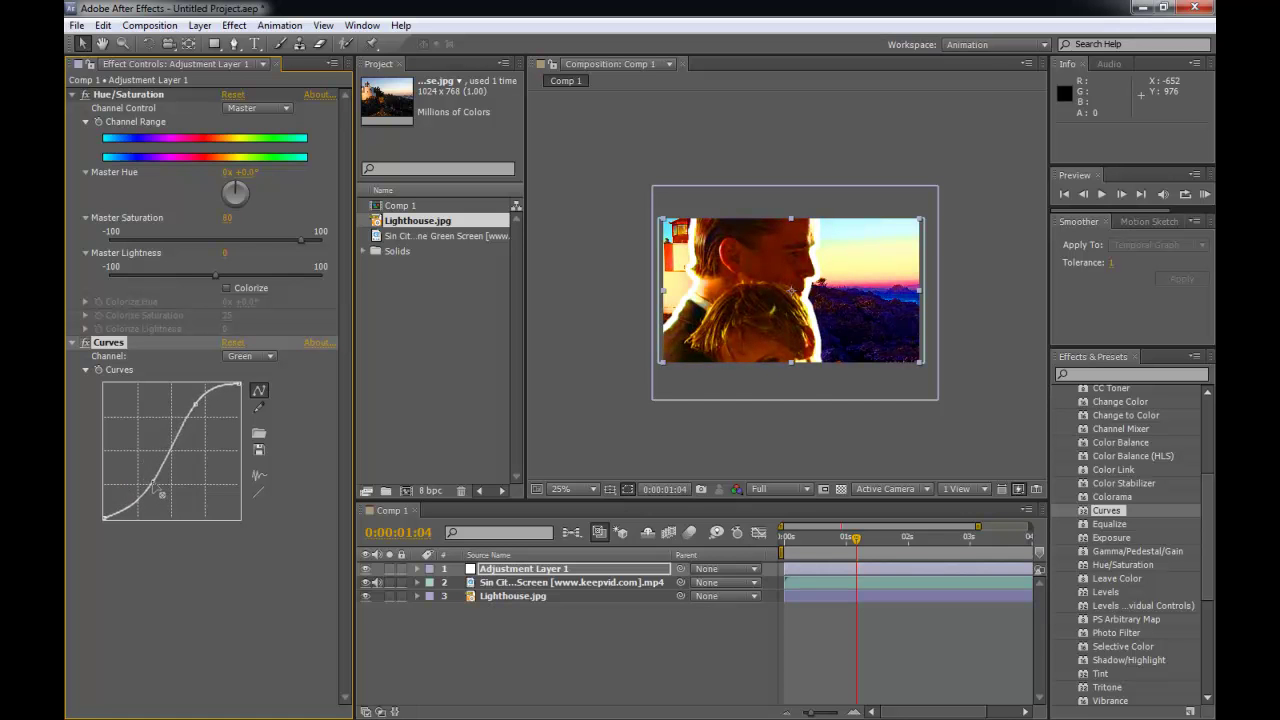
key(period)
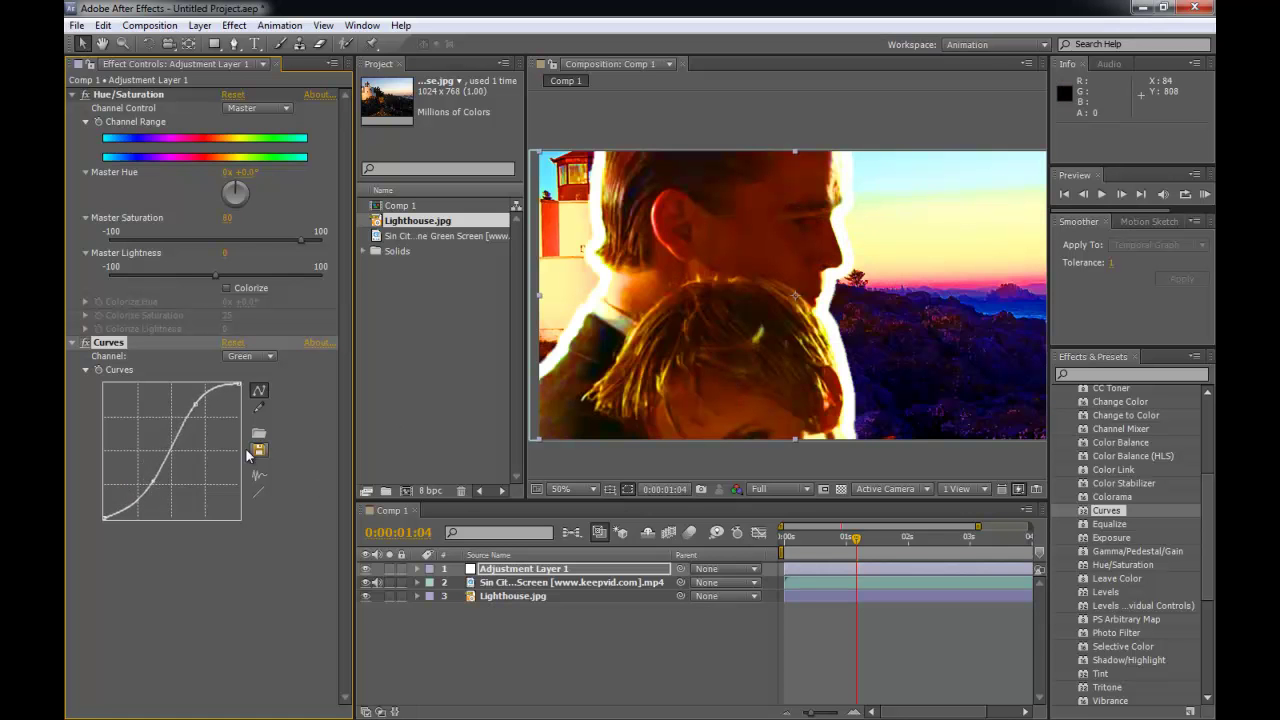
Deselect the adjustment layer and toggle its Curves effect off and on to compare the composite with and without it
click(781, 601)
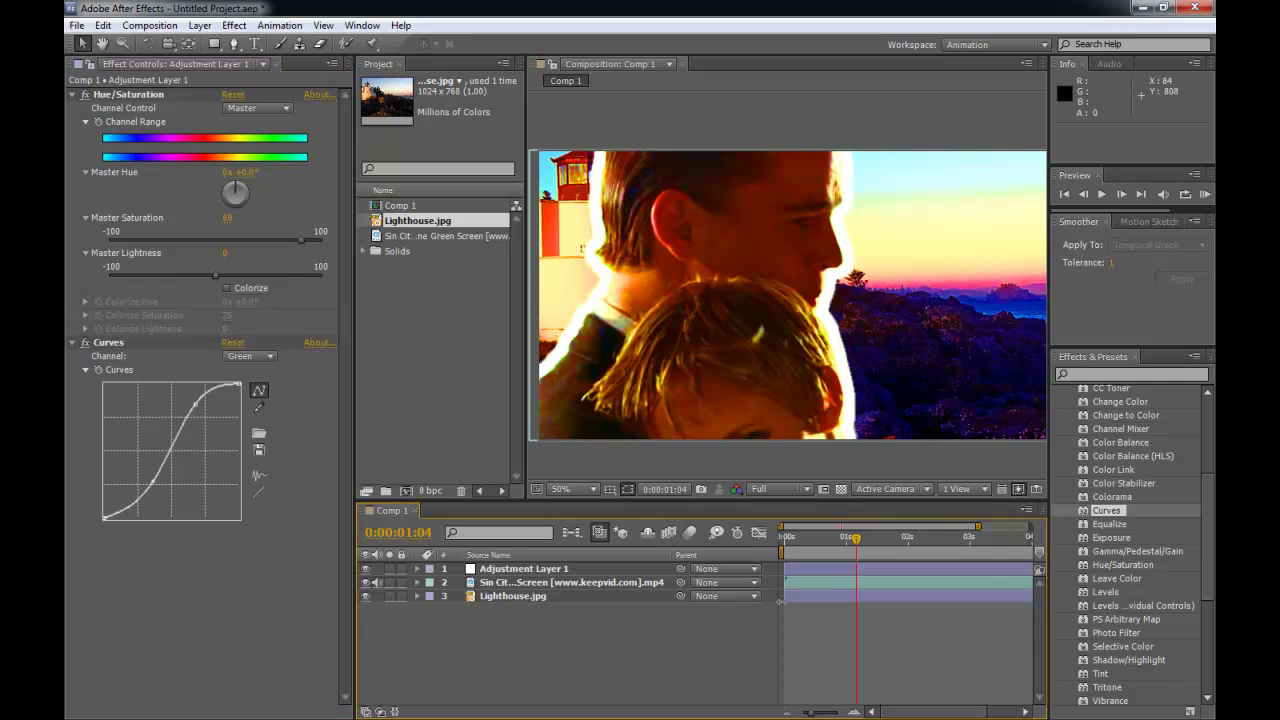
click(86, 343)
click(86, 343)
click(86, 343)
click(85, 343)
Run a RAM preview of the color-corrected composite and stop it after checking the playback
key(space)
mouse_move(889, 286)
mouse_down()
mouse_move(851, 290)
mouse_move(896, 277)
mouse_up()
click(1204, 194)
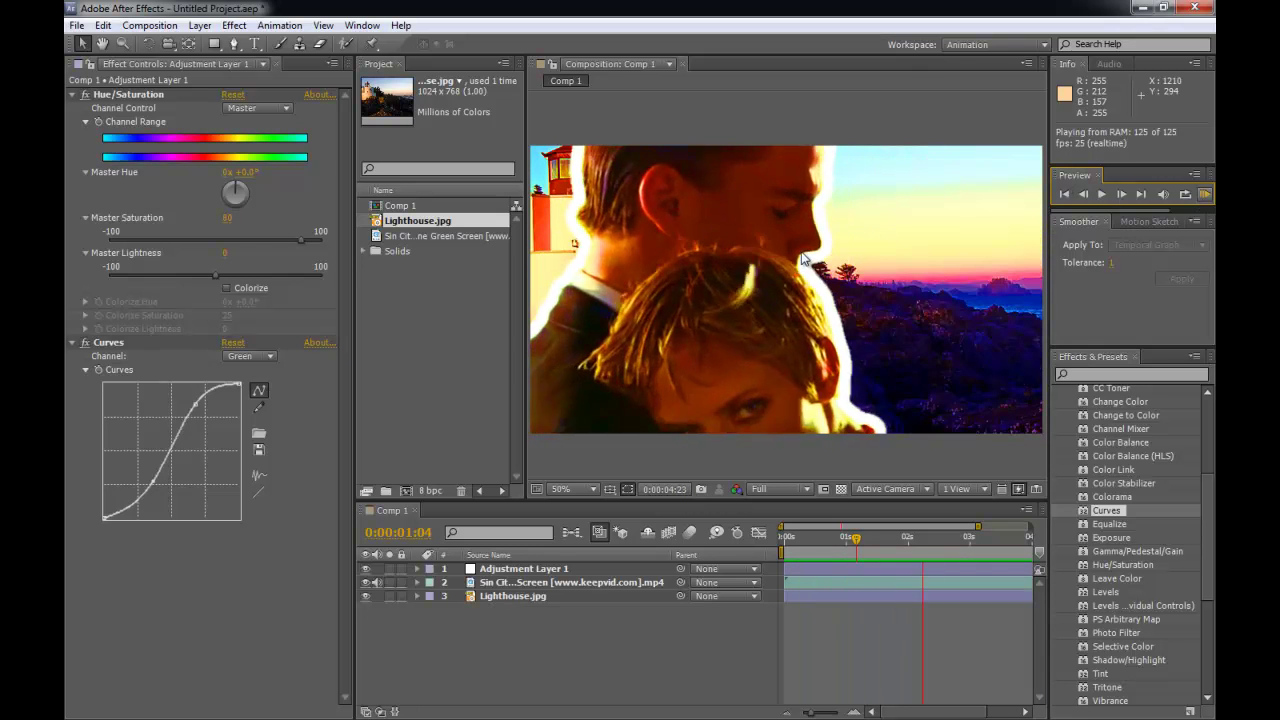
key(space)
scroll(914, 467, down, 1)
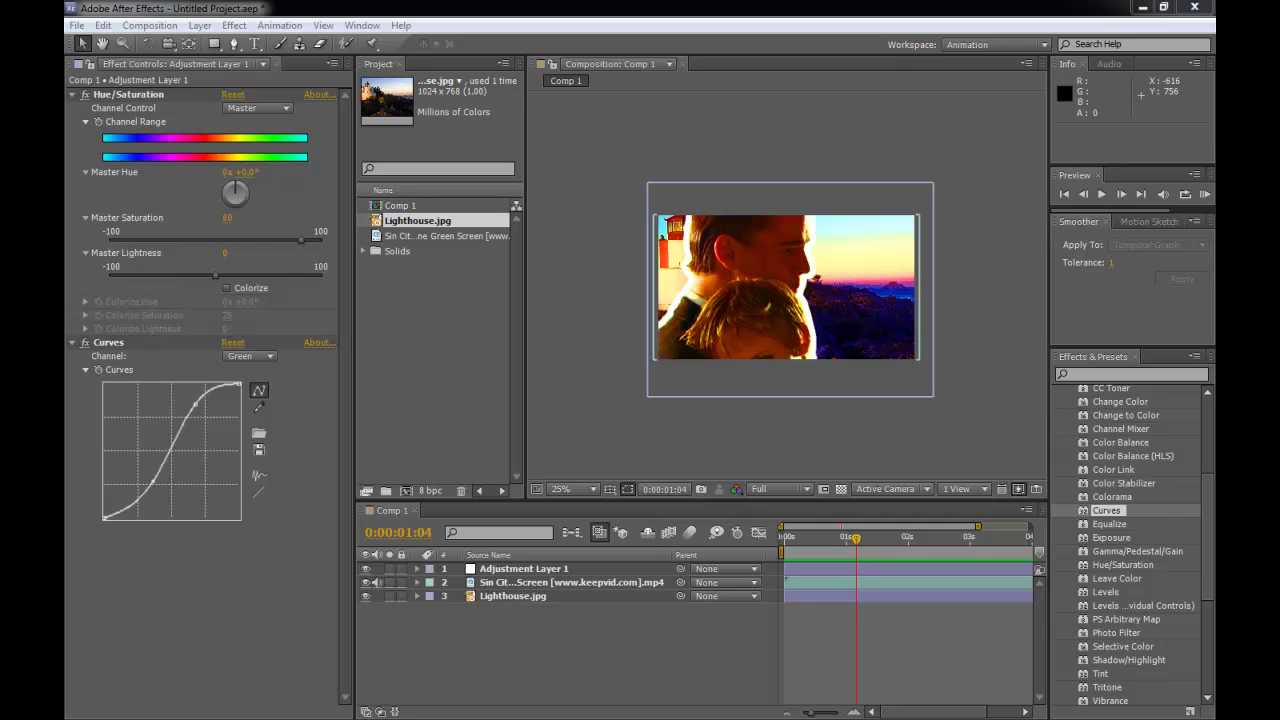
Switch to the browser, look through the YouTube page of the Sin City Opening Scene Green Screen clip, and move its window away
drag(64, 130, 618, 84)
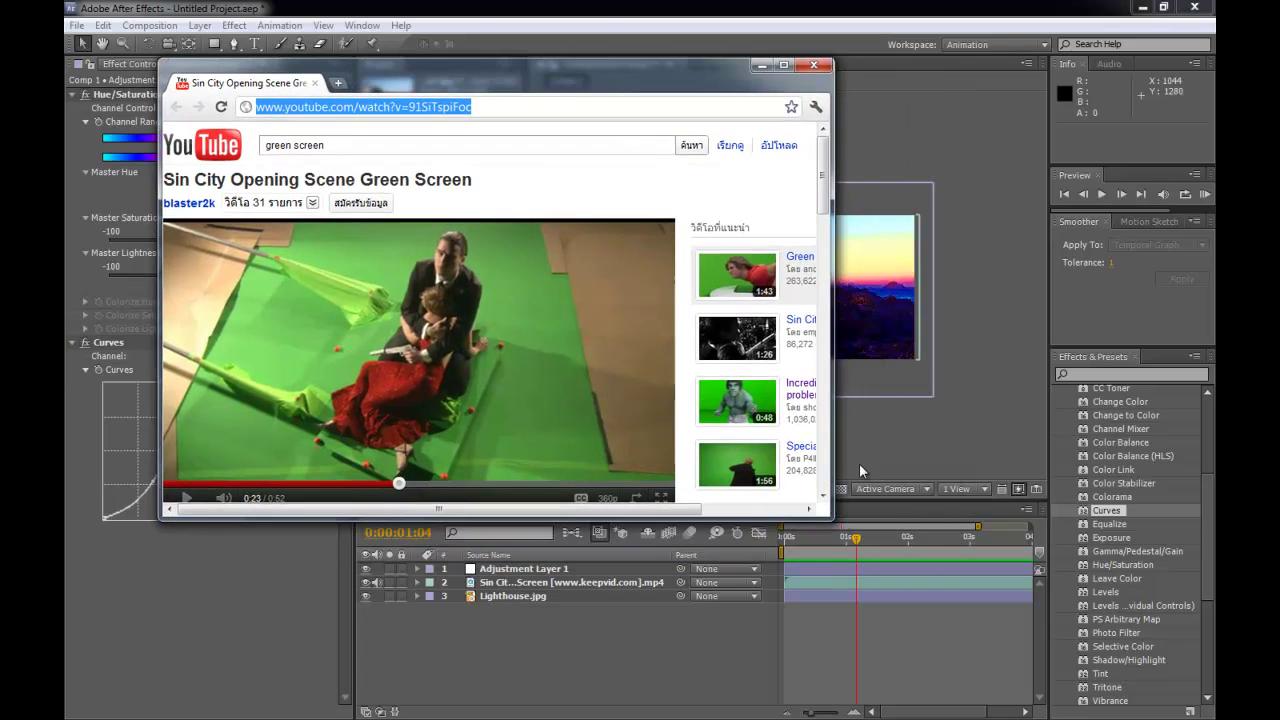
drag(828, 516, 1003, 618)
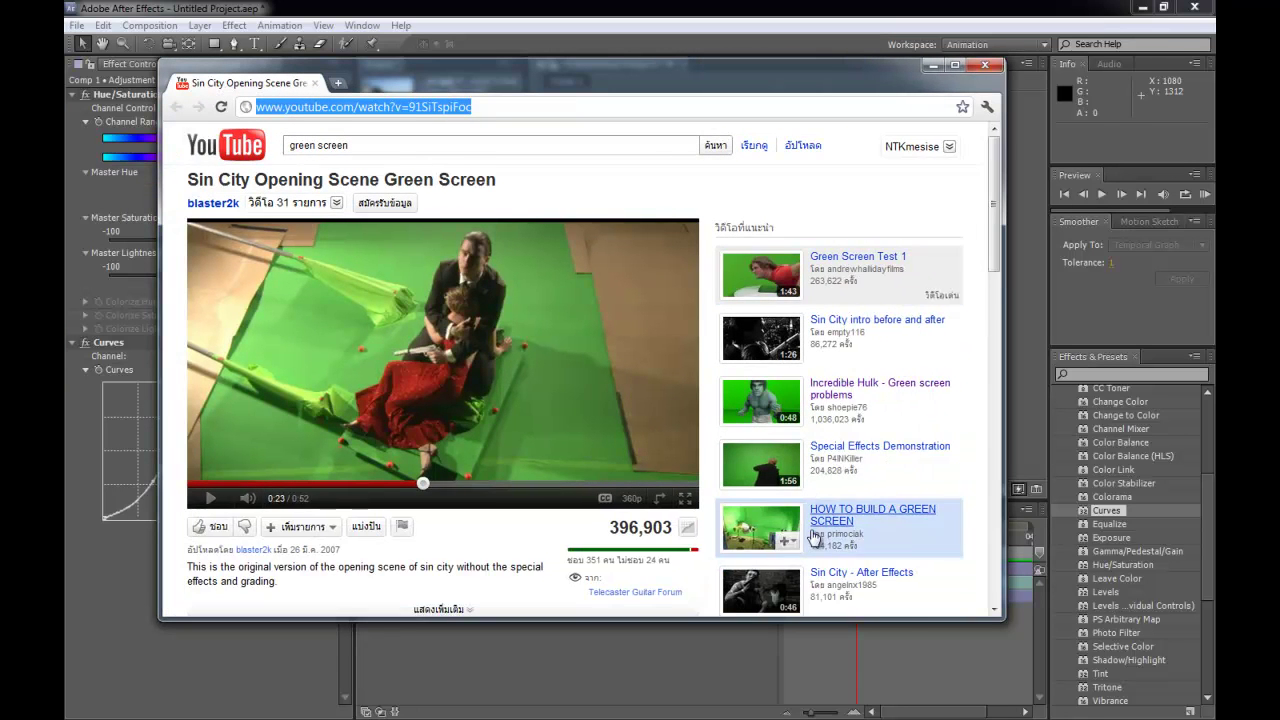
scroll(865, 535, down, 2)
scroll(928, 524, down, 2)
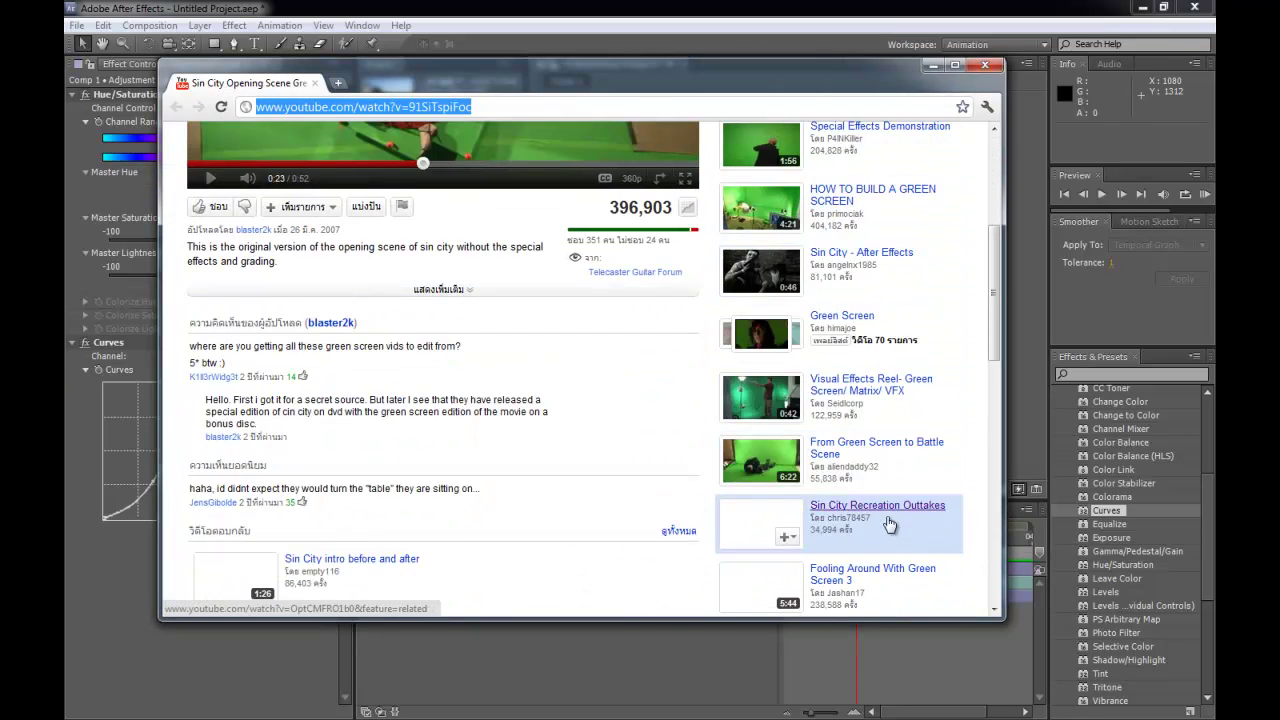
scroll(820, 518, up, 4)
drag(670, 67, 2, 92)
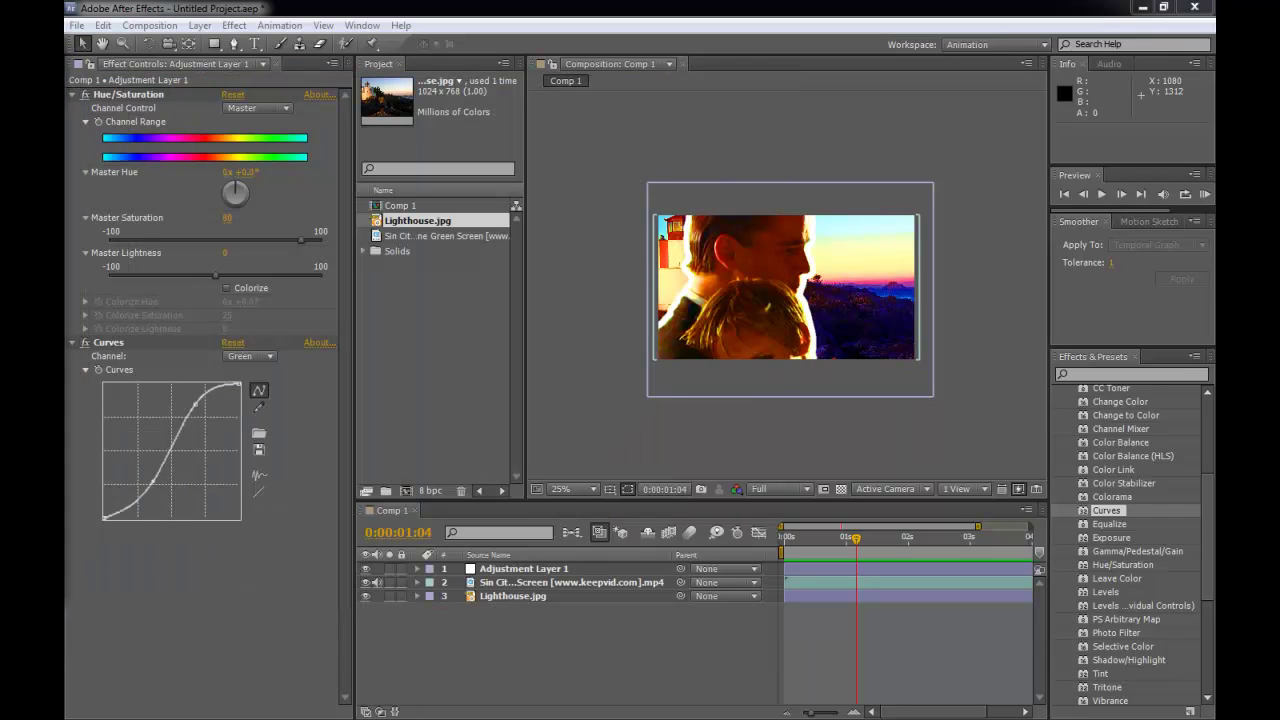